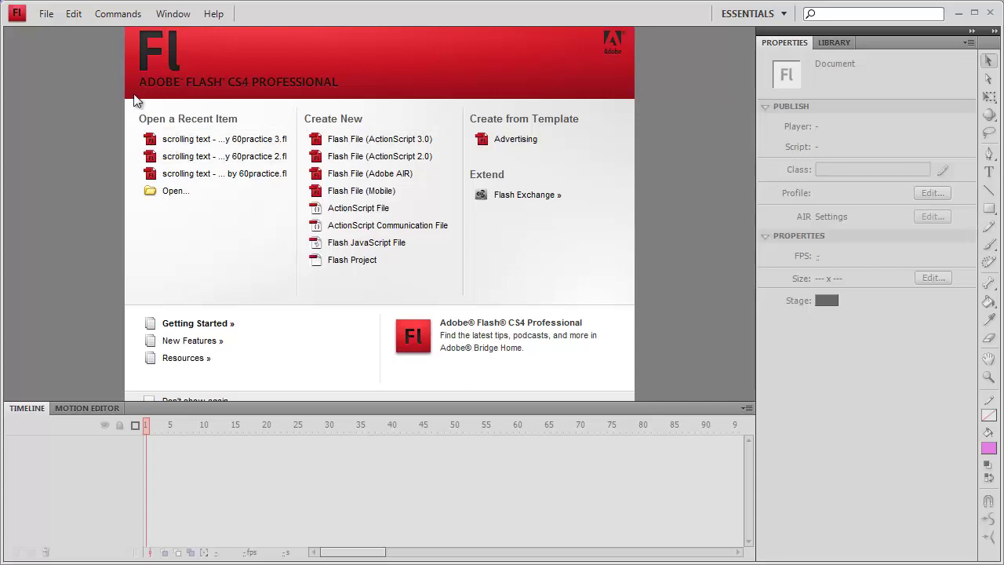
Create a new document from the 468 x 60 Full Banner advertising template
left_click(47, 14)
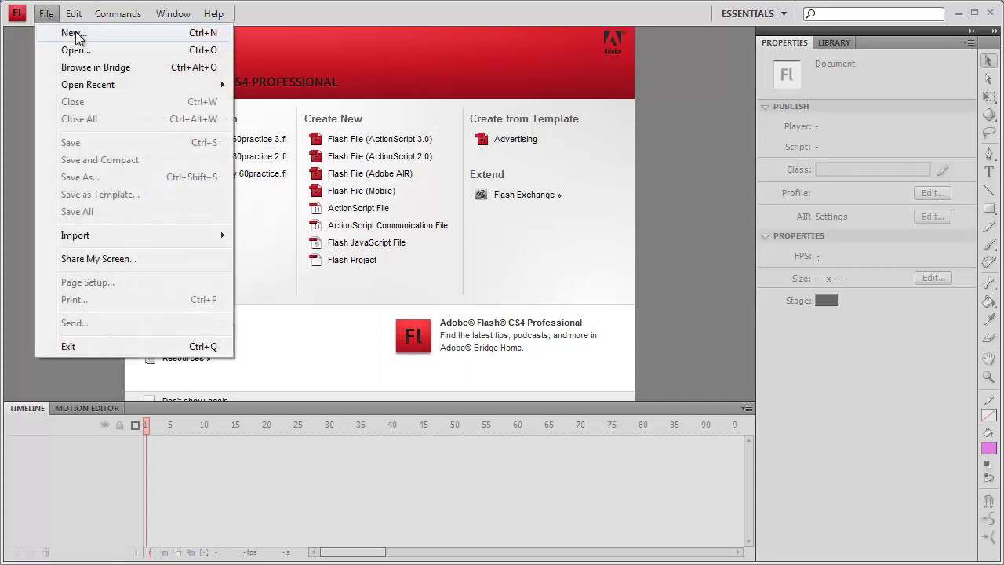
left_click(49, 33)
left_click_drag(493, 131, 385, 114)
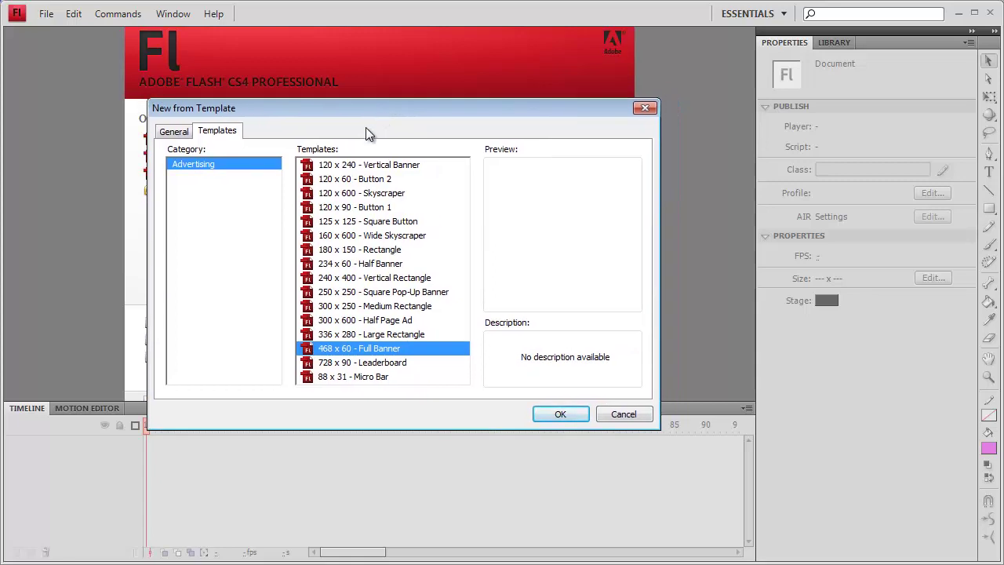
left_click(382, 179)
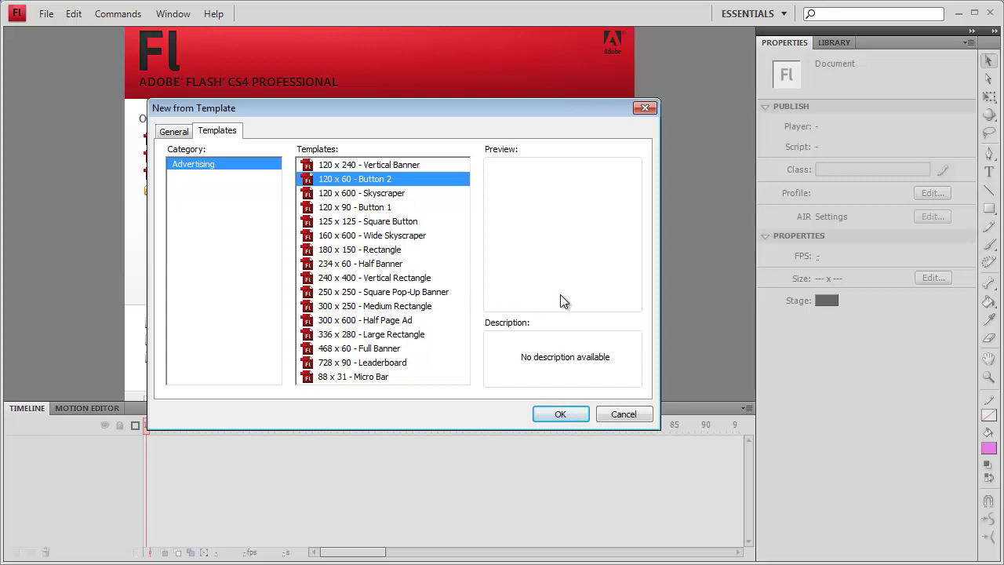
left_click(383, 351)
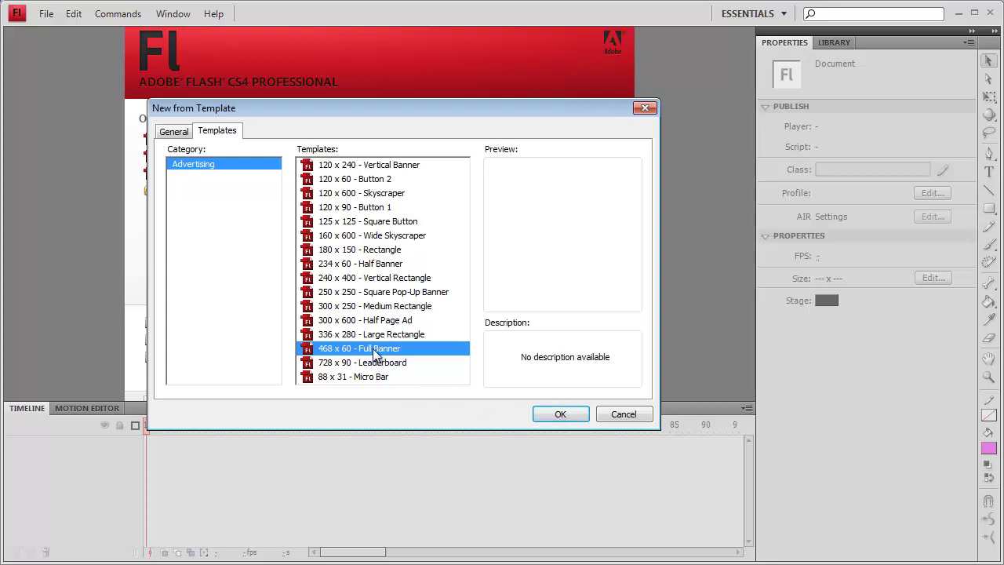
left_click(571, 416)
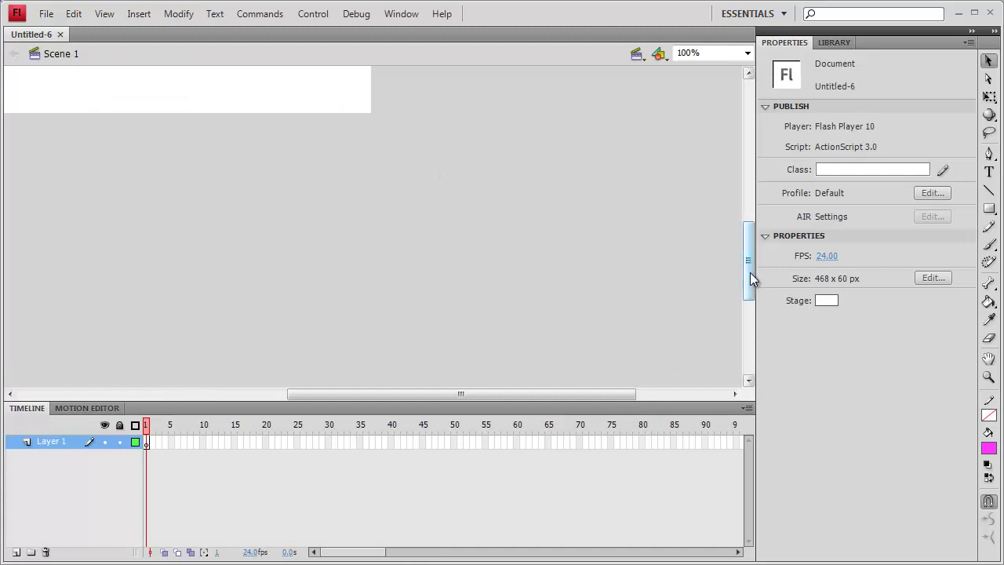
left_click_drag(749, 272, 753, 247)
left_click_drag(492, 394, 416, 396)
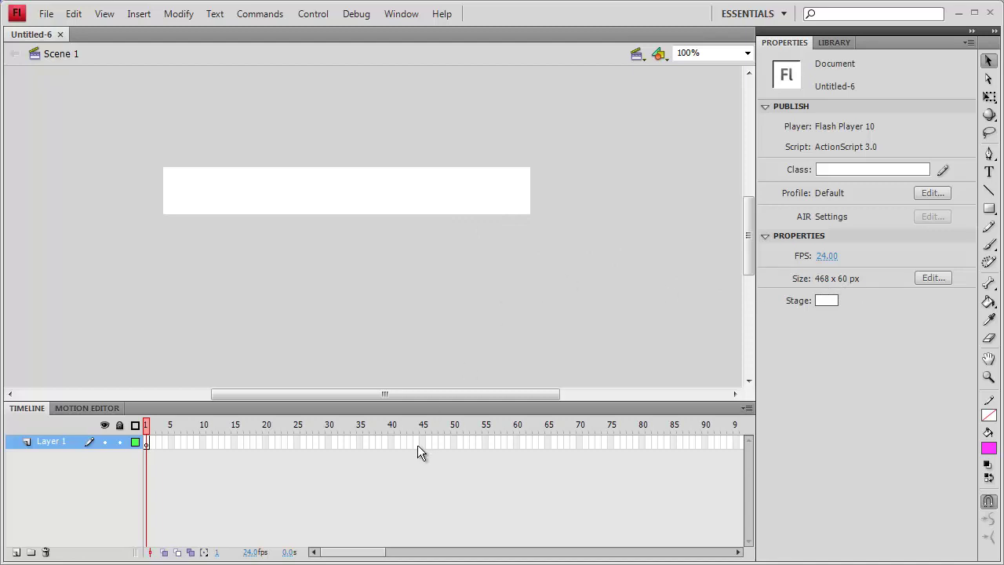
key("alt+Tab")
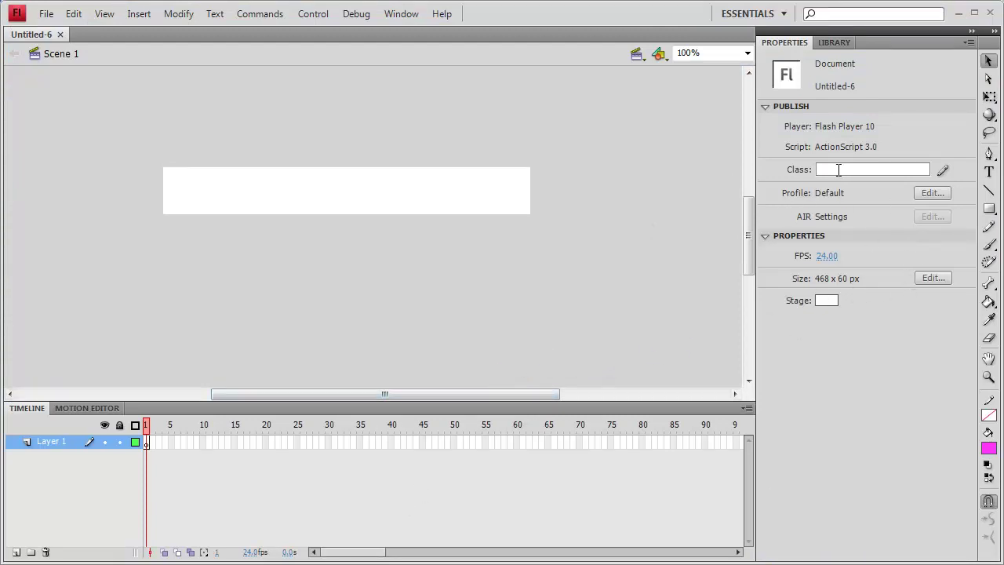
left_click(924, 277)
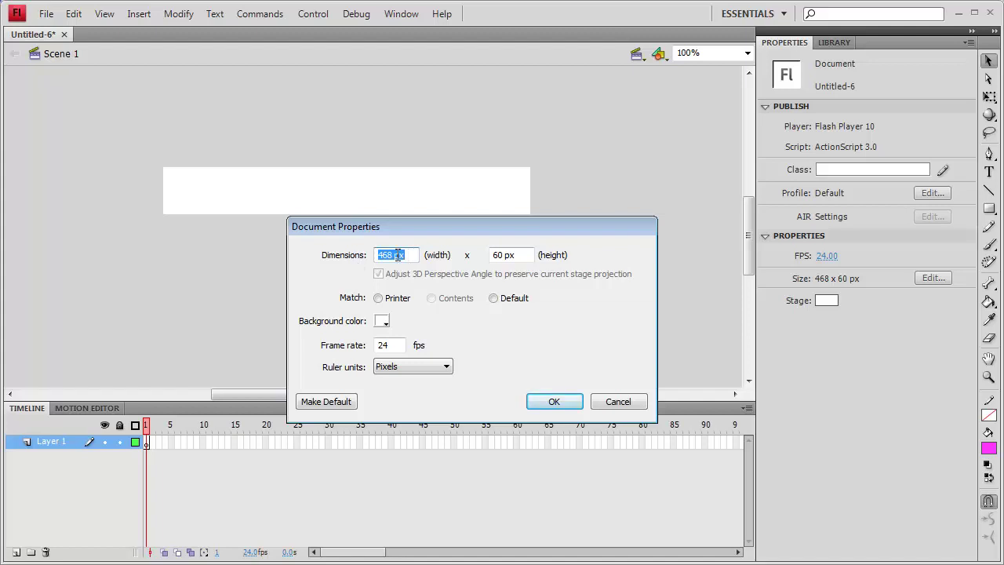
left_click(632, 403)
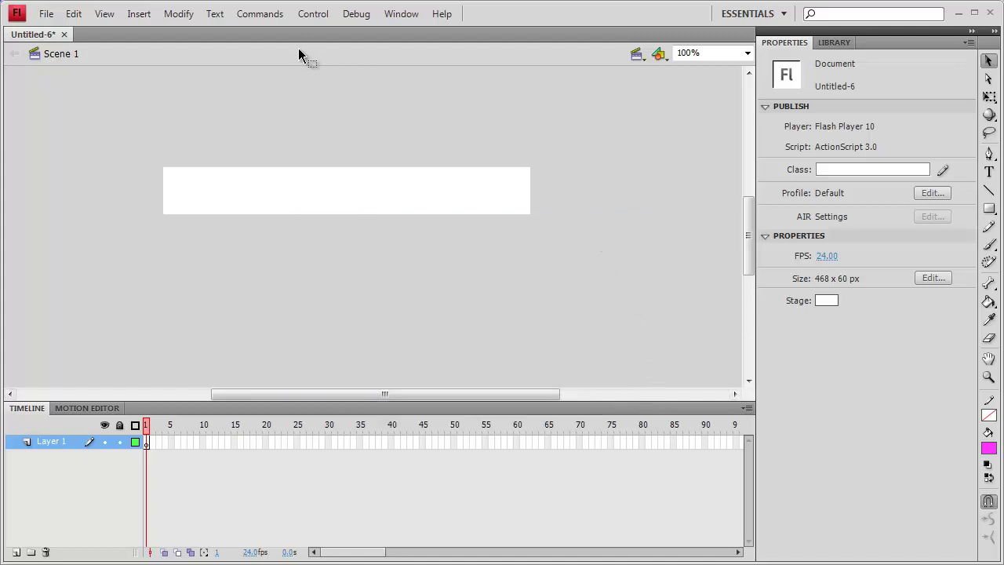
left_click(174, 19)
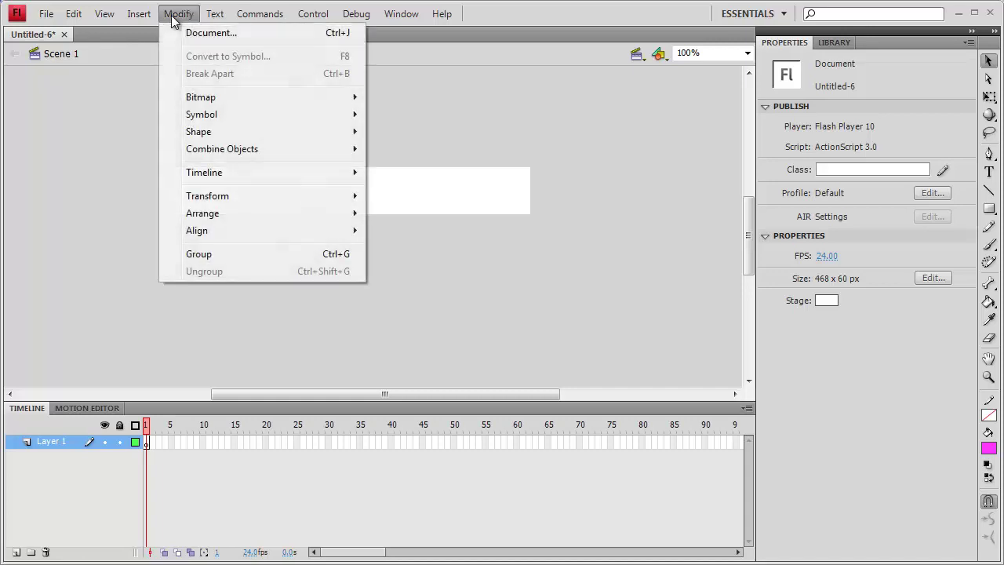
left_click(198, 36)
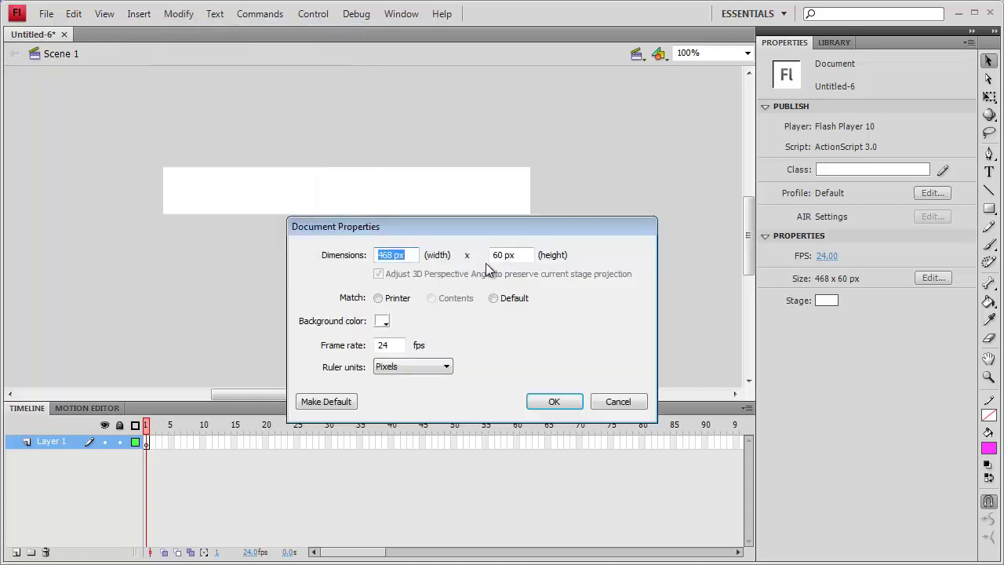
left_click(637, 404)
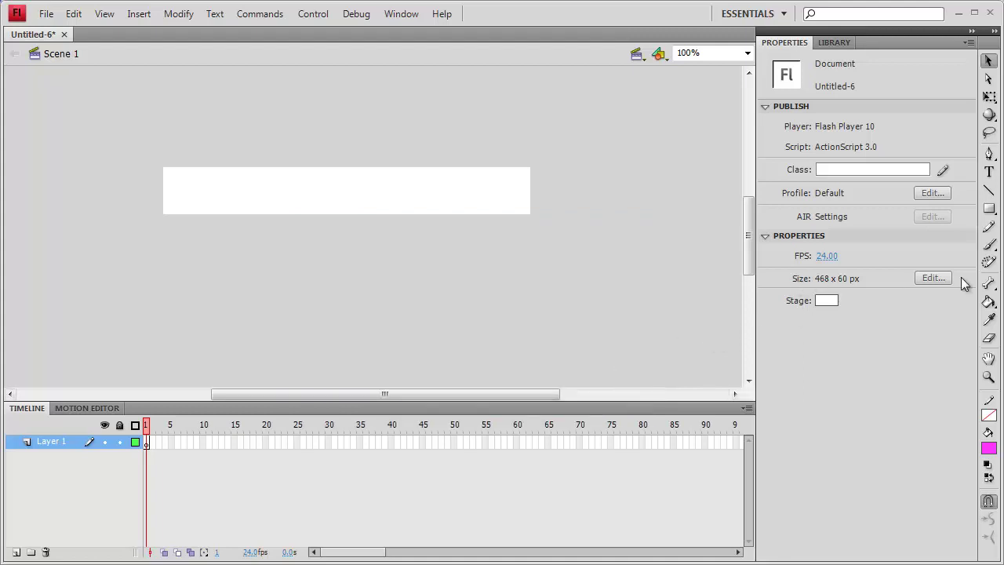
Check the required banner size on the PowerPoint task slide and set the document width to 940 px
left_click(931, 278)
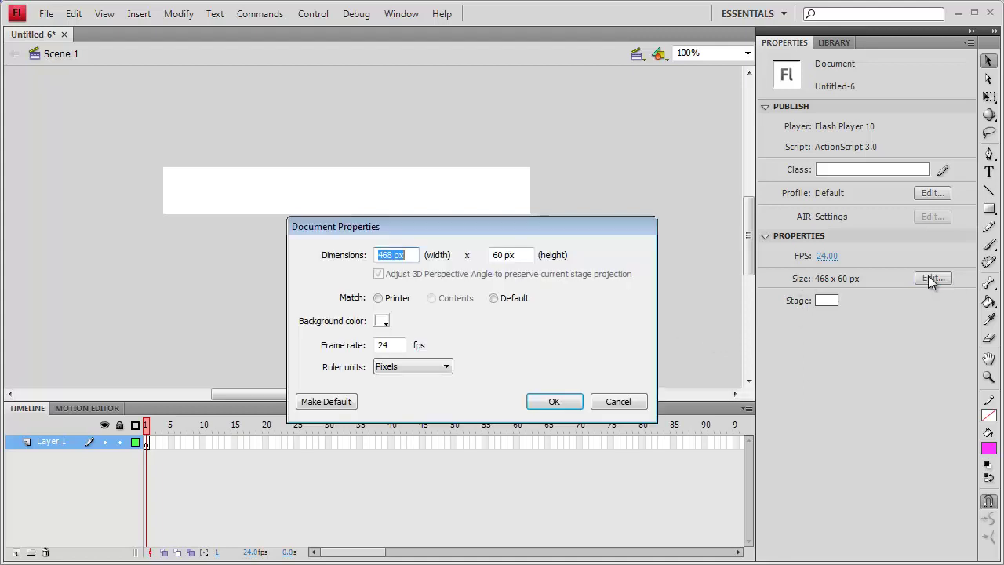
double_click(389, 257)
key("alt+Tab")
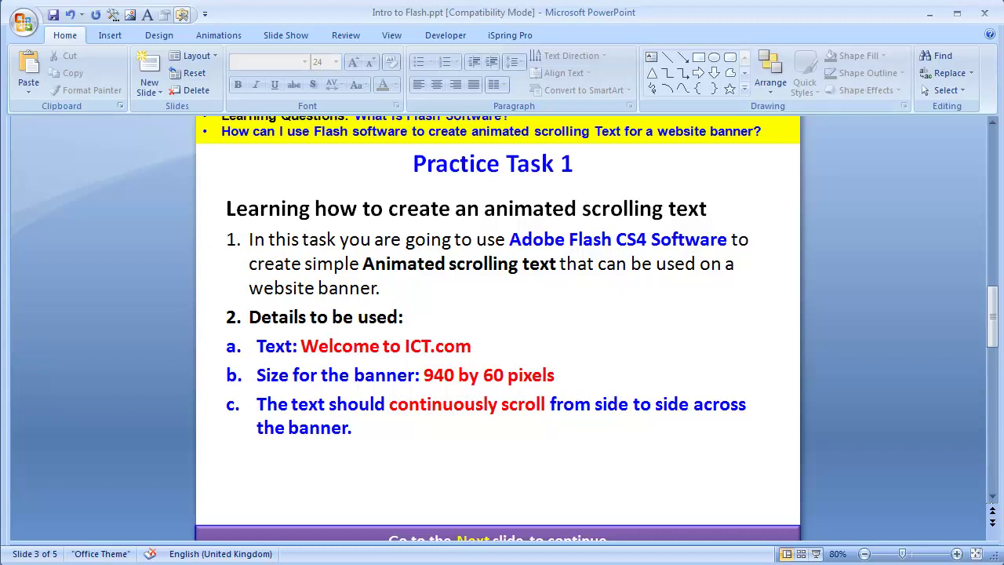
key("alt+Tab")
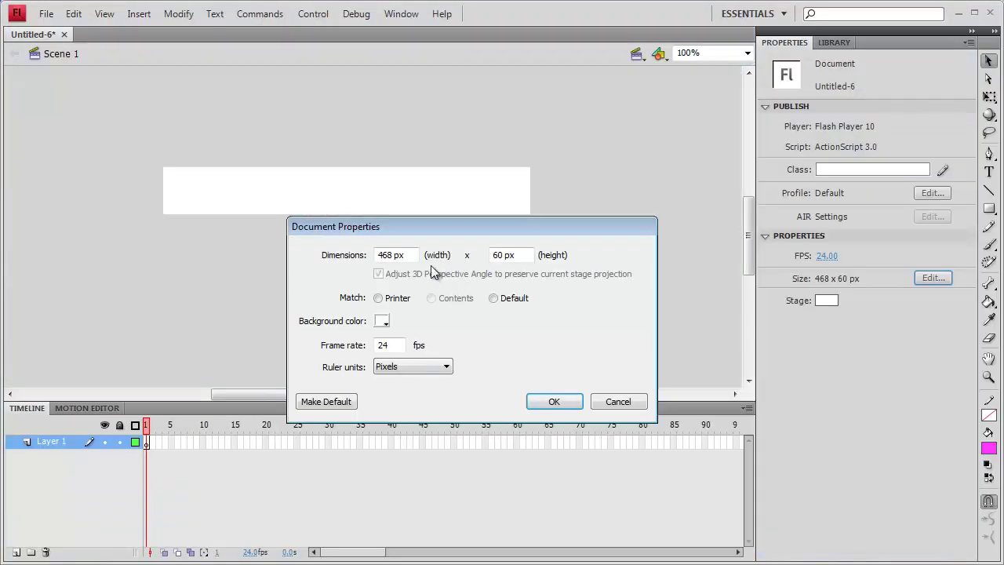
left_click_drag(398, 255, 377, 255)
type("940")
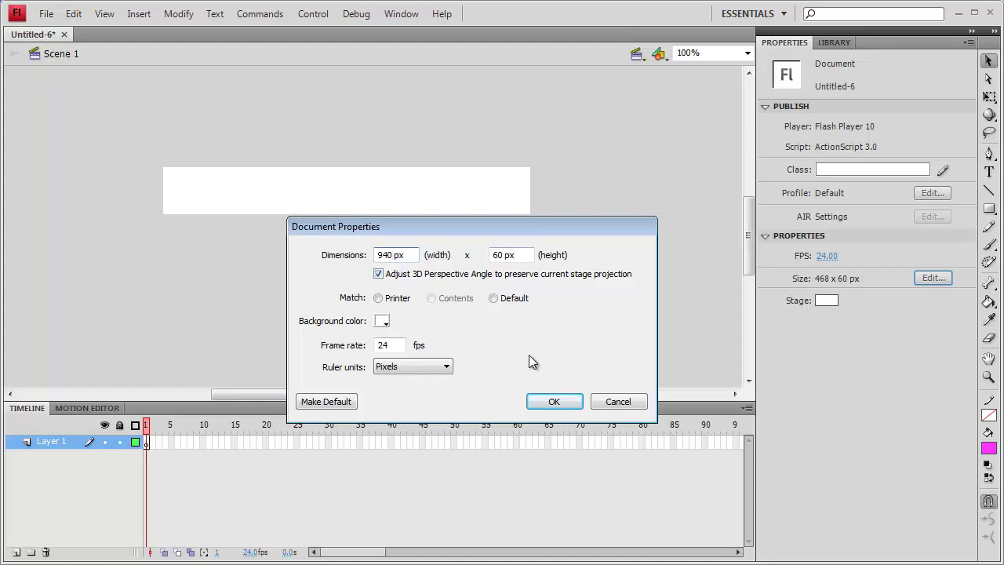
left_click(557, 408)
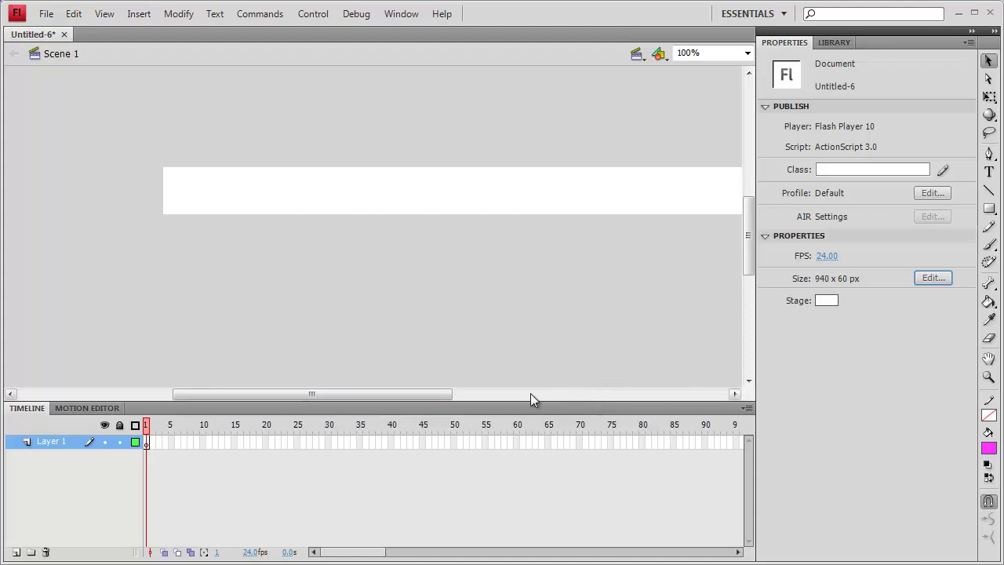
Try yellow as the stage background colour and settle on light cyan
left_click_drag(443, 398, 490, 396)
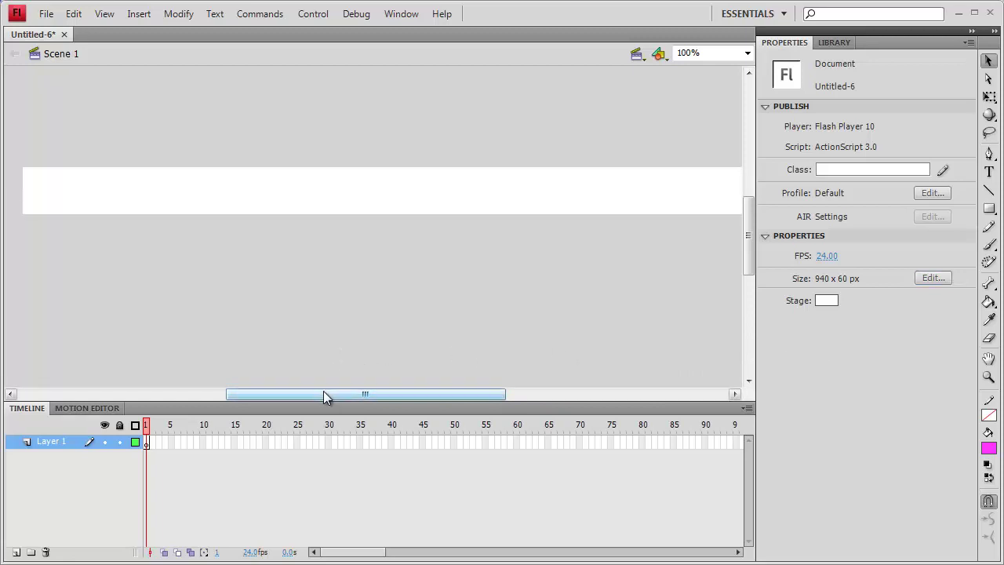
mouse_move(323, 396)
left_mouse_down()
mouse_move(339, 396)
mouse_move(330, 389)
left_mouse_up()
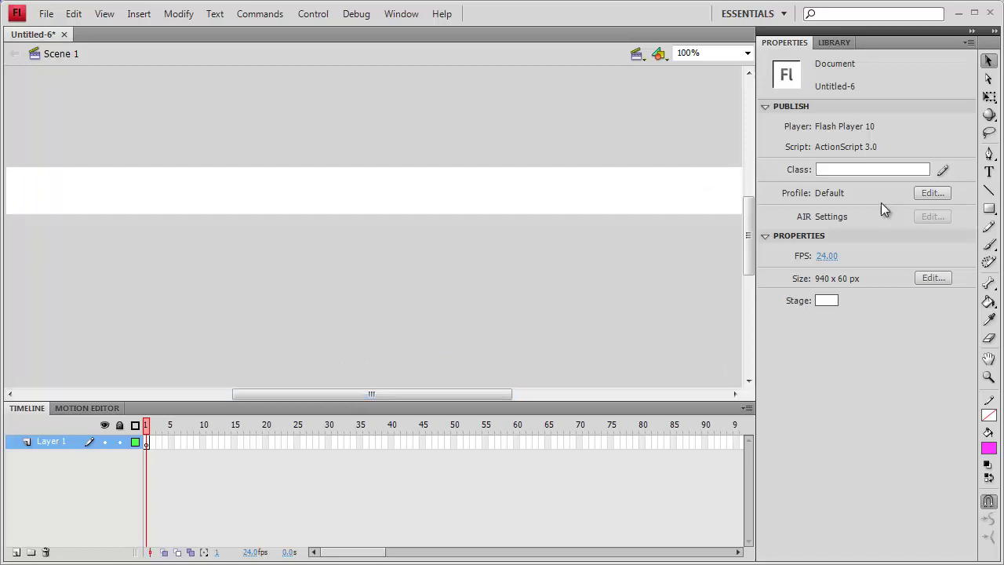
left_click(826, 301)
left_click(823, 441)
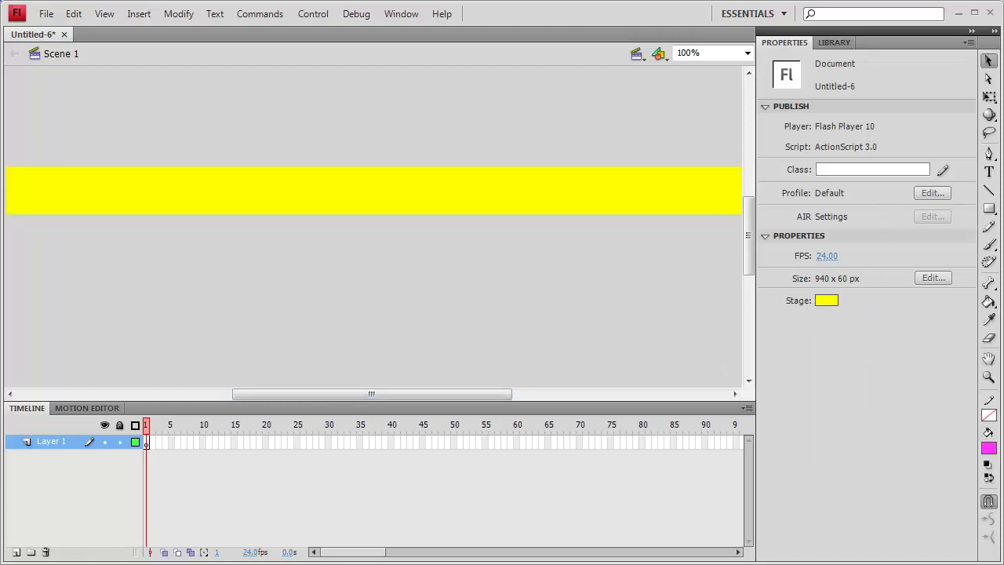
left_click(820, 301)
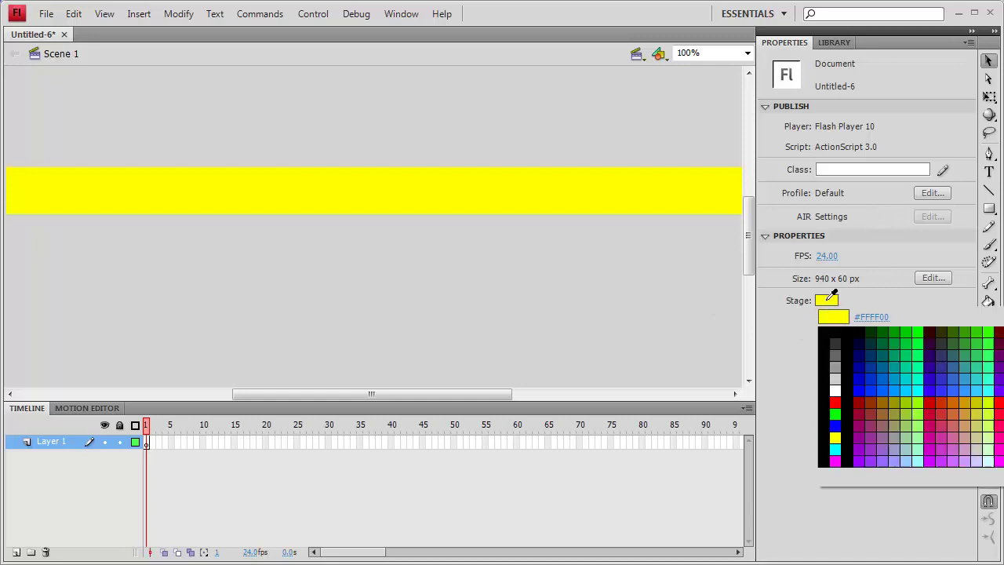
left_click(942, 358)
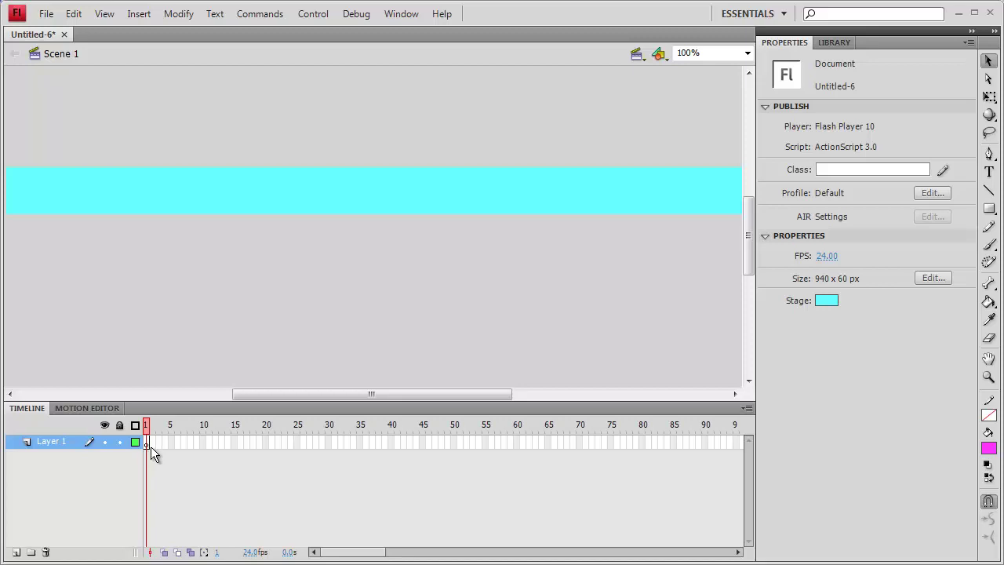
Place a static text block off the stage, beyond the banner's left edge, at about X -207, Y -9.5
left_click_drag(277, 398, 248, 399)
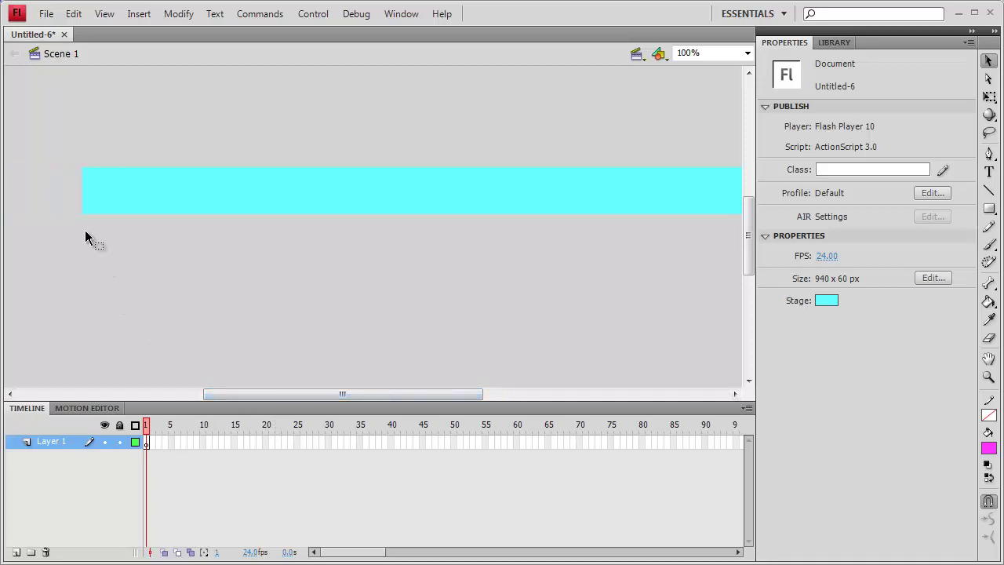
left_click_drag(224, 394, 185, 395)
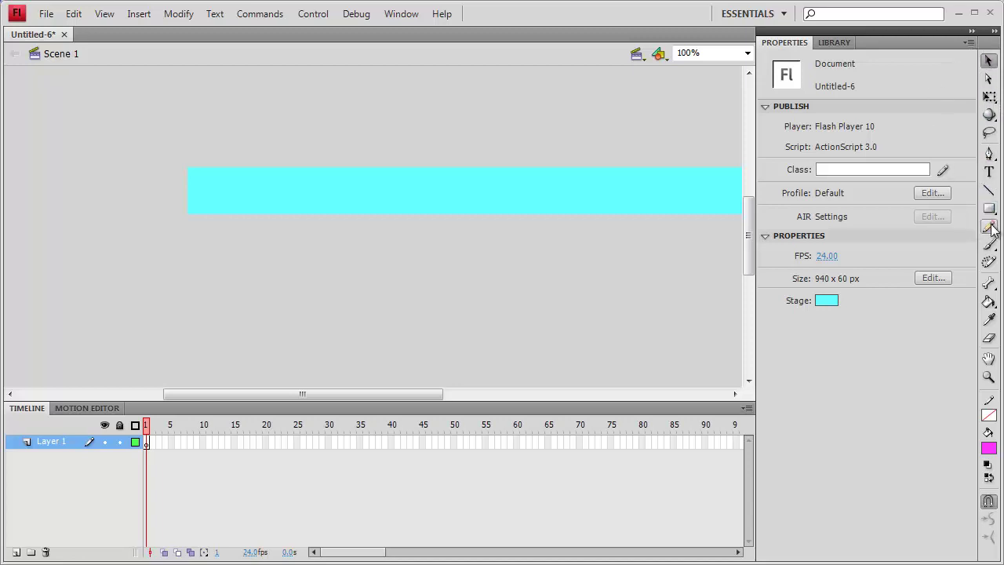
left_click(989, 173)
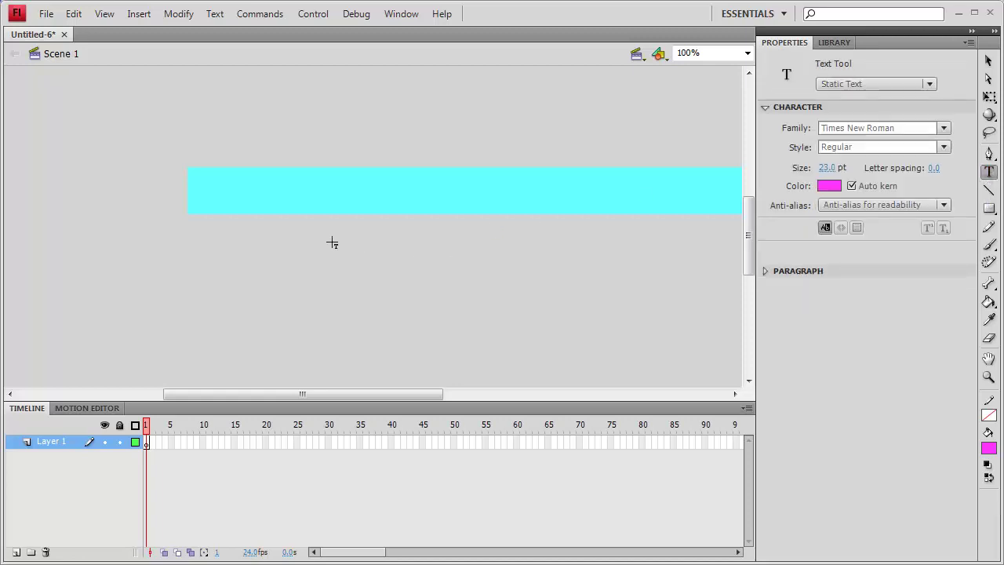
left_click(27, 179)
type("wE")
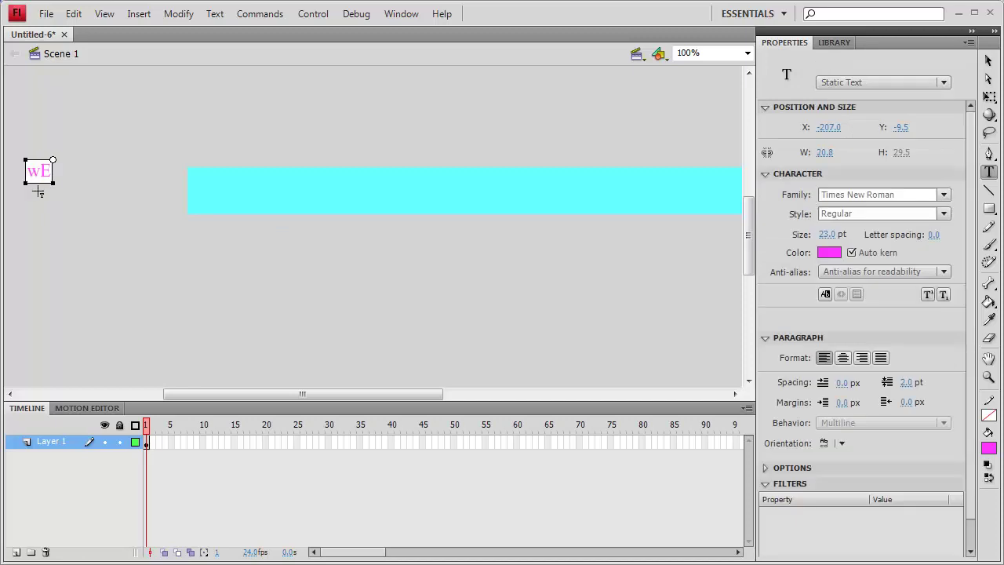
key("BackSpace")
key("BackSpace")
type("wE")
key("BackSpace")
key("BackSpace")
type("wE")
key("BackSpace")
key("BackSpace")
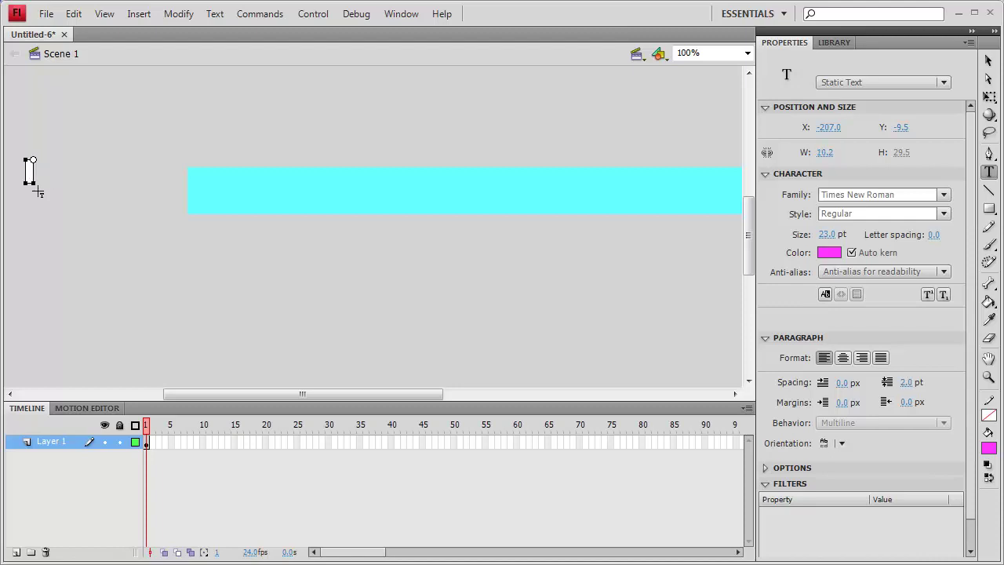
type("w")
key("BackSpace")
Enter "Welcome to ICT.com" in the text block beside the banner
type("We")
type("lcome")
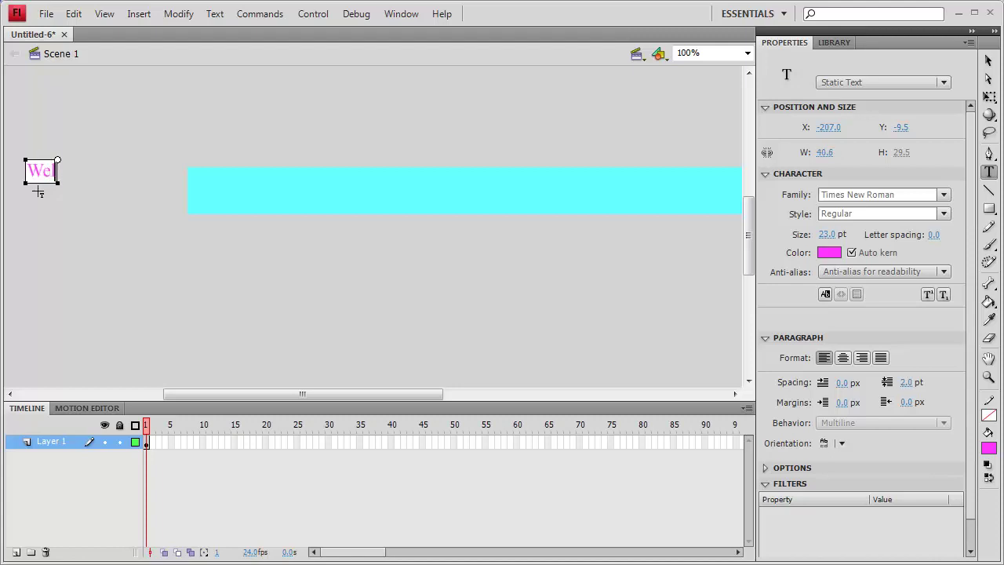
type(" to IC")
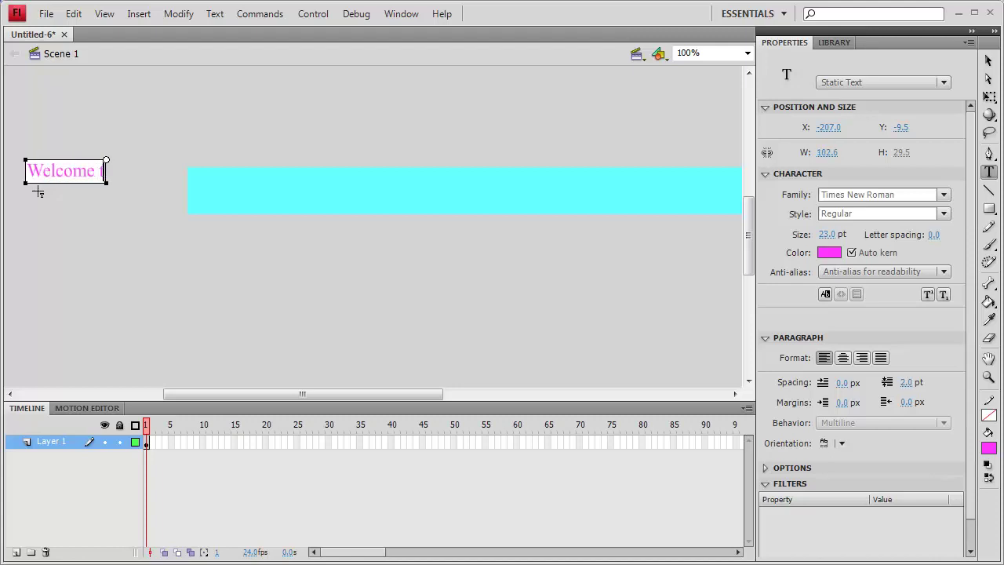
type("T.com")
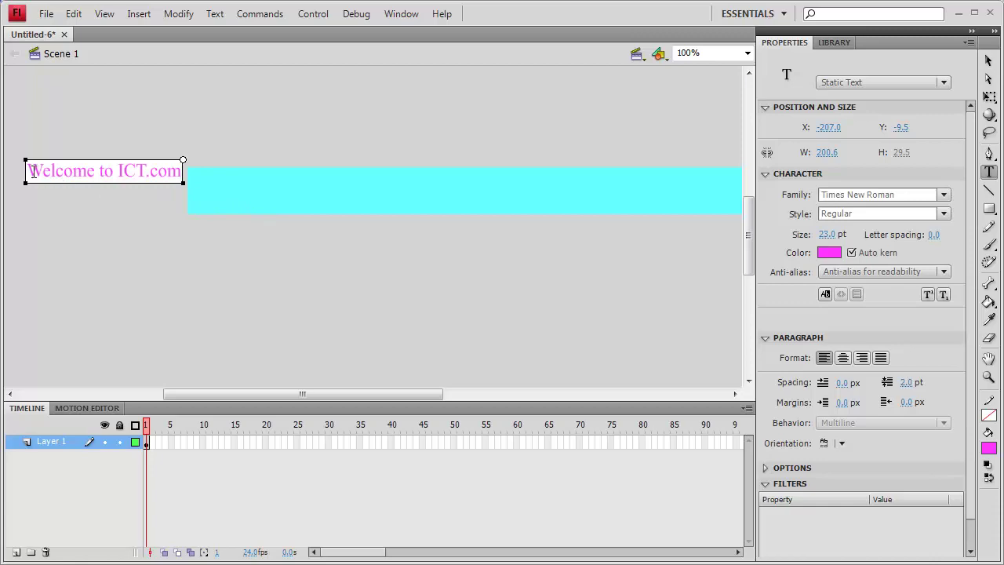
Select the whole "Welcome to ICT.com" text and set its style to bold
left_click_drag(28, 171, 184, 171)
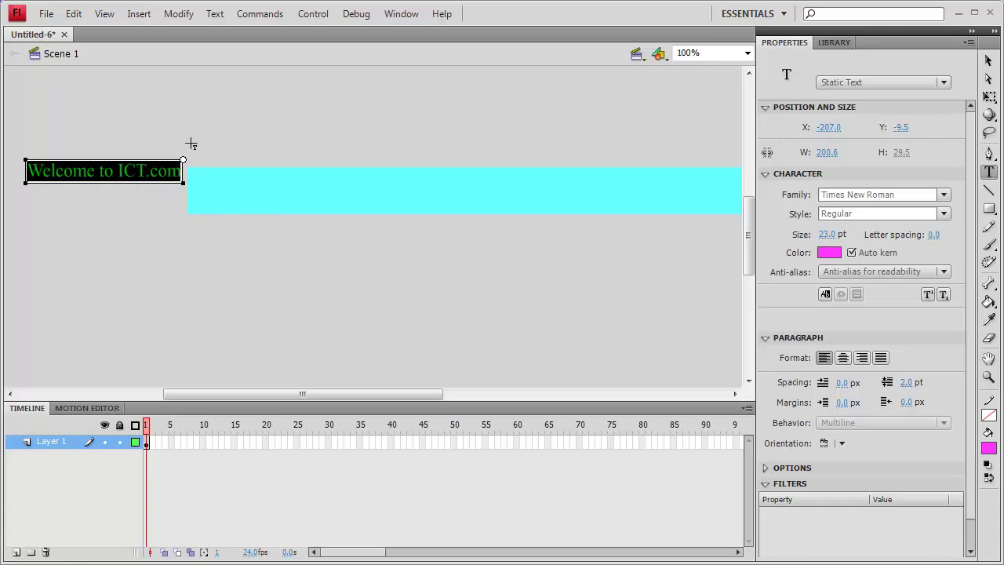
left_click(215, 14)
mouse_move(230, 39)
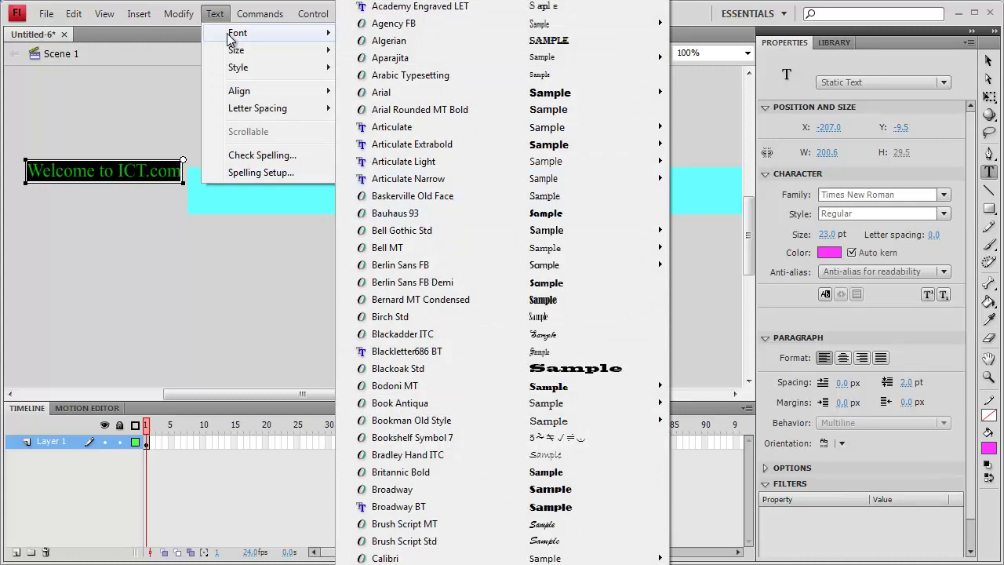
mouse_move(227, 57)
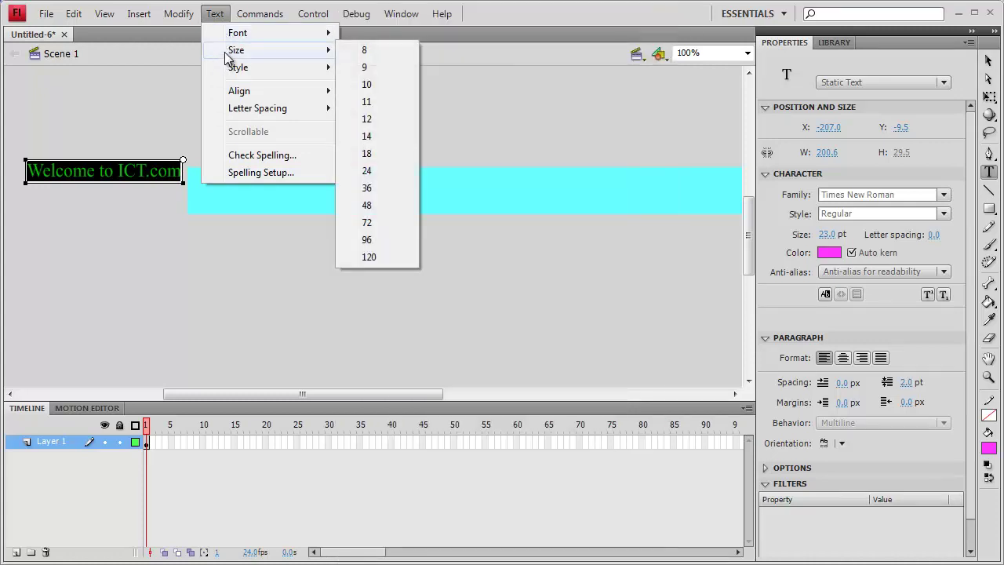
mouse_move(302, 71)
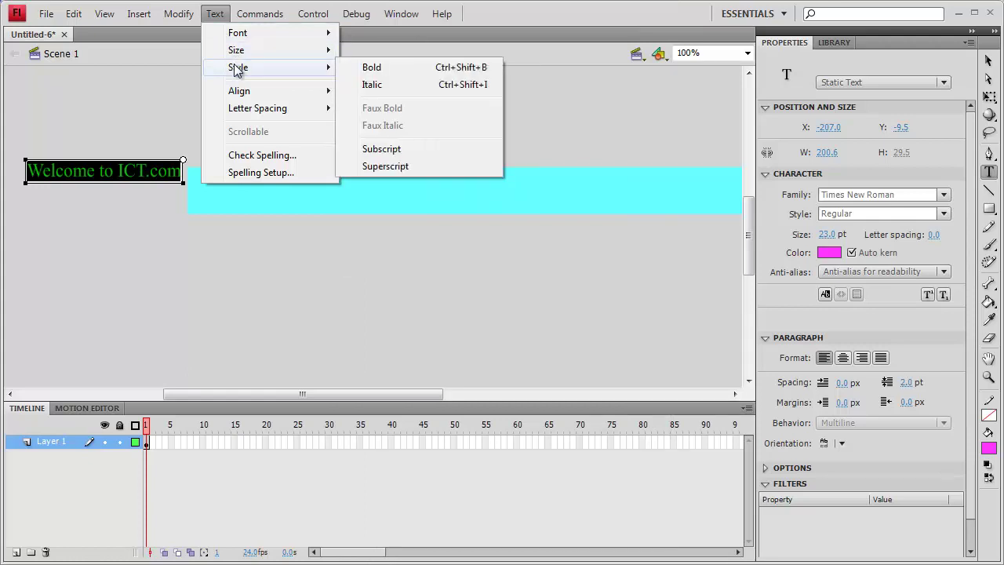
left_click(372, 68)
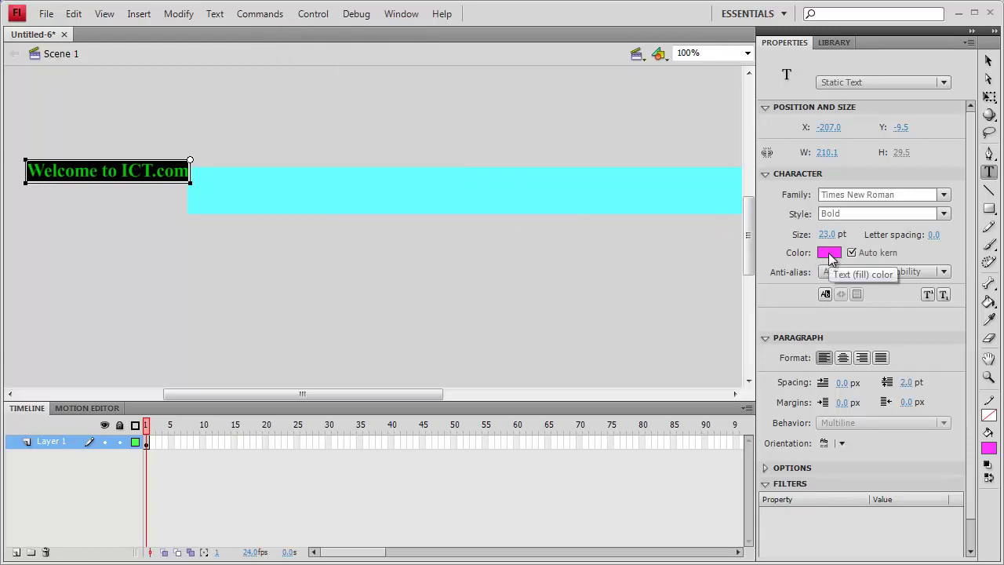
Set the "Welcome to ICT.com" text colour to blue and move the text off the stage to about X -219, Y 8.5
left_click(830, 257)
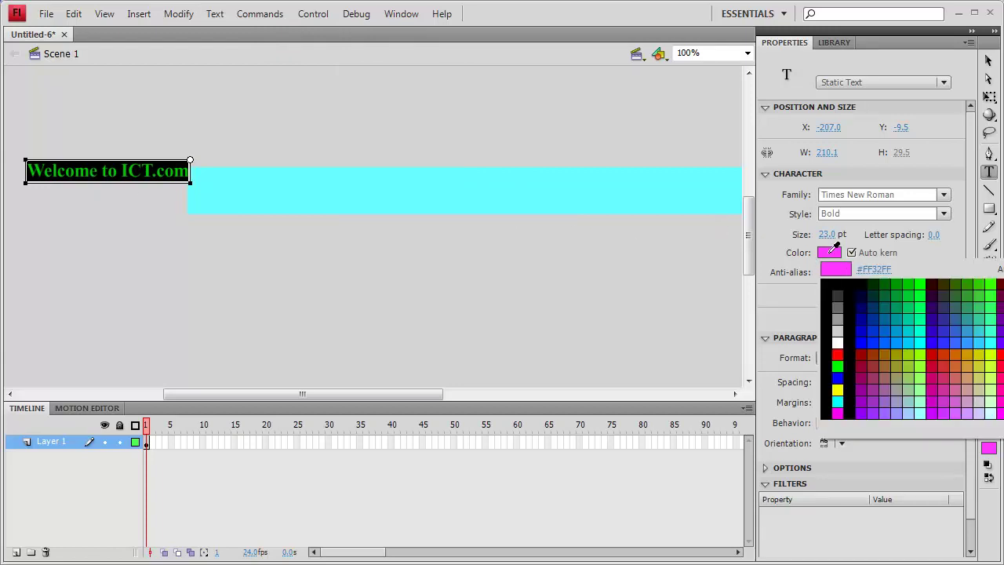
left_click(862, 342)
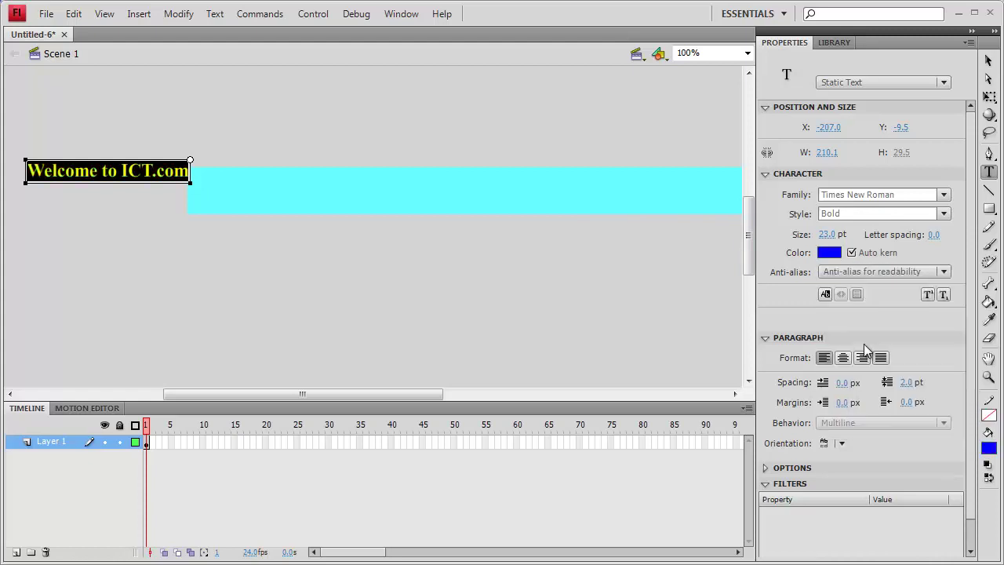
left_click(302, 284)
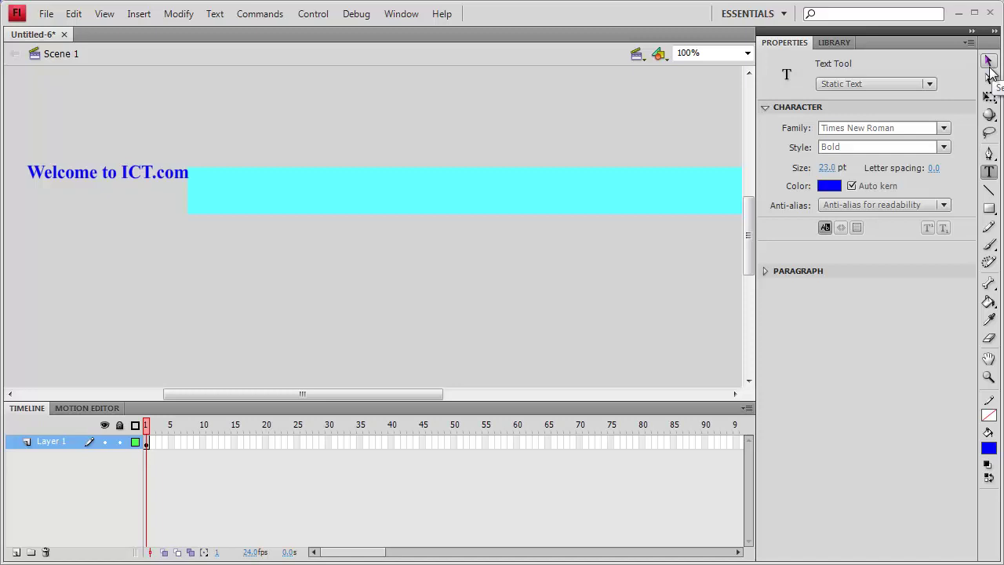
left_click(989, 68)
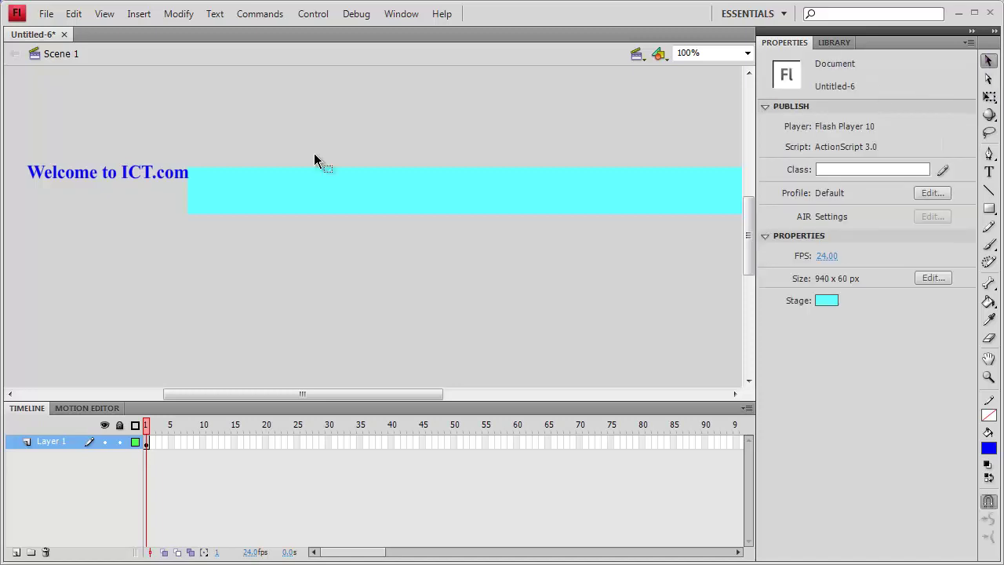
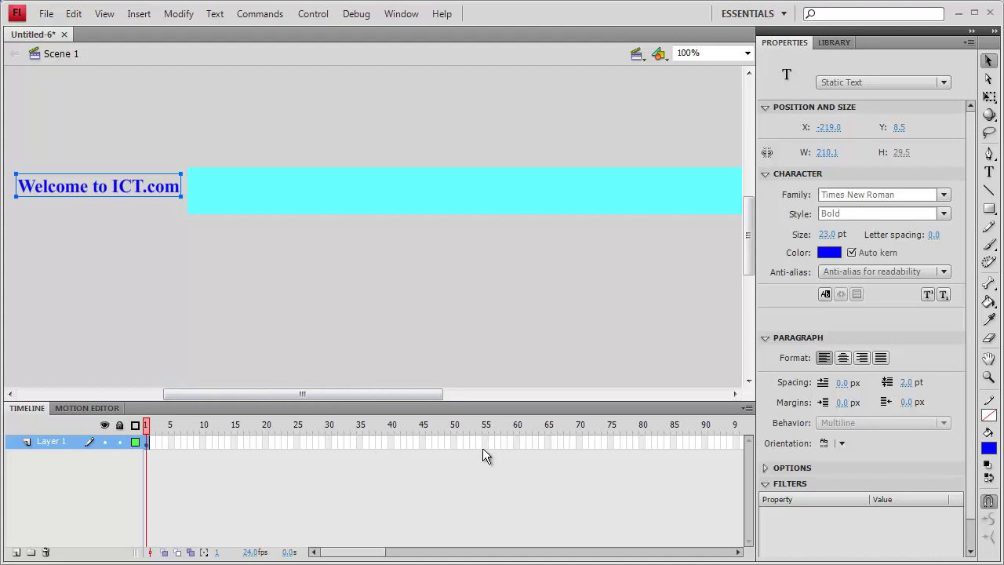
Try inserting a keyframe at frame 80 of Layer 1 and undo it
left_click(643, 442)
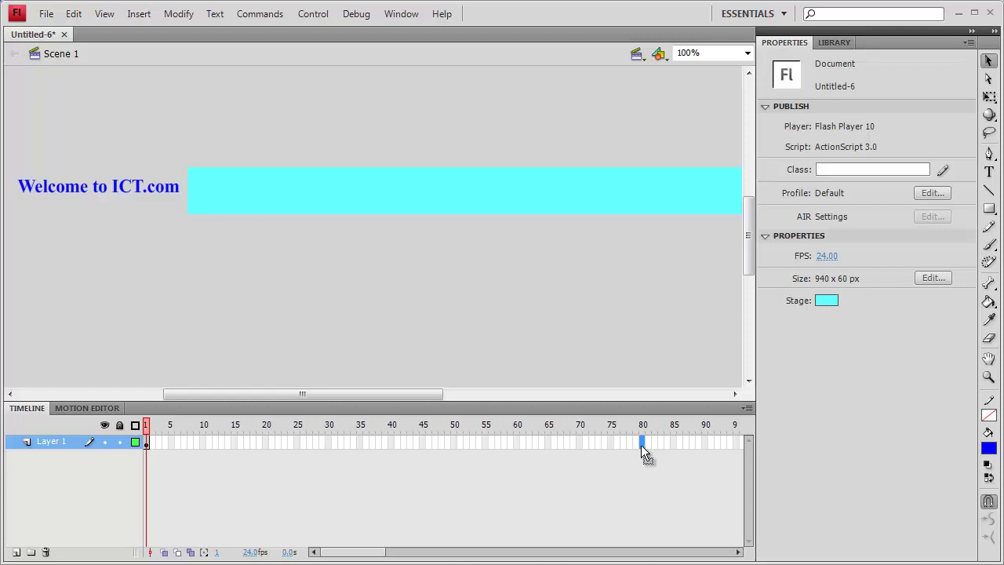
key("F5")
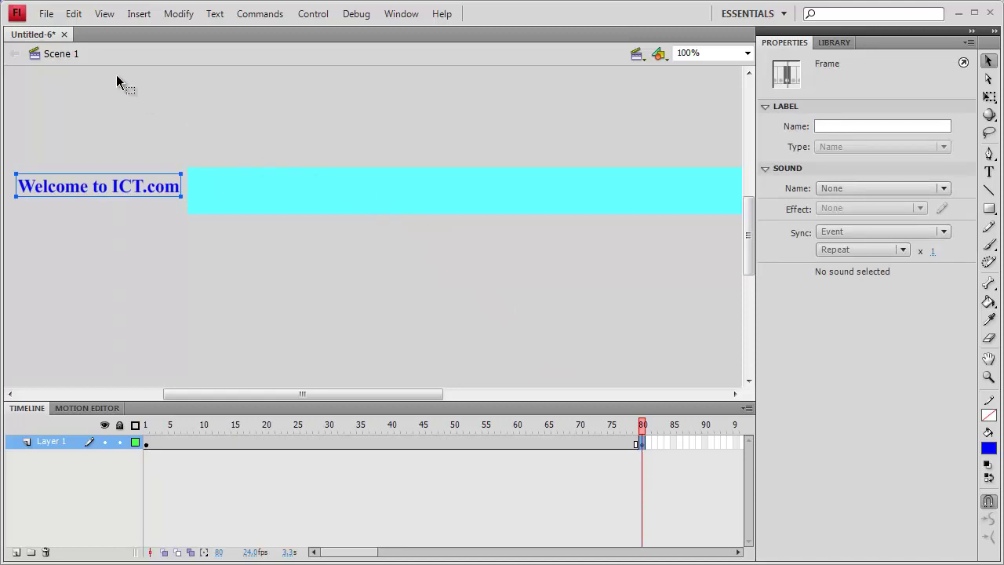
left_click(74, 13)
left_click(86, 31)
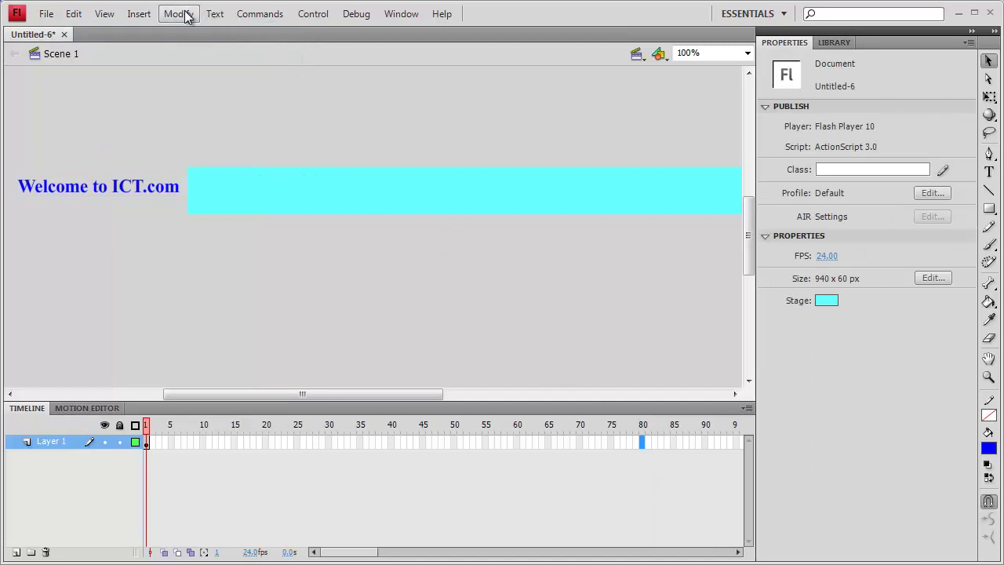
left_click(138, 16)
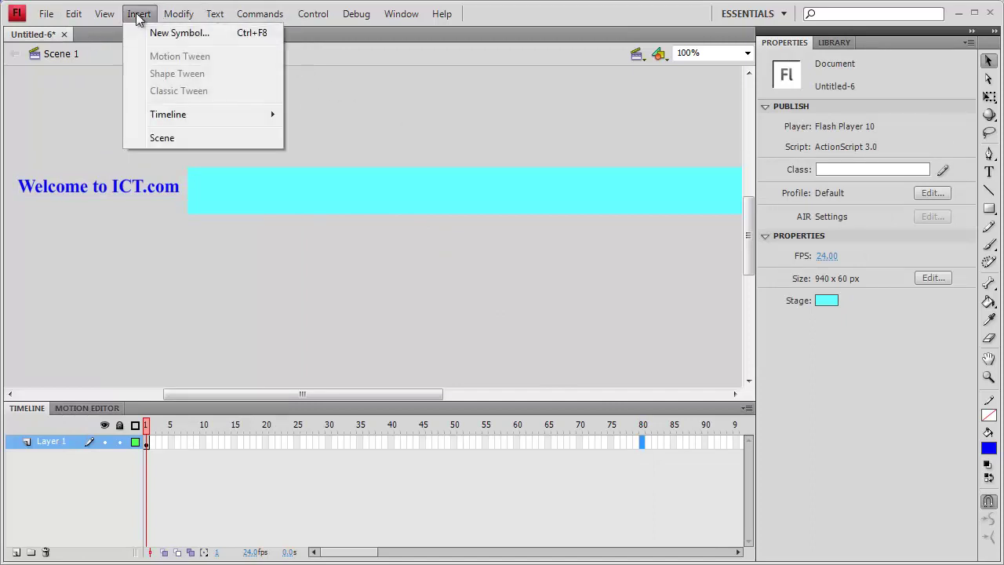
mouse_move(181, 20)
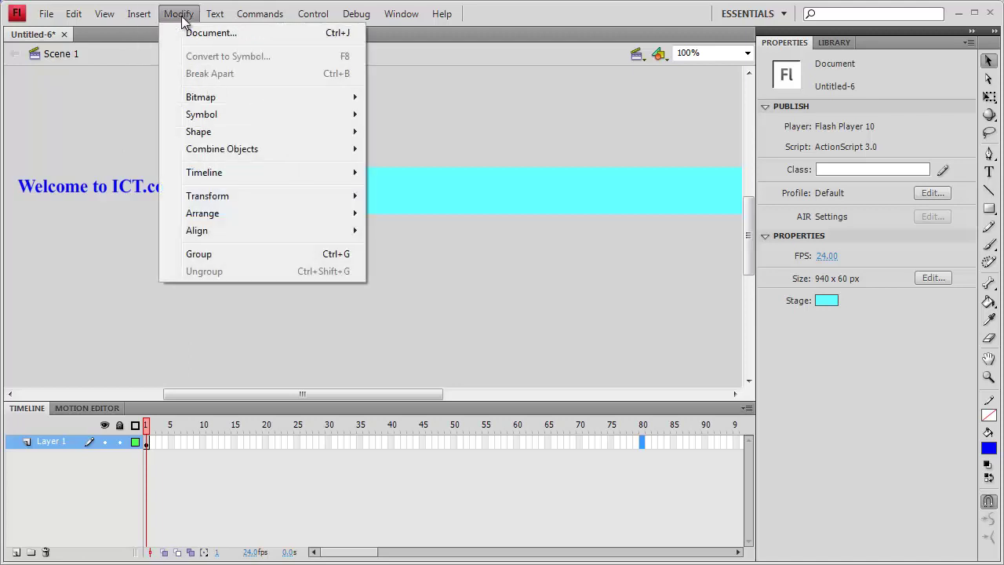
Insert a keyframe at frame 80 of Layer 1
left_click(643, 442)
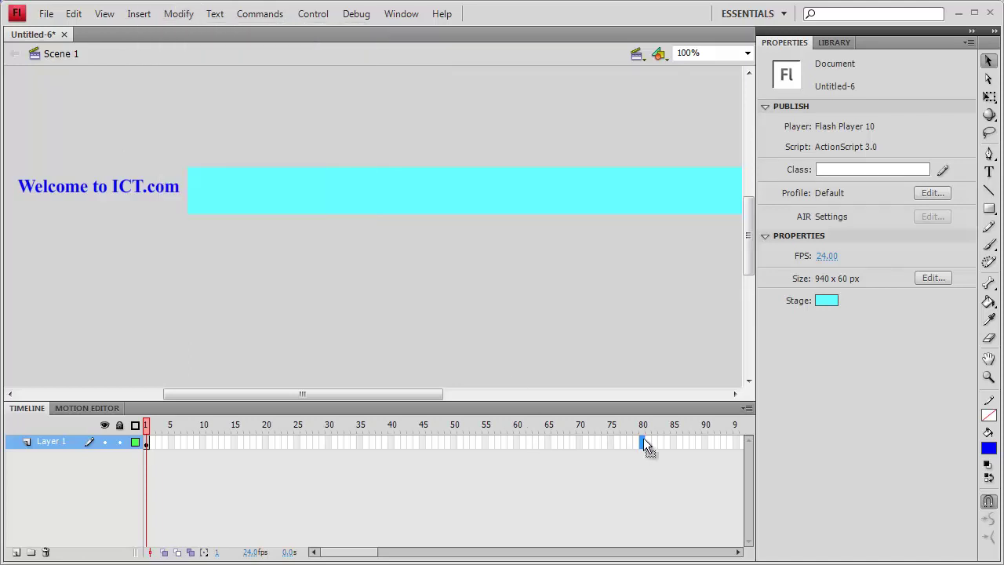
right_click(643, 442)
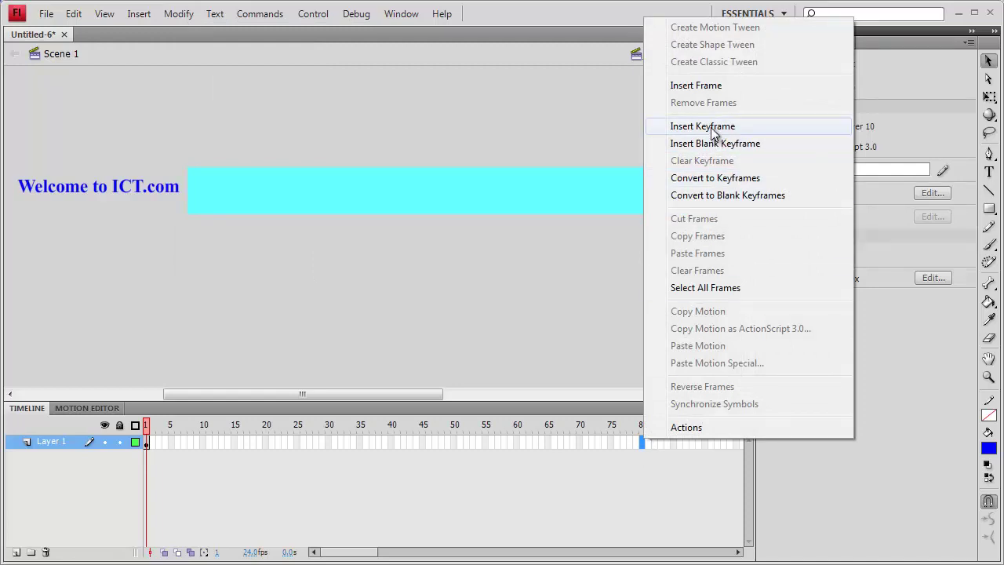
left_click(664, 502)
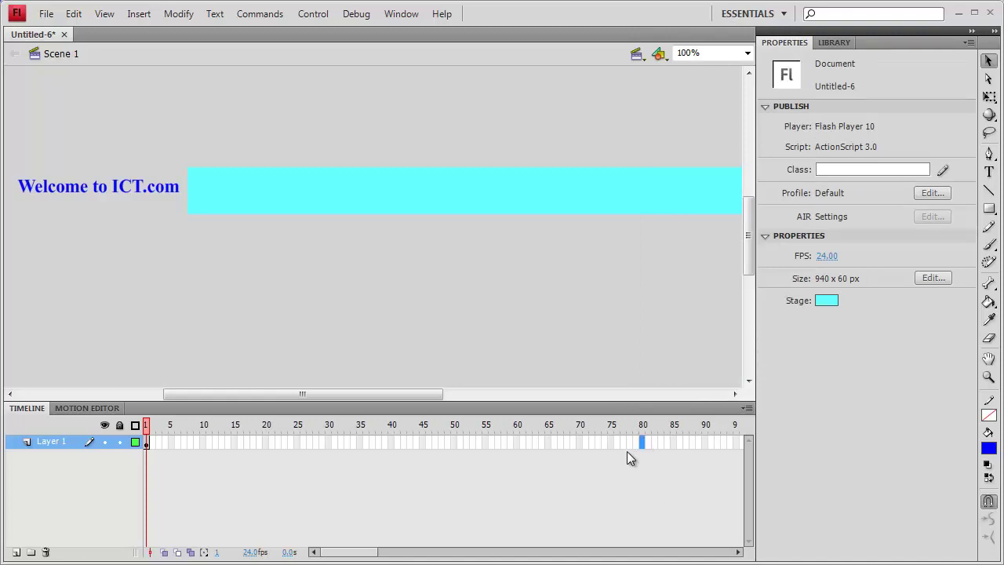
key("F5")
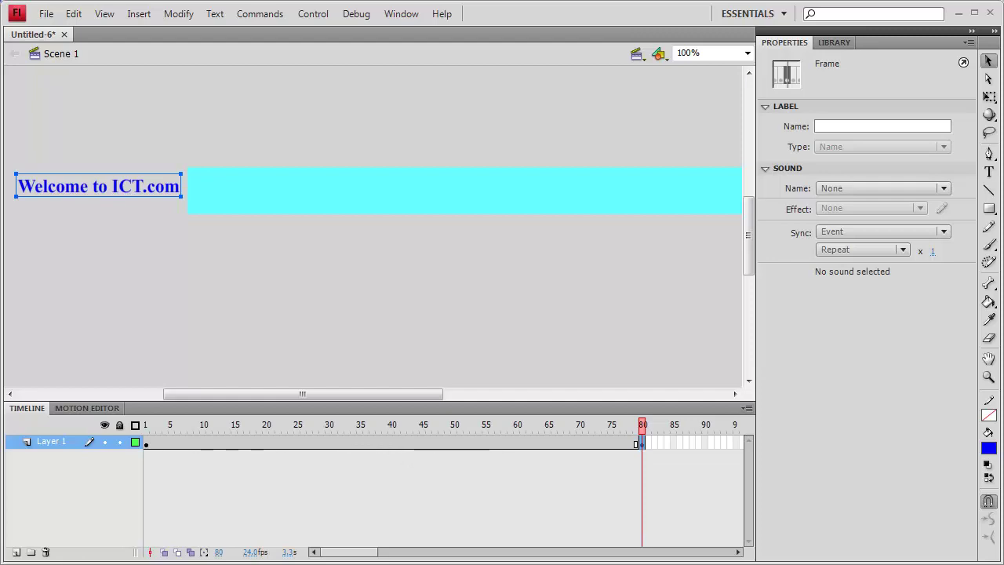
Switch to the PowerPoint presentation and review the Practice Task 1 details for the banner text, size and scrolling
key("alt+Tab")
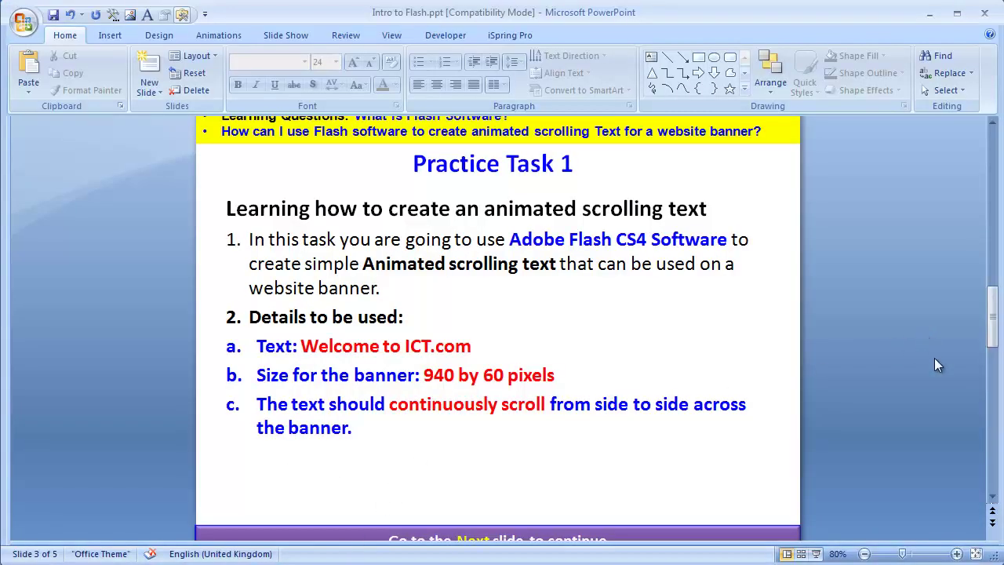
scroll(936, 386, "up", 5)
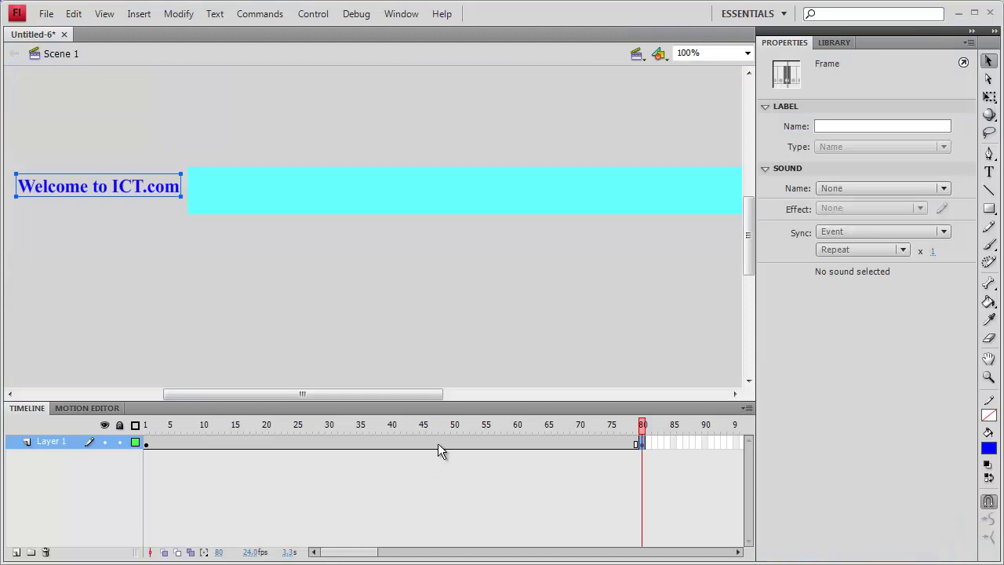
In Flash, create a classic tween on Layer 1 between the keyframes at frames 1 and 80
left_click(380, 442)
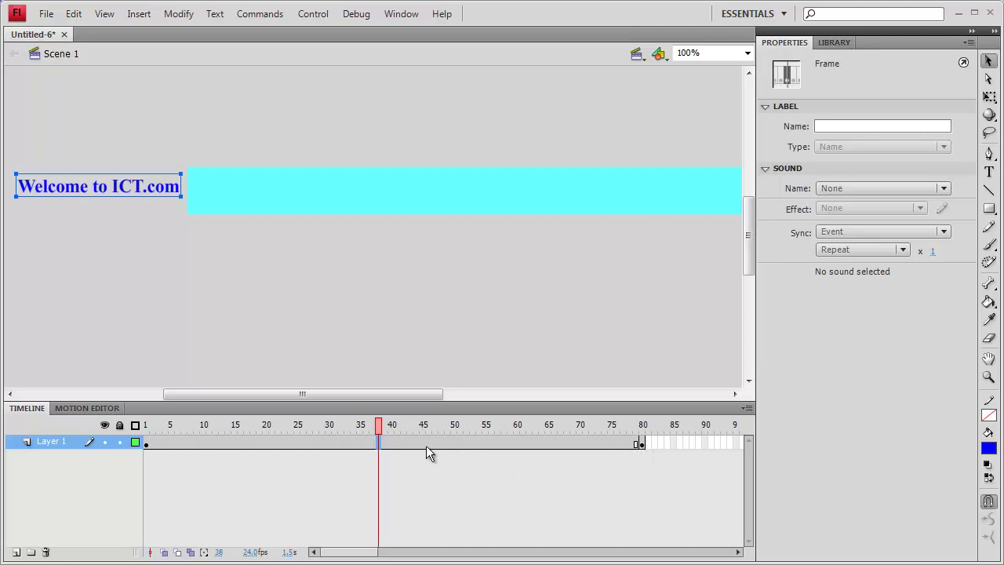
left_click(394, 444)
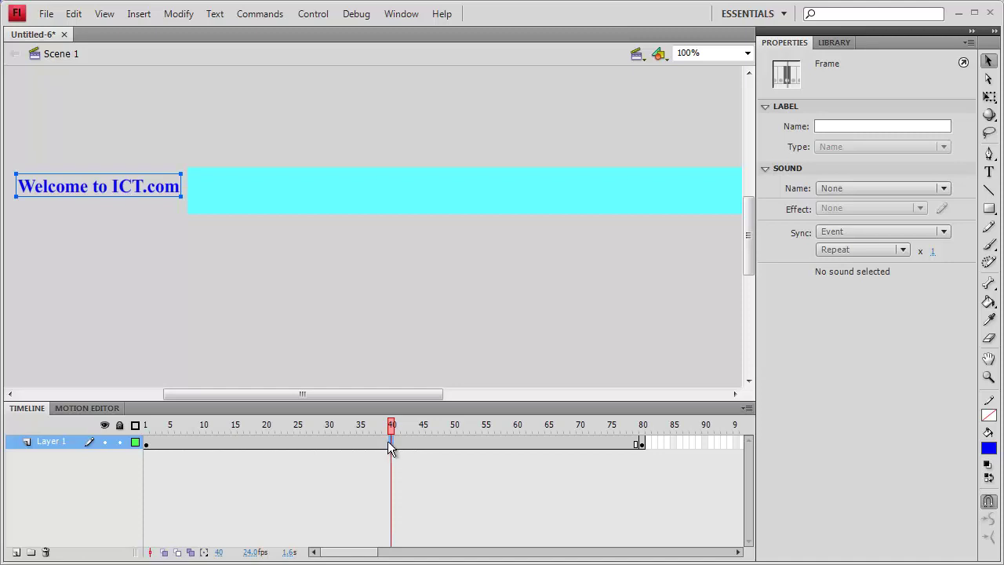
right_click(392, 441)
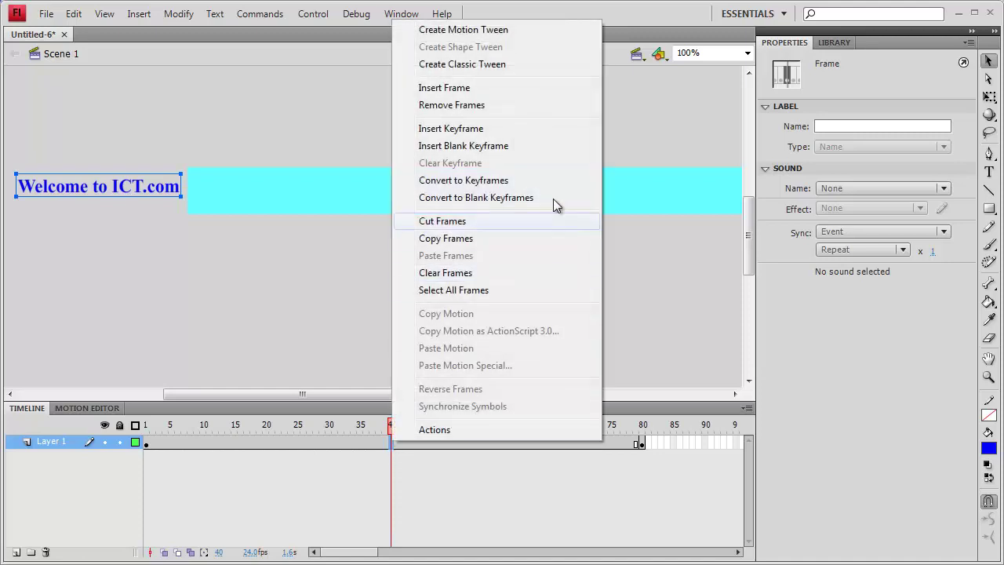
left_click(454, 67)
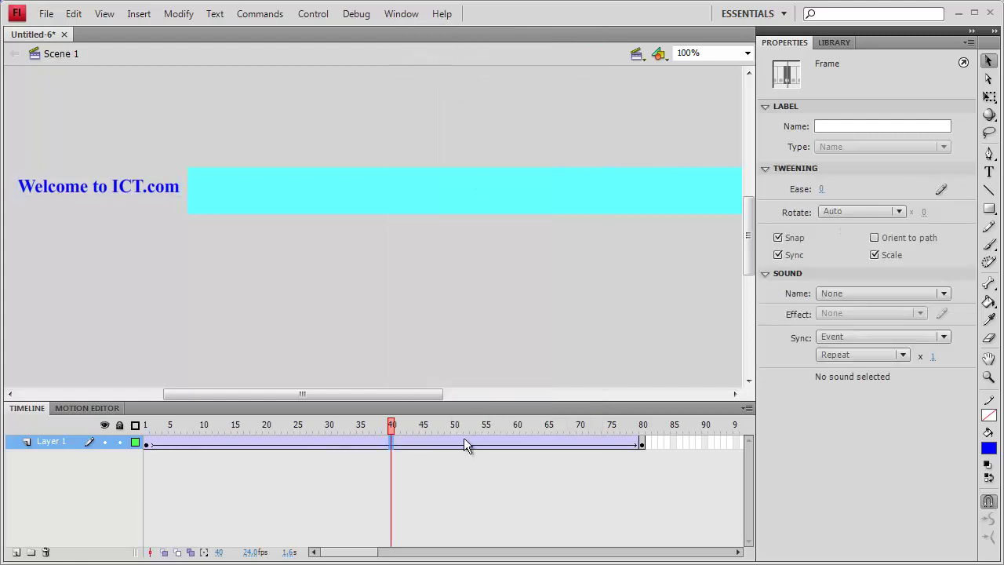
left_click(416, 480)
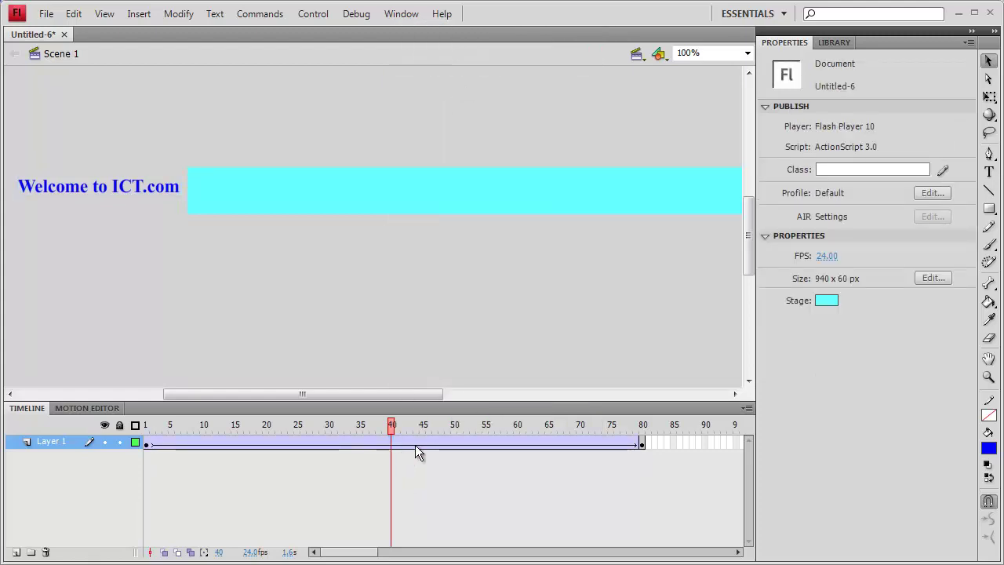
At frame 80, move the text across the stage to just beyond the banner's right edge, at about X 1054, roughly centred vertically
left_click(643, 444)
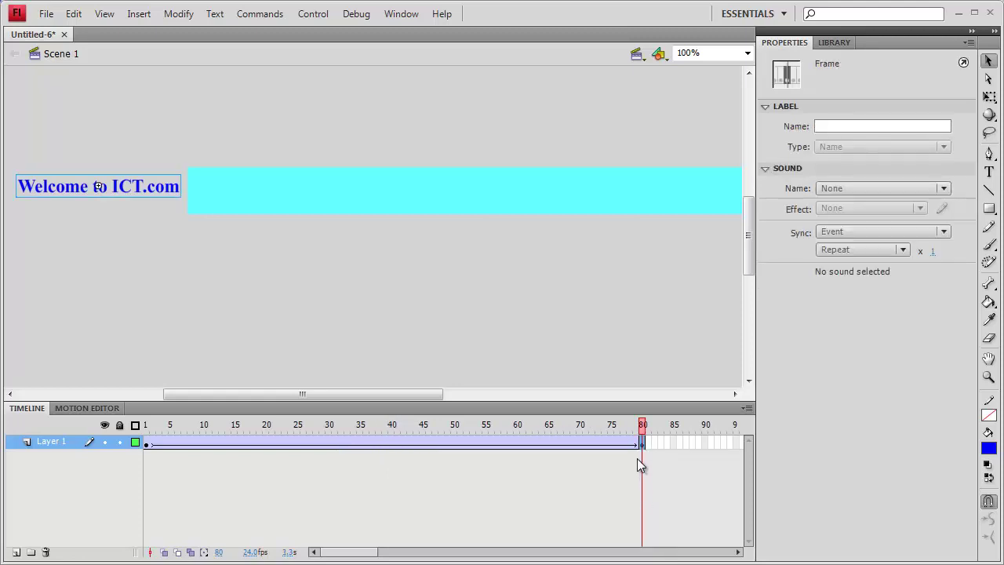
left_click_drag(364, 555, 385, 540)
left_click_drag(161, 198, 728, 206)
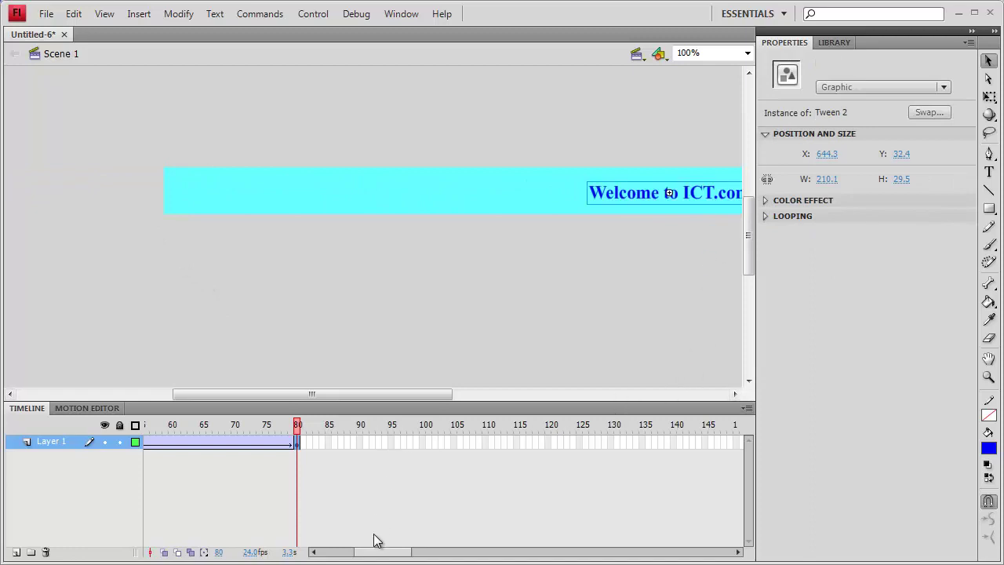
left_click_drag(415, 396, 565, 398)
left_click_drag(279, 194, 578, 181)
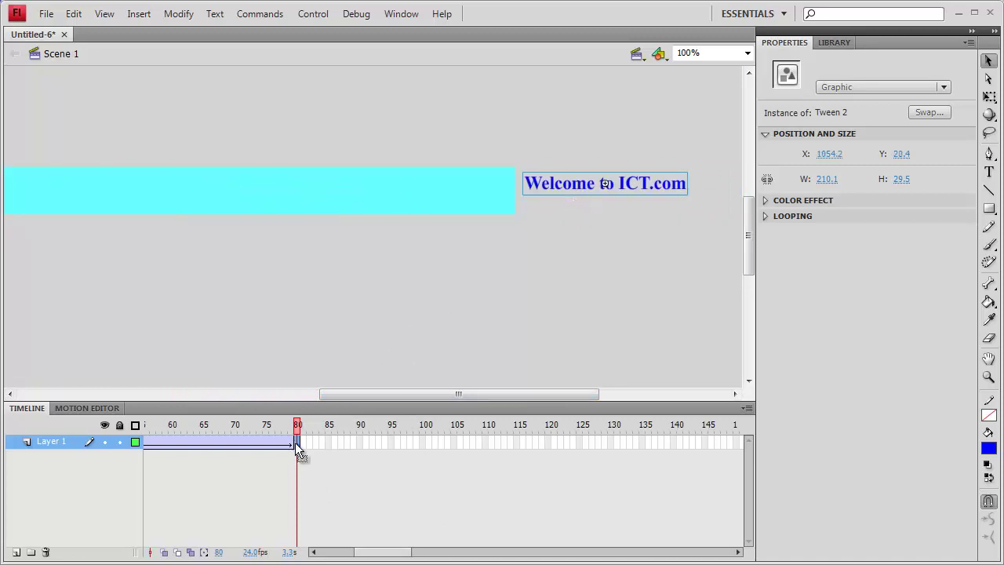
left_click_drag(592, 192, 594, 204)
Play the animation from frame 1 and watch the text travel across the banner
left_click_drag(365, 554, 265, 557)
left_click(145, 443)
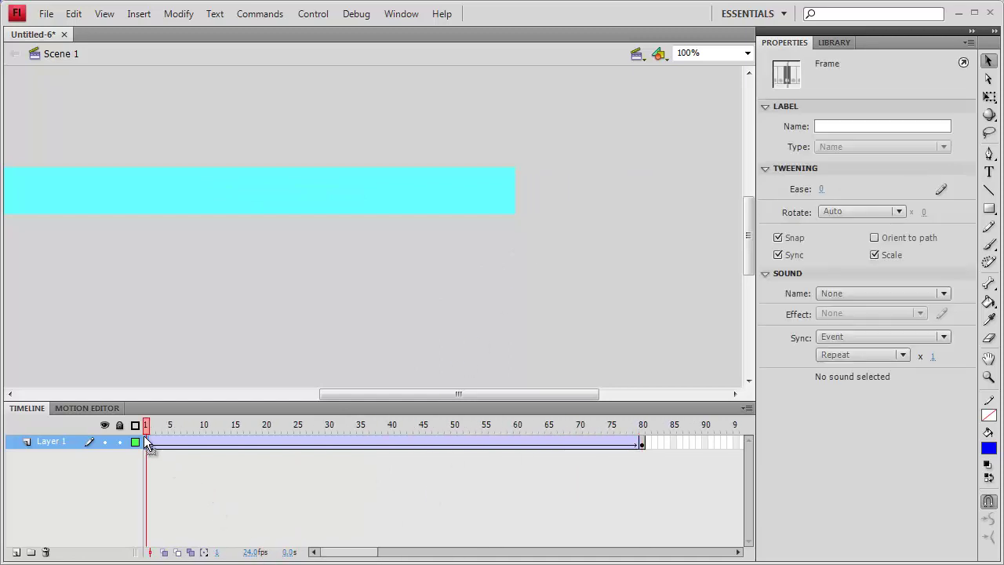
left_click_drag(386, 393, 280, 381)
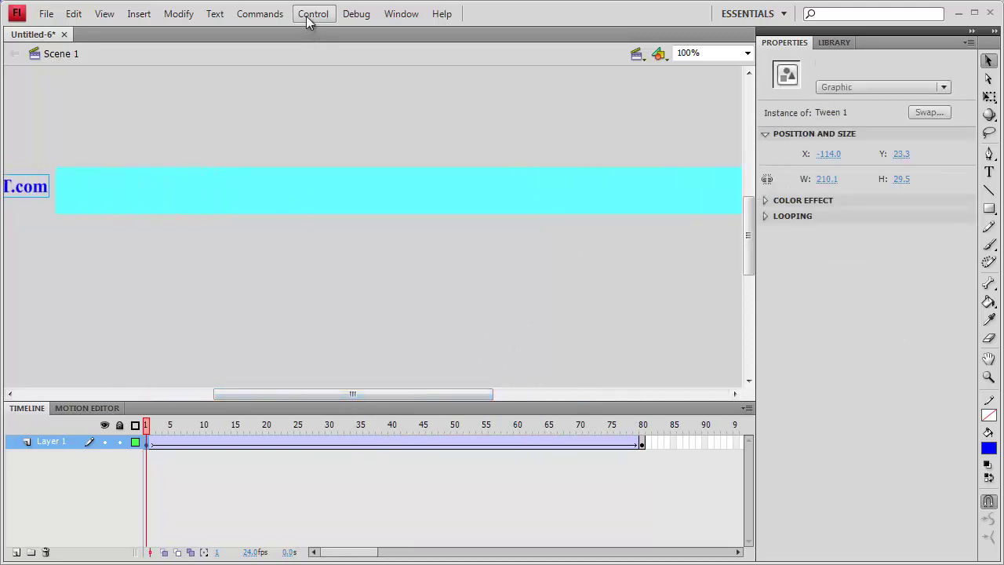
left_click(311, 15)
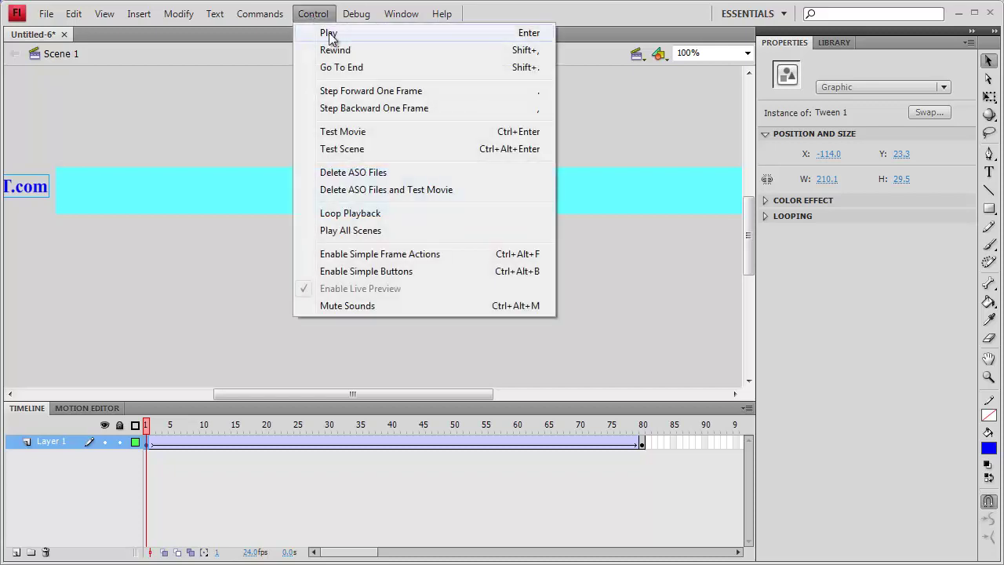
left_click(325, 32)
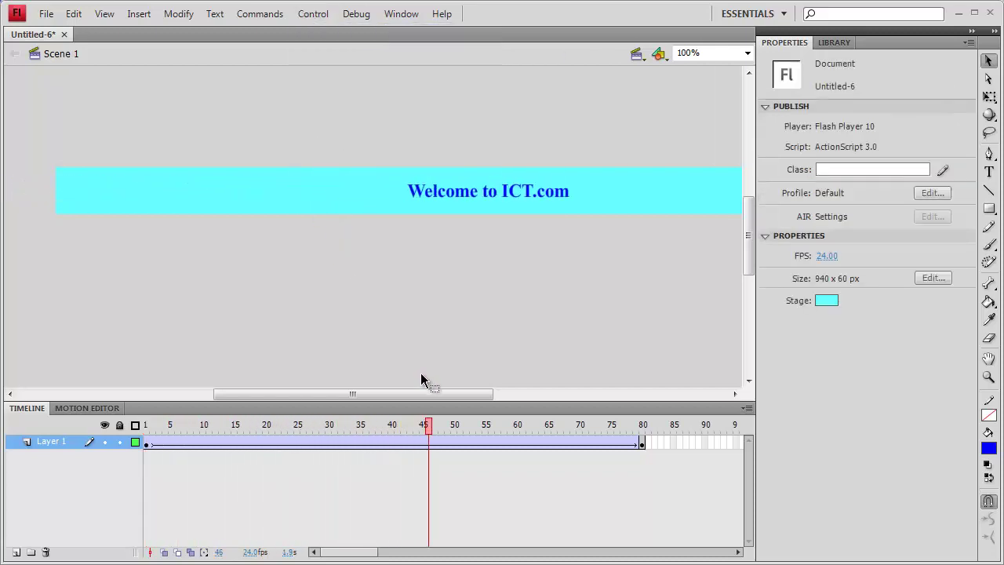
left_click_drag(428, 391, 485, 405)
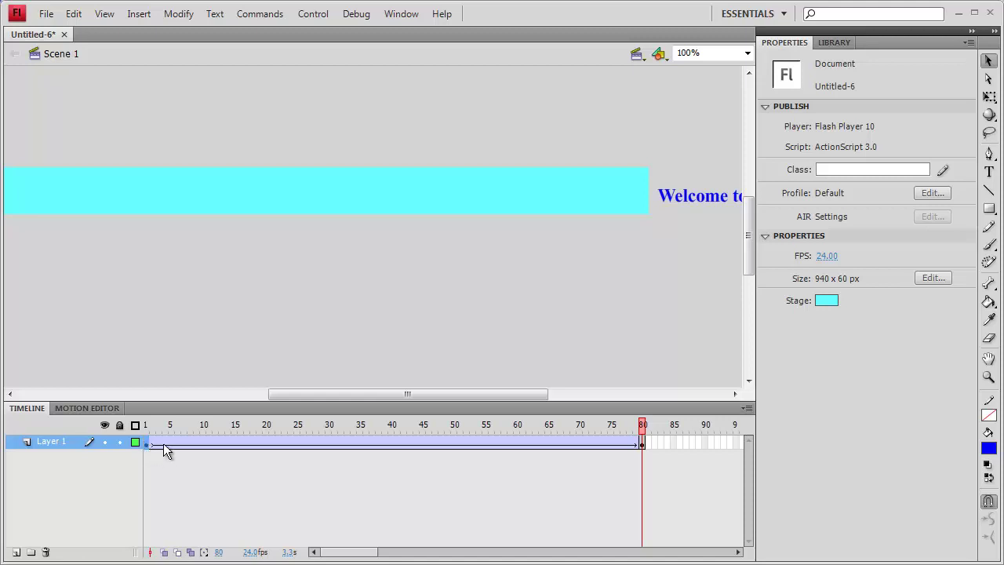
Change the sound sync repetition of the keyframe at frame 80 to Loop
left_click_drag(352, 551, 390, 557)
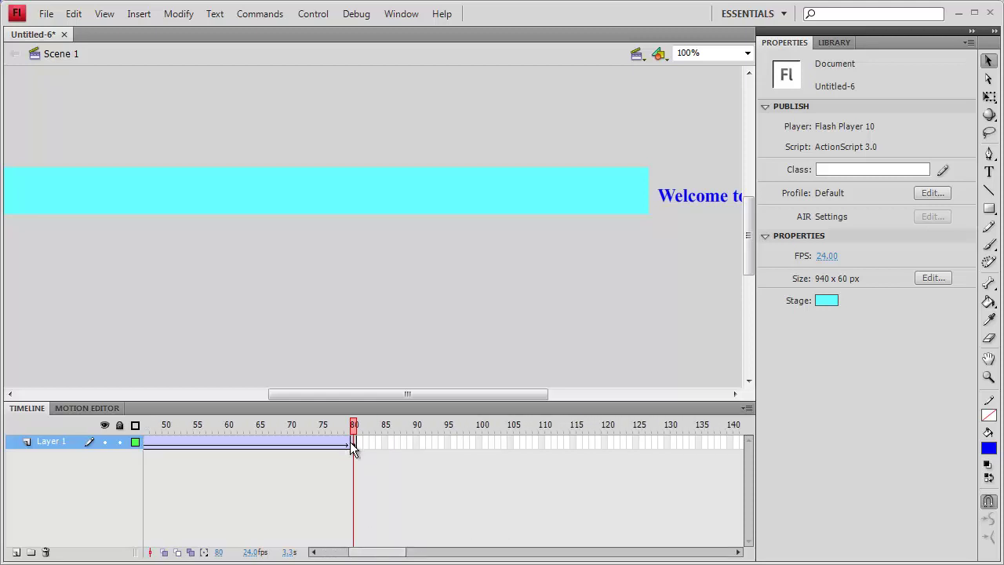
left_click(350, 442)
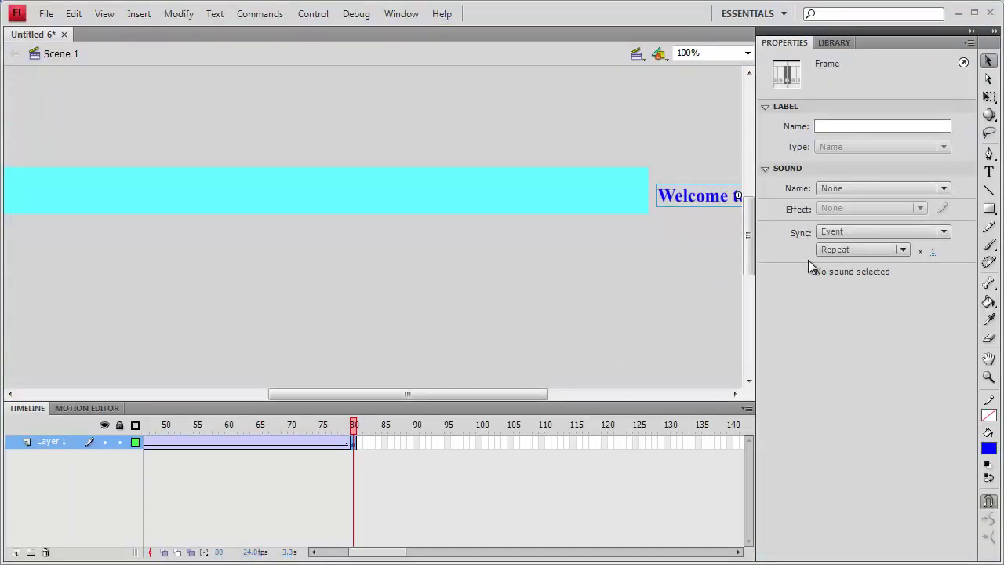
left_click(866, 248)
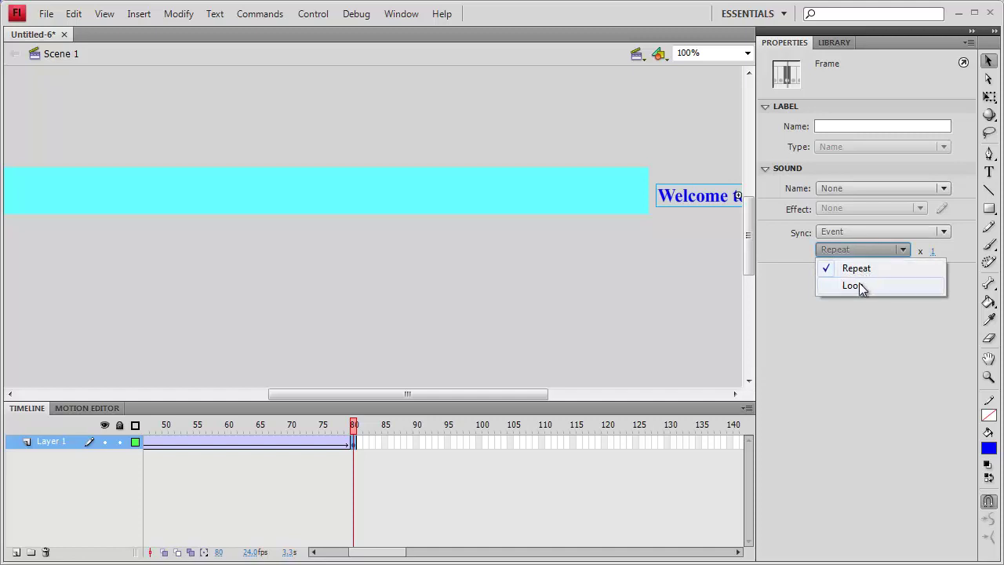
left_click(857, 286)
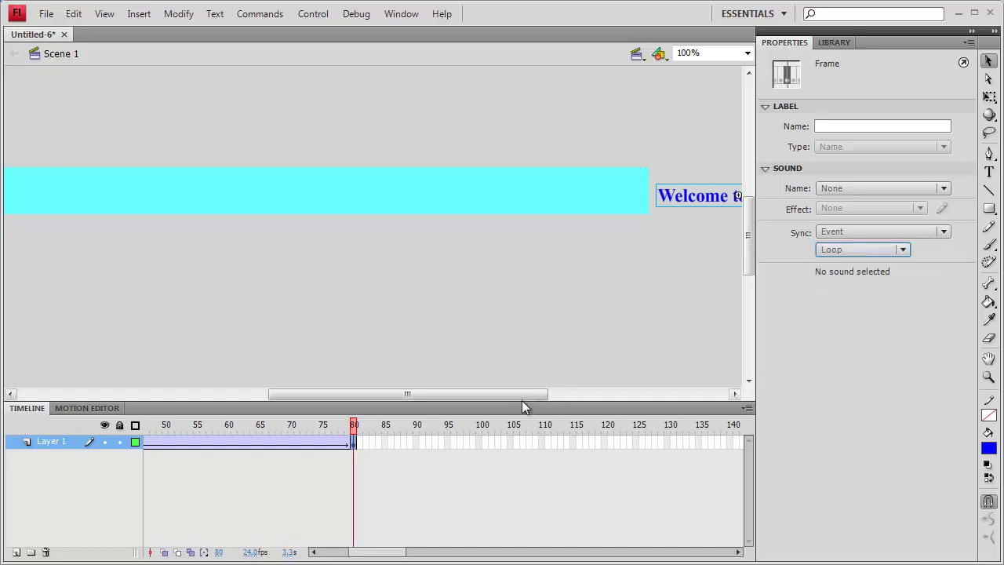
Play the whole tween again, and inspect the text's position at frame 13 near the start of the banner
left_click_drag(389, 553, 337, 551)
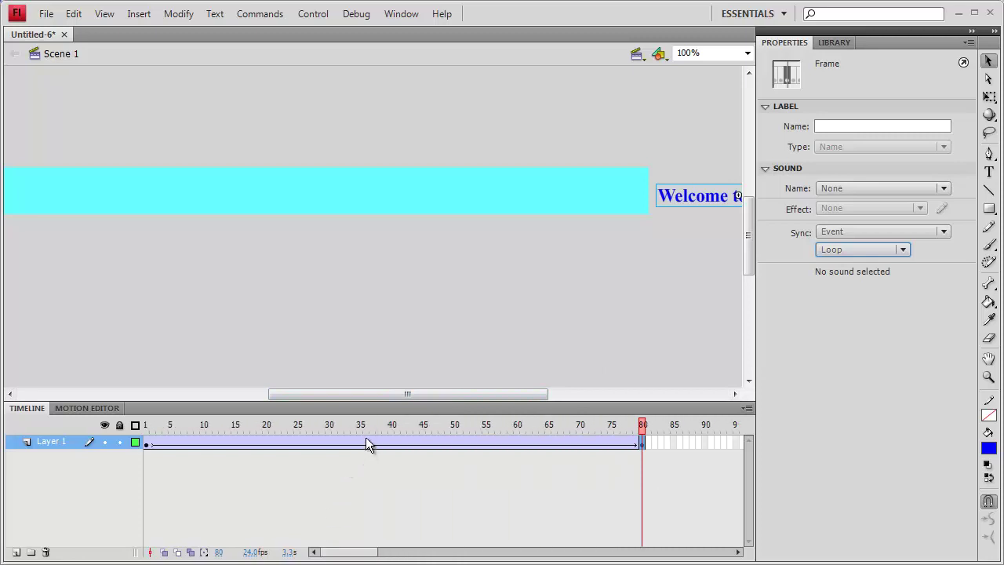
left_click(311, 14)
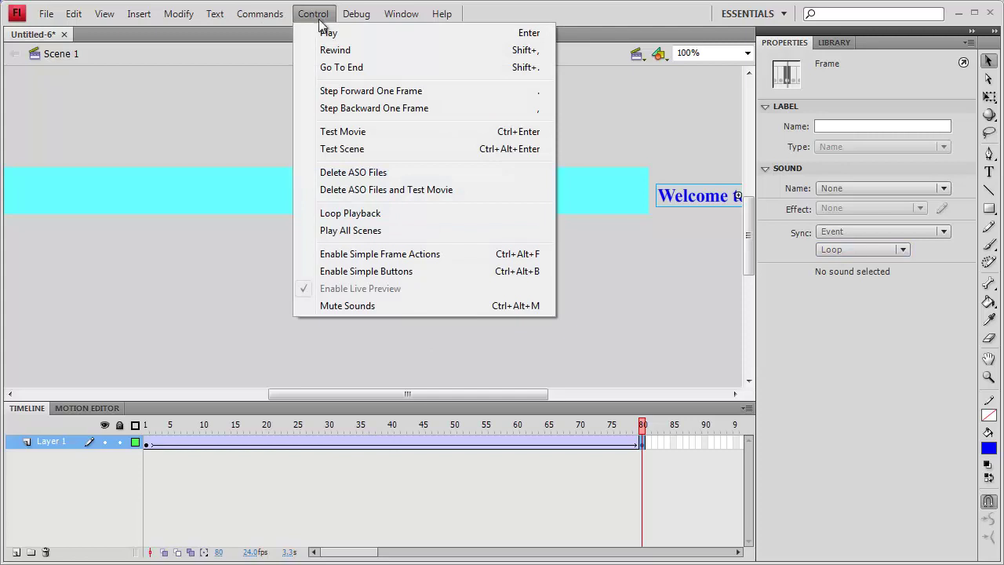
left_click(329, 34)
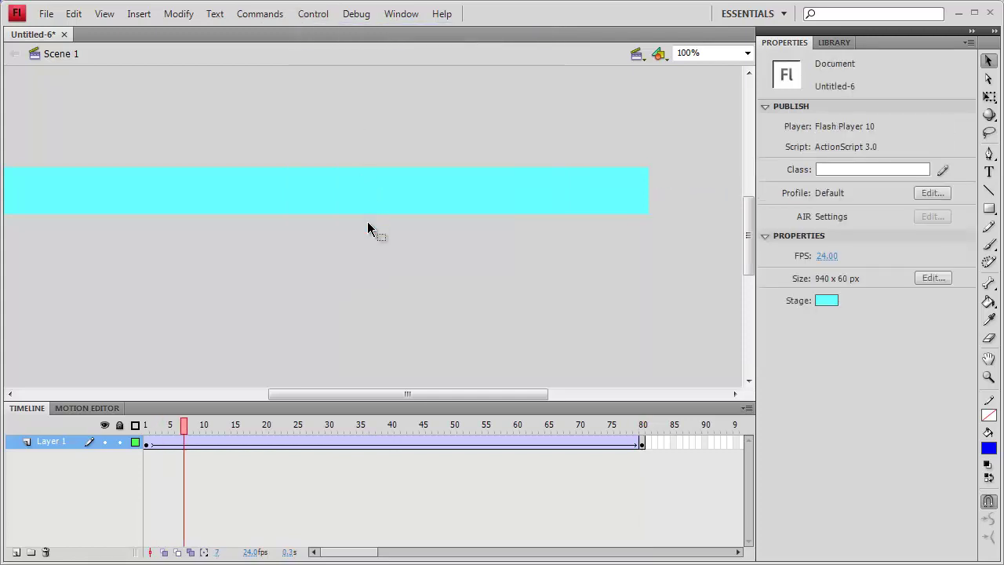
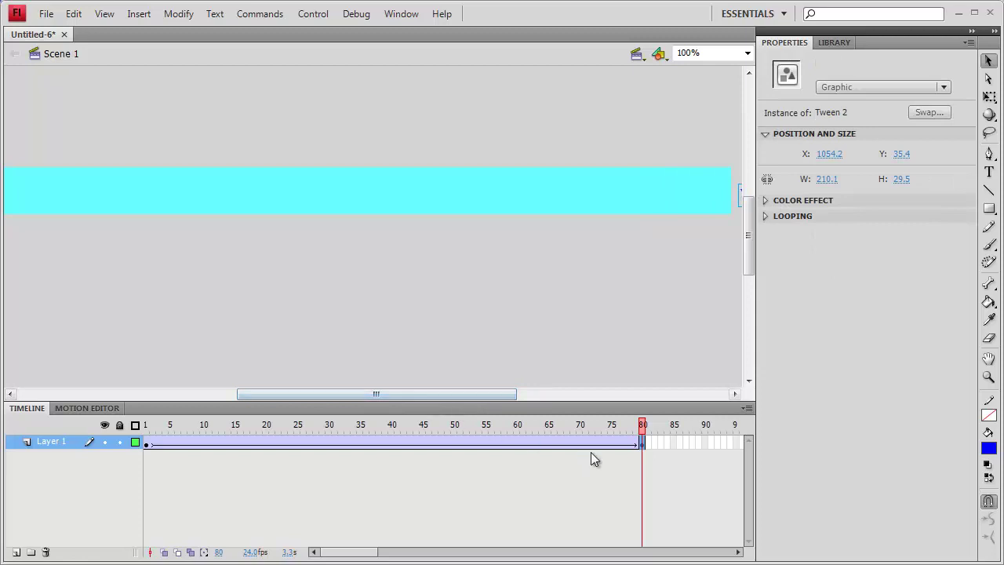
left_click_drag(437, 395, 262, 393)
left_click(225, 444)
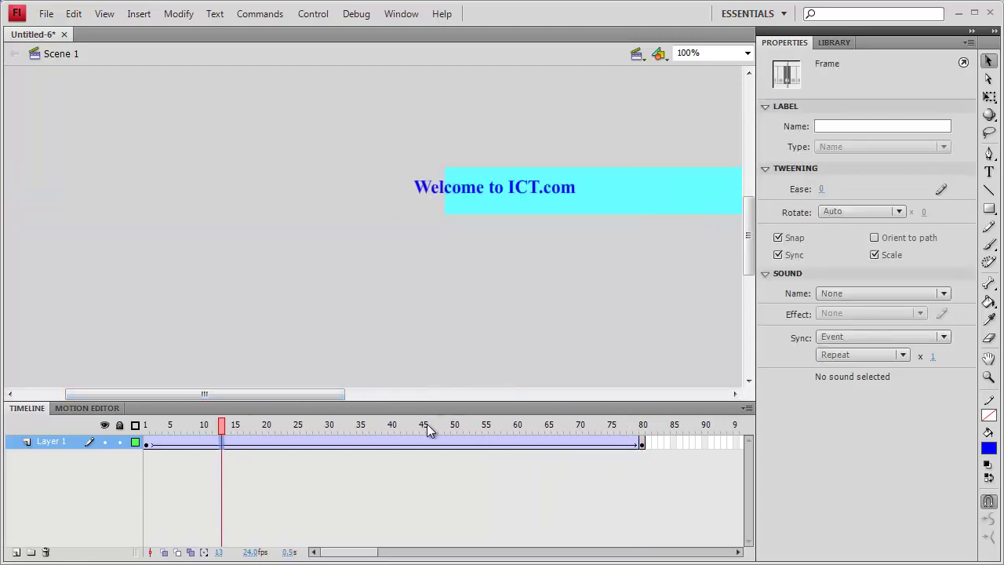
Remove frame 80 from Layer 1
right_click(641, 441)
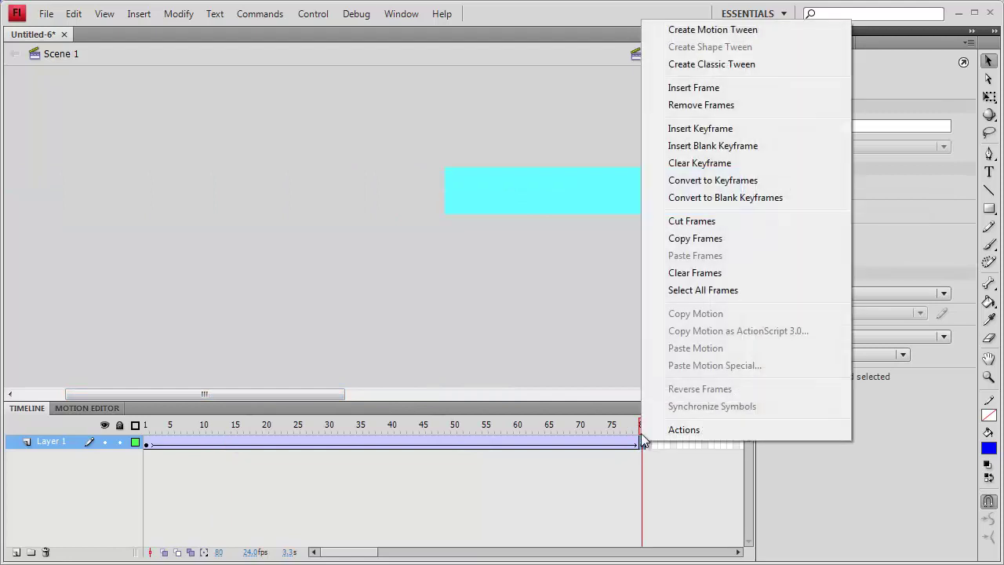
left_click(717, 106)
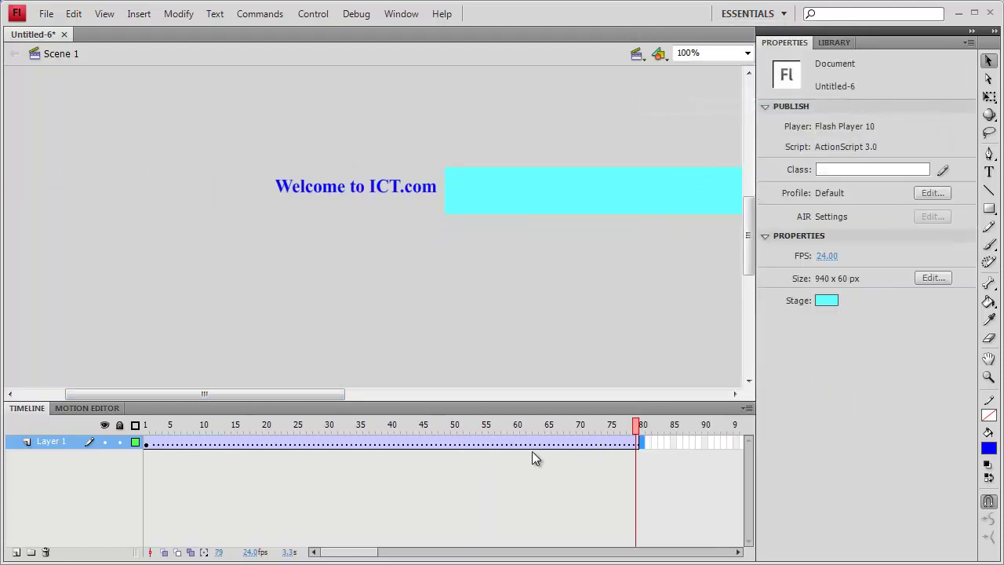
left_click(363, 443)
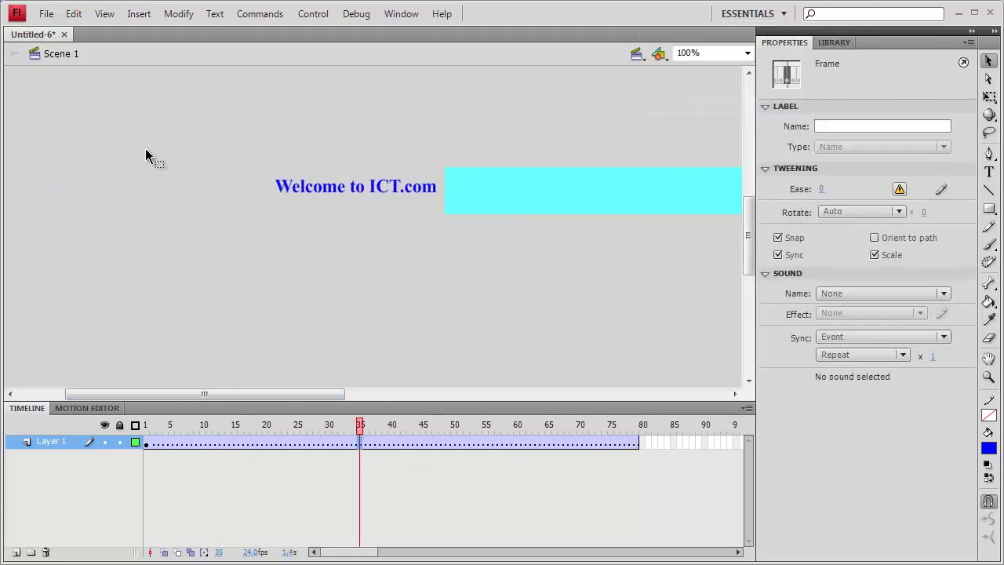
Create a new blank Flash document and bring its stage into view
left_click(44, 14)
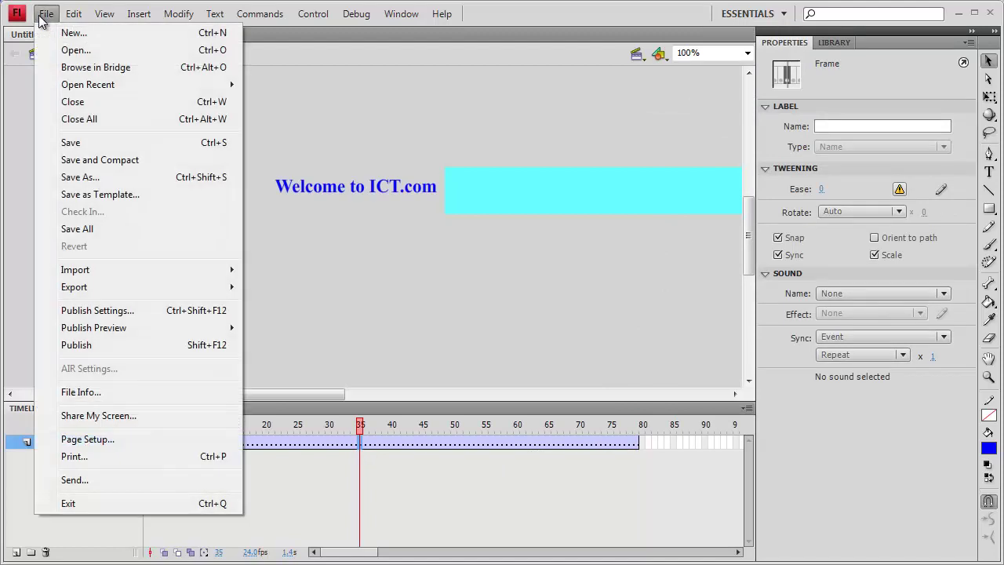
left_click(346, 329)
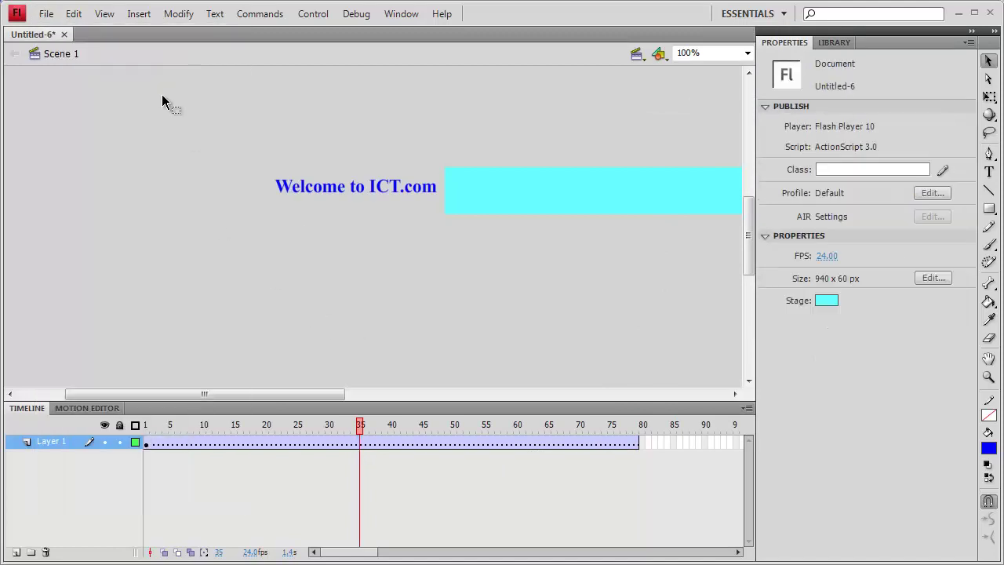
left_click(45, 14)
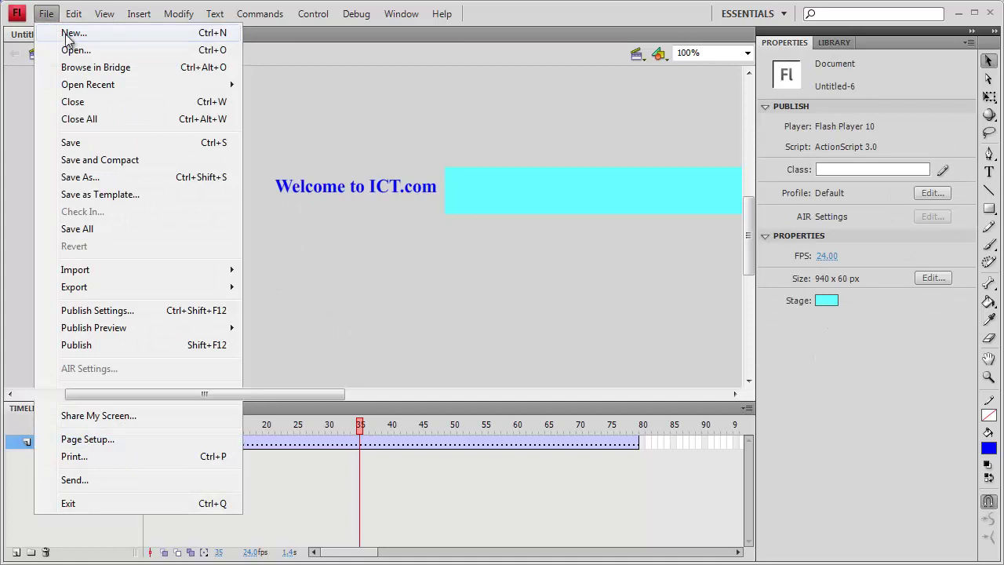
left_click(65, 32)
left_click(659, 438)
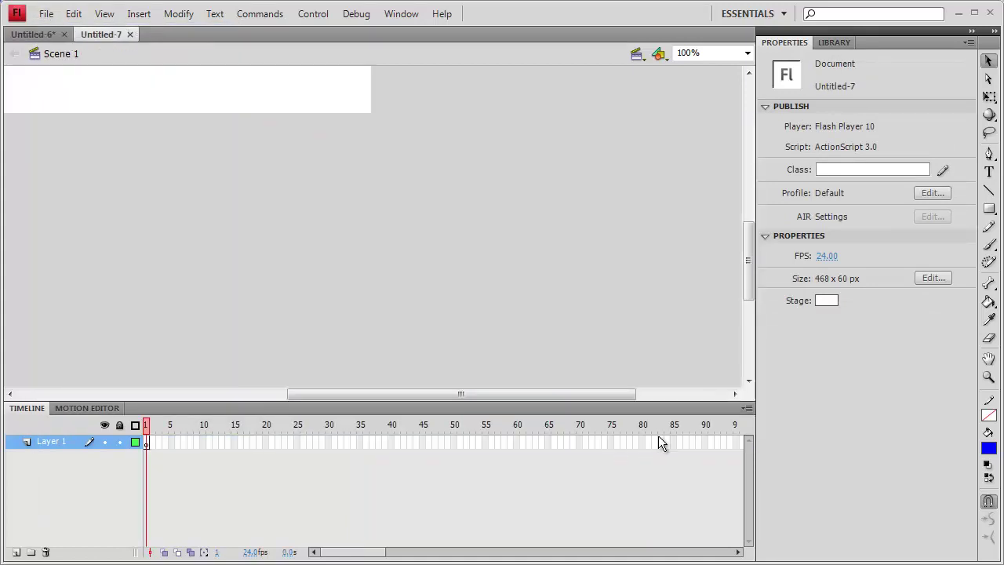
left_click_drag(378, 400, 264, 382)
left_click_drag(748, 254, 745, 234)
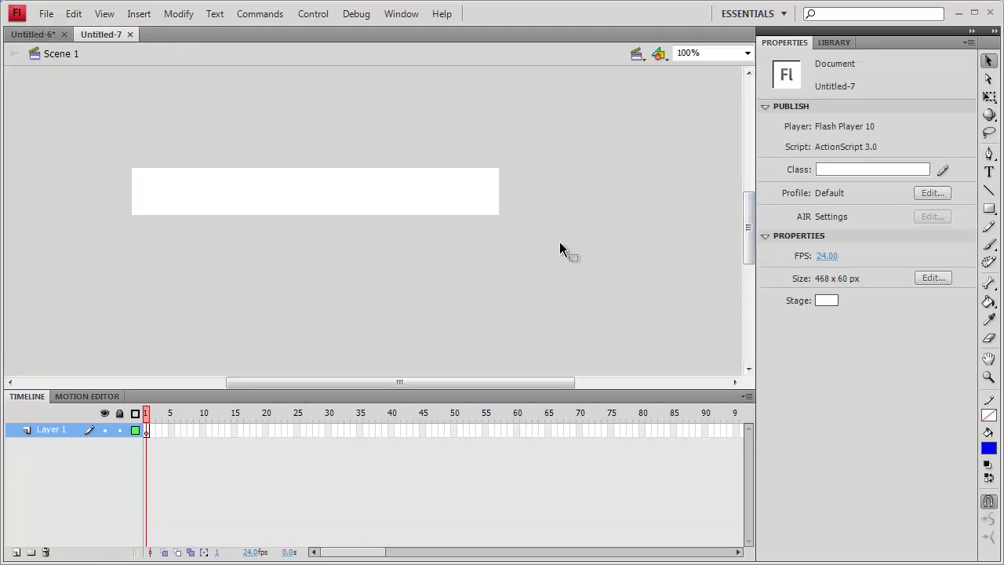
Set the new document's stage width to 940 px
left_click(931, 278)
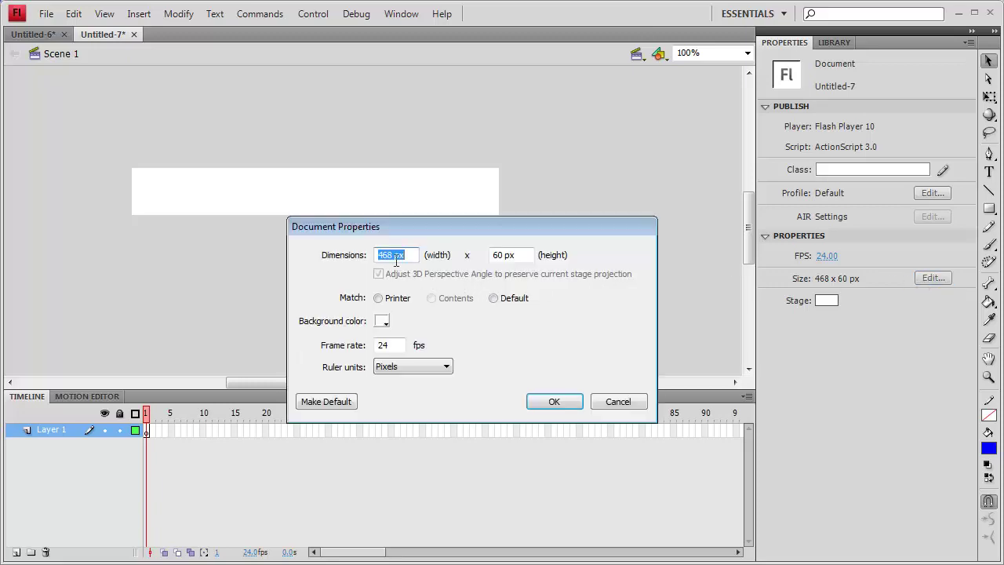
double_click(390, 254)
type("940")
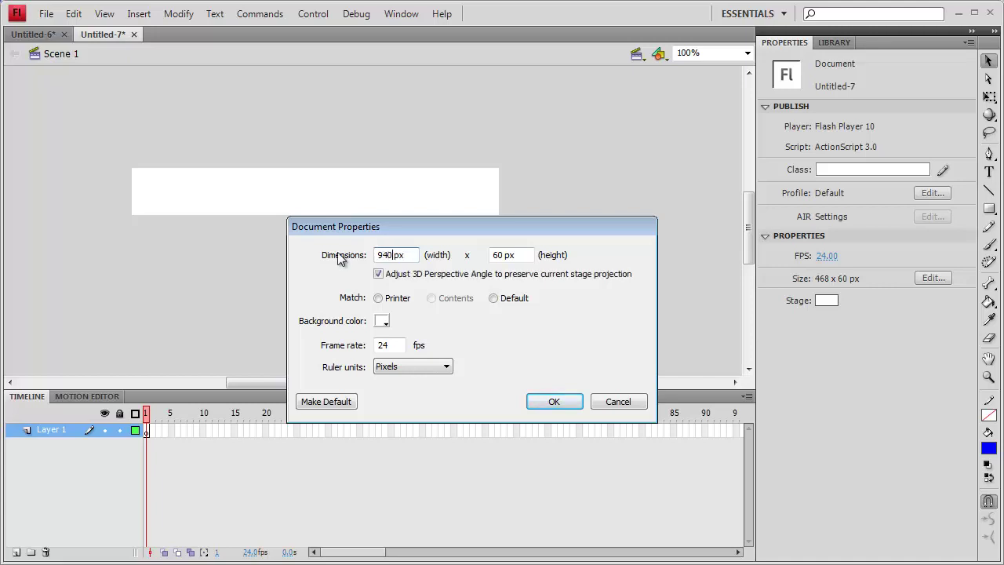
left_click(560, 400)
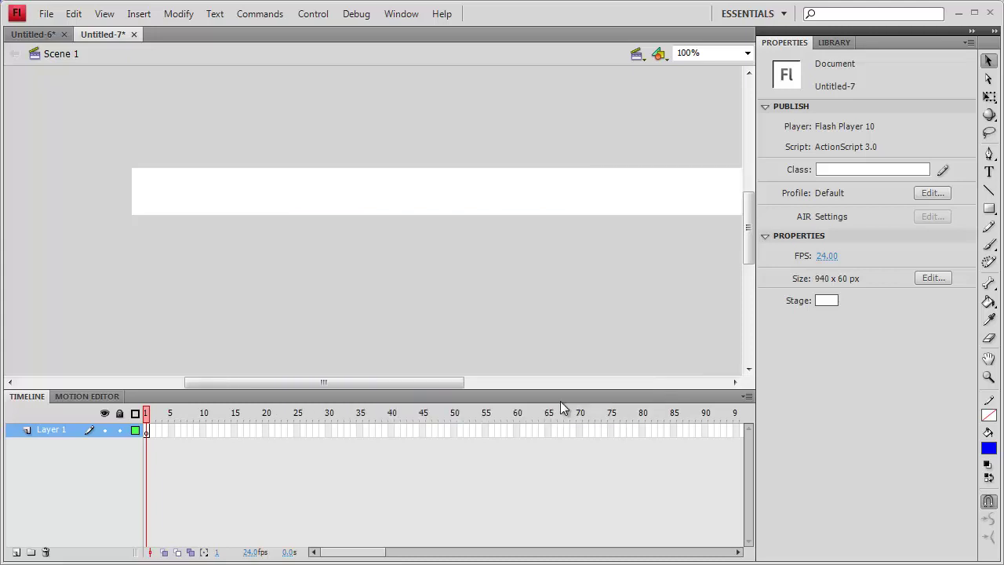
mouse_move(436, 385)
left_mouse_down()
mouse_move(495, 376)
mouse_move(444, 392)
mouse_move(452, 390)
left_mouse_up()
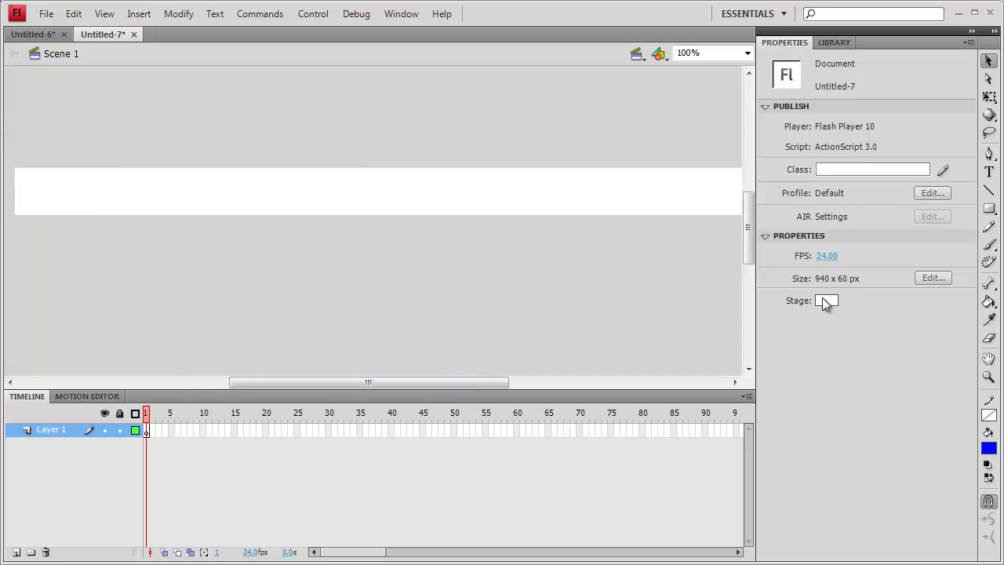
Set the stage background colour to light cyan #65FFFF, trying violet before settling on it
left_click(825, 301)
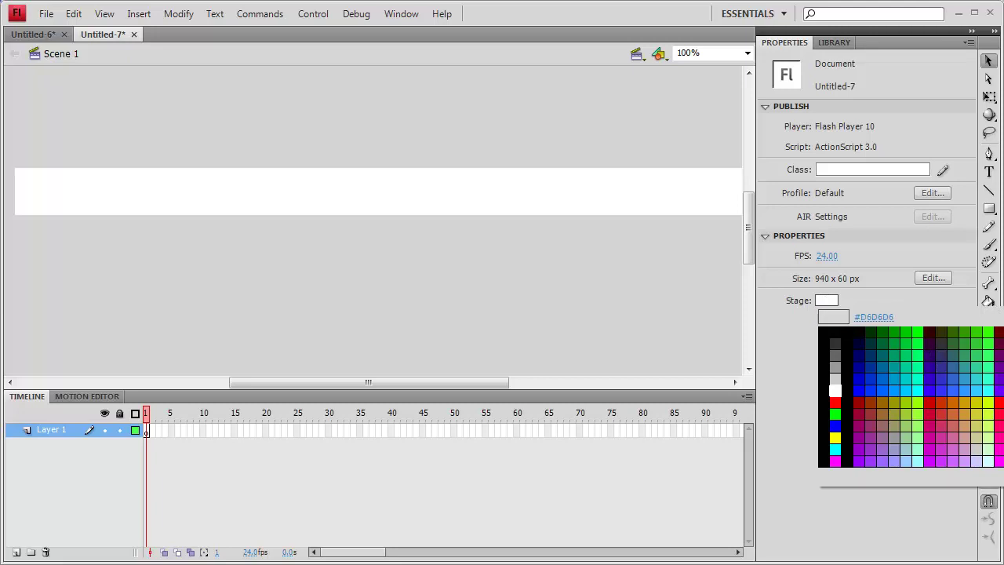
left_click(992, 391)
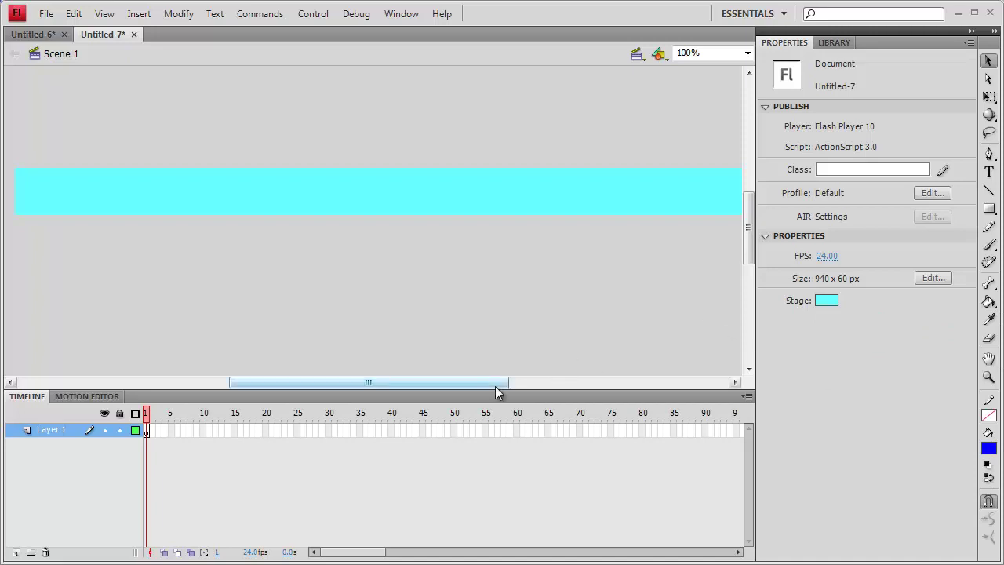
left_click(826, 300)
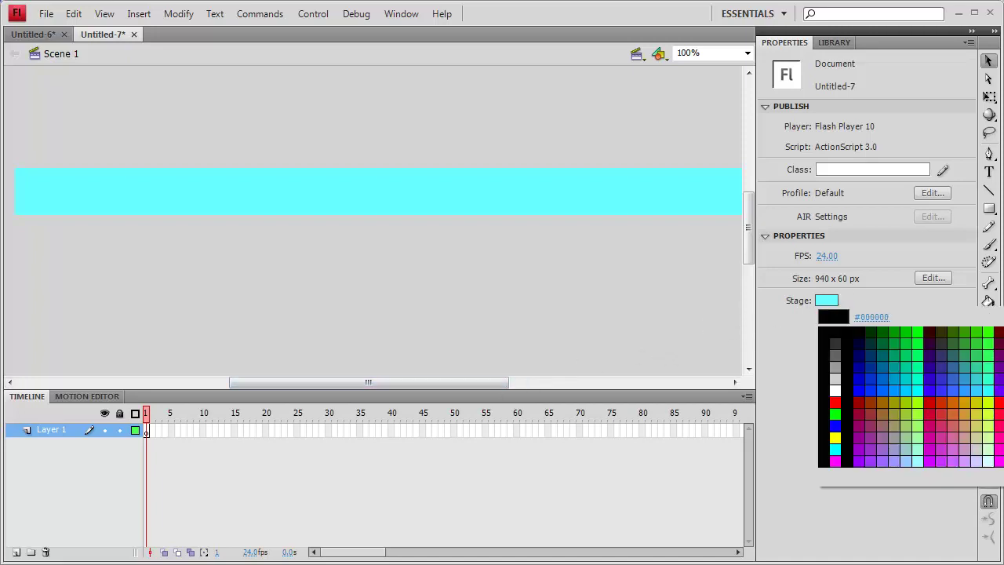
left_click(959, 391)
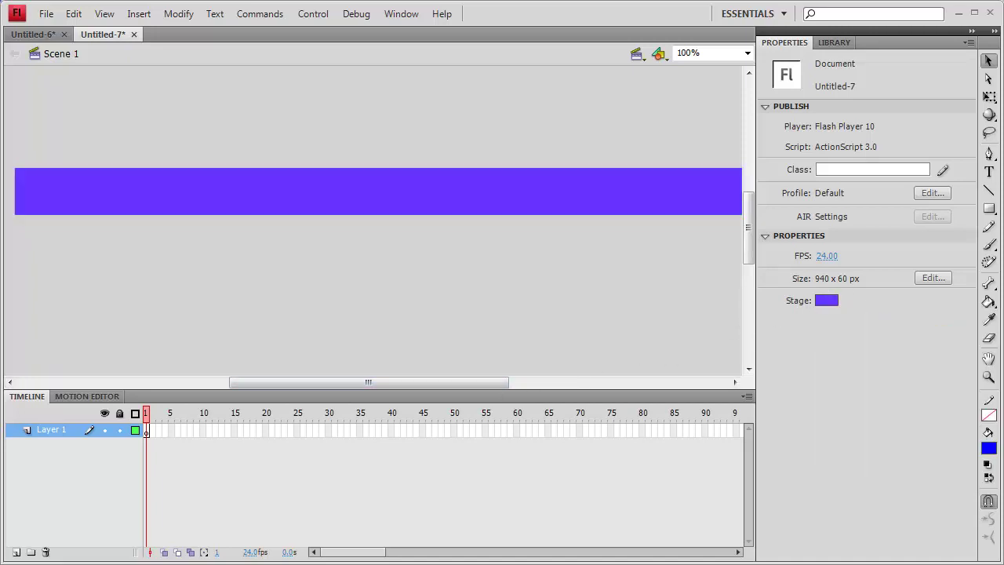
left_click(827, 301)
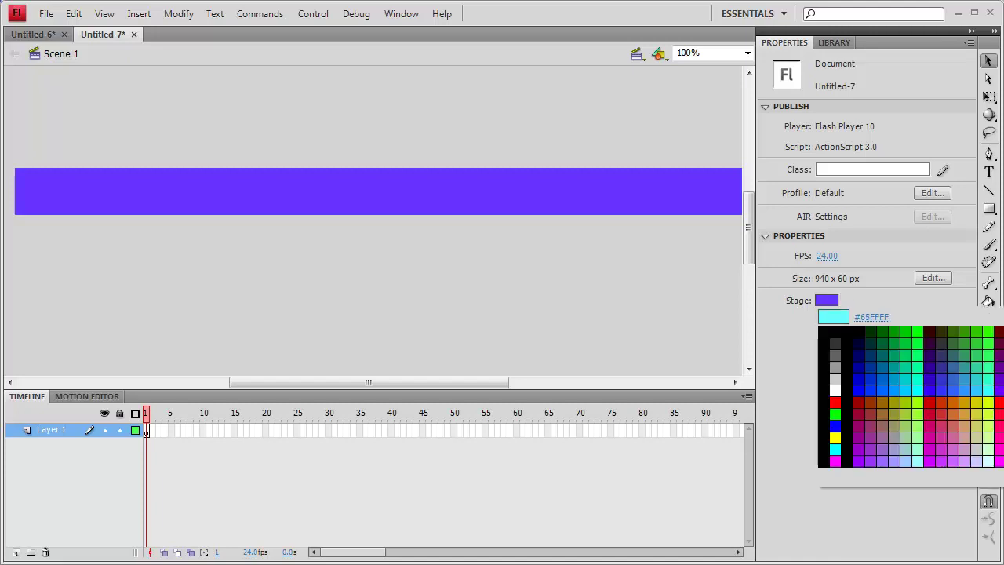
left_click(988, 390)
left_click_drag(379, 384, 350, 394)
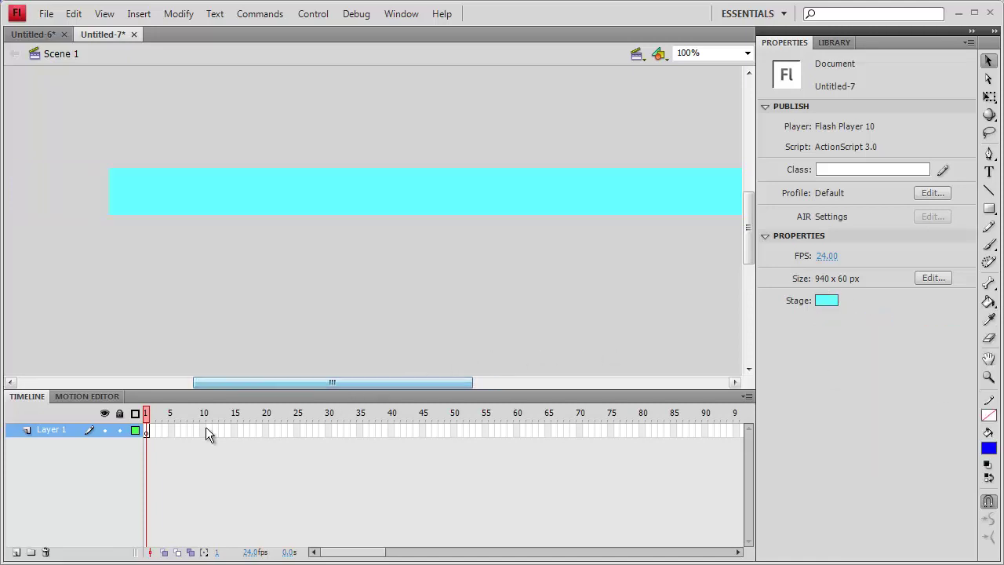
Add the static text "Welcome to ICT.com" in frame 1 of Layer 1, starting just outside the stage's left edge
left_click(147, 431)
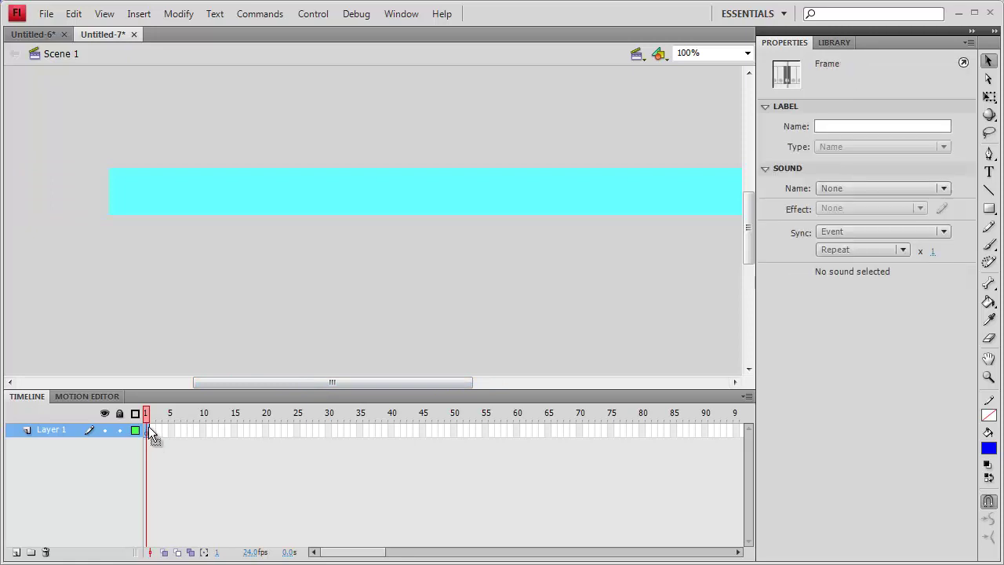
left_click(988, 172)
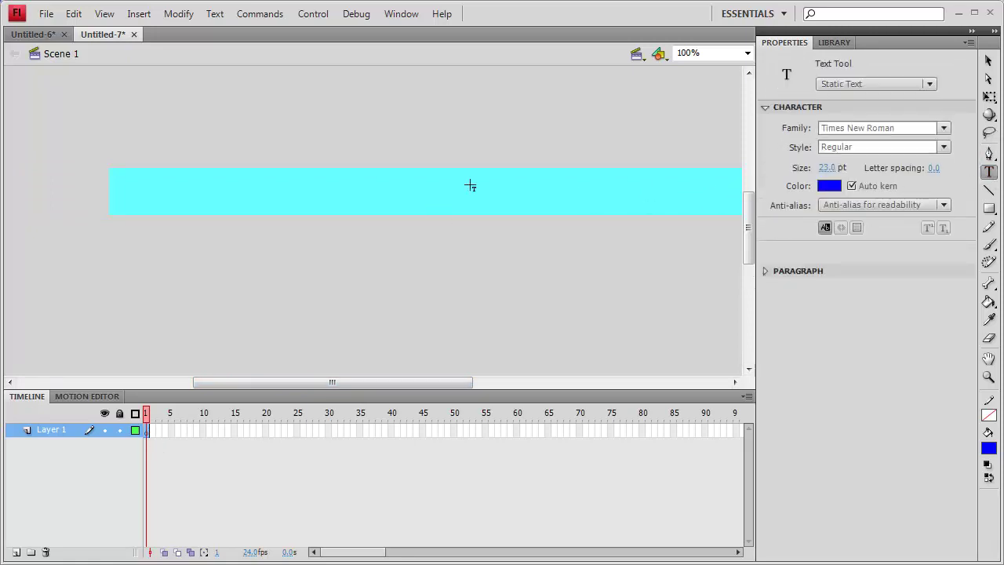
left_click(28, 187)
type("We")
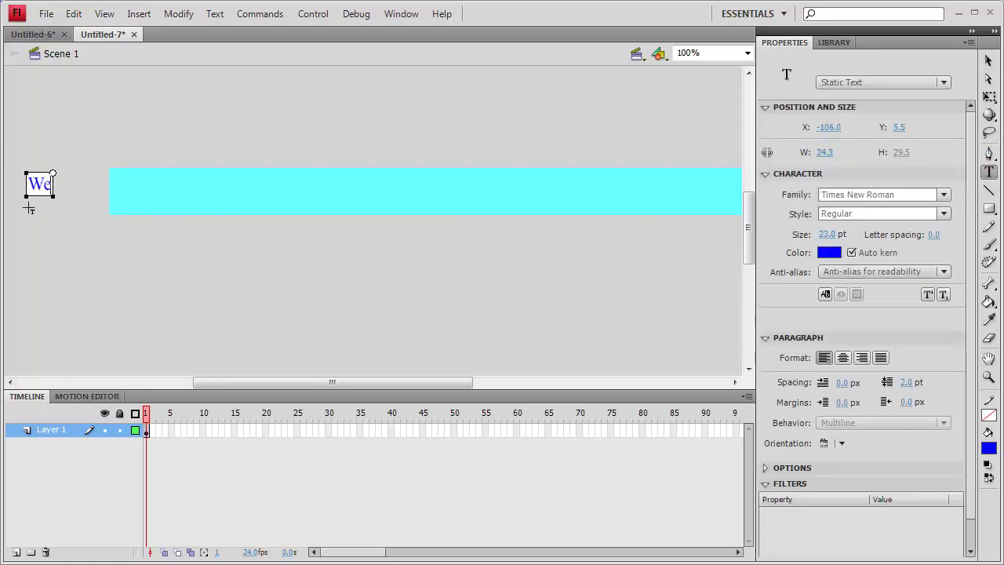
type("lciome")
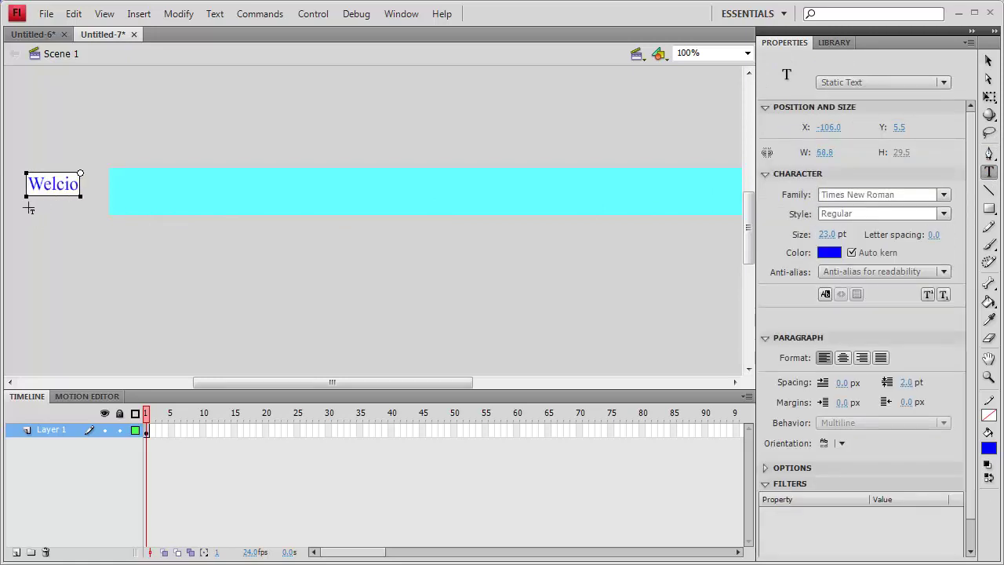
key("BackSpace")
key("BackSpace")
key("BackSpace")
key("BackSpace")
type("ome t")
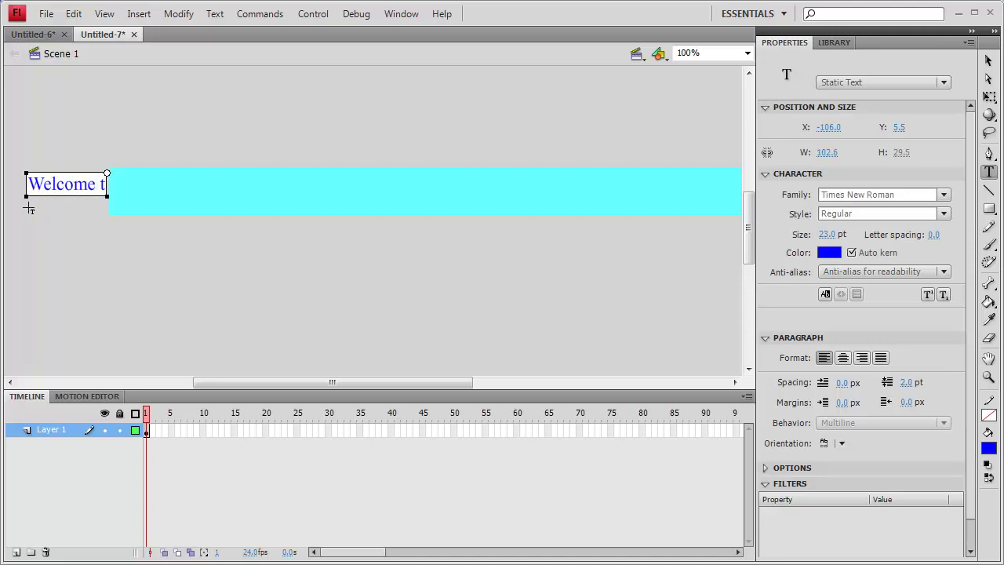
type("o IC")
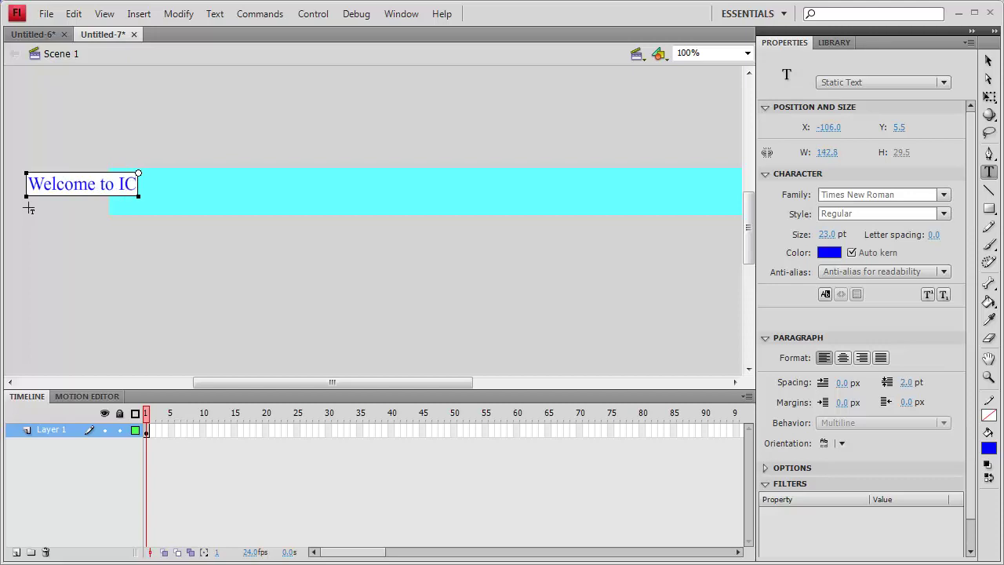
type("T.com")
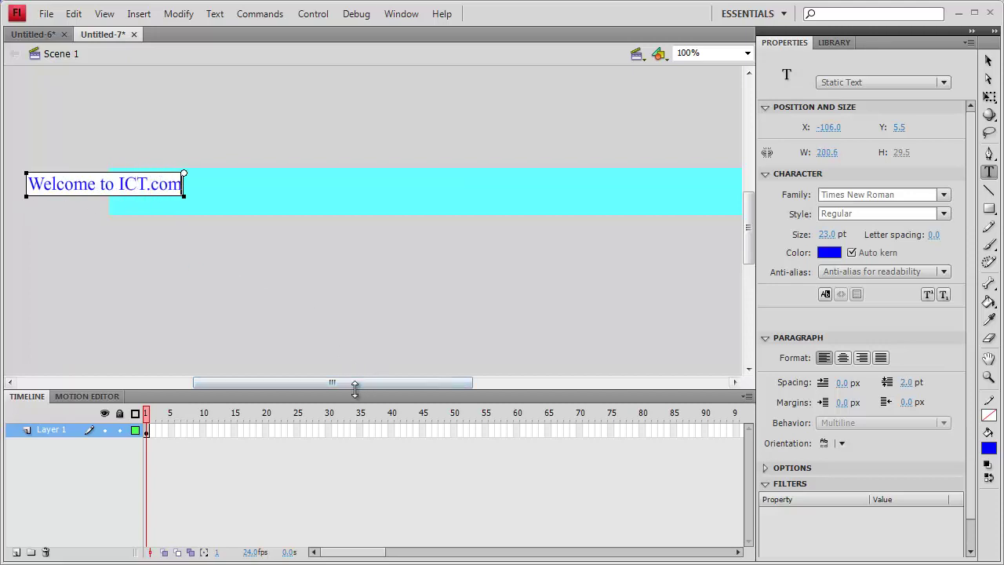
Move the "Welcome to ICT.com" text completely off the banner's left side, to about X -215
left_click_drag(355, 383, 323, 383)
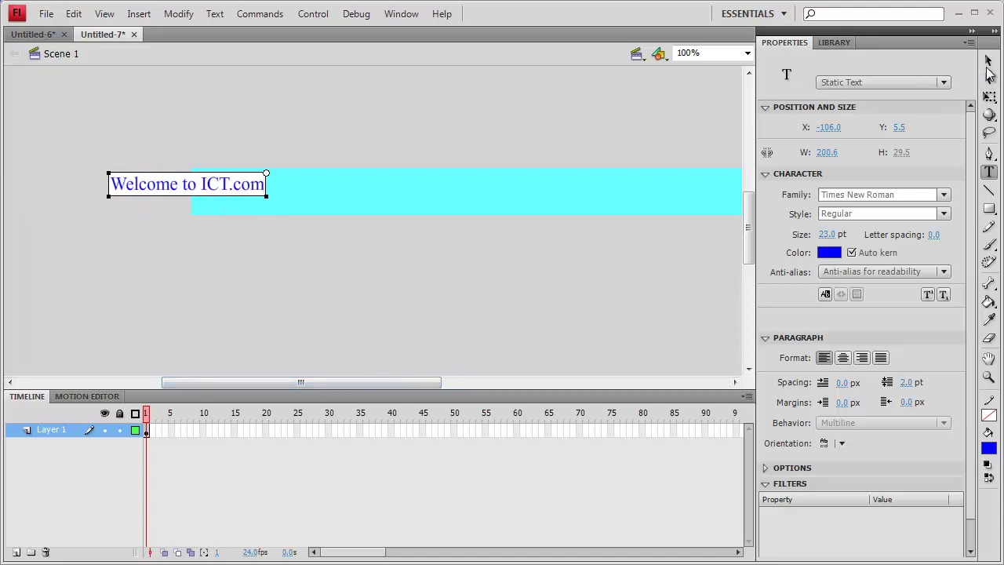
left_click(988, 63)
left_click_drag(213, 191, 119, 190)
mouse_move(271, 386)
left_mouse_down()
mouse_move(315, 390)
mouse_move(274, 386)
mouse_move(289, 384)
left_mouse_up()
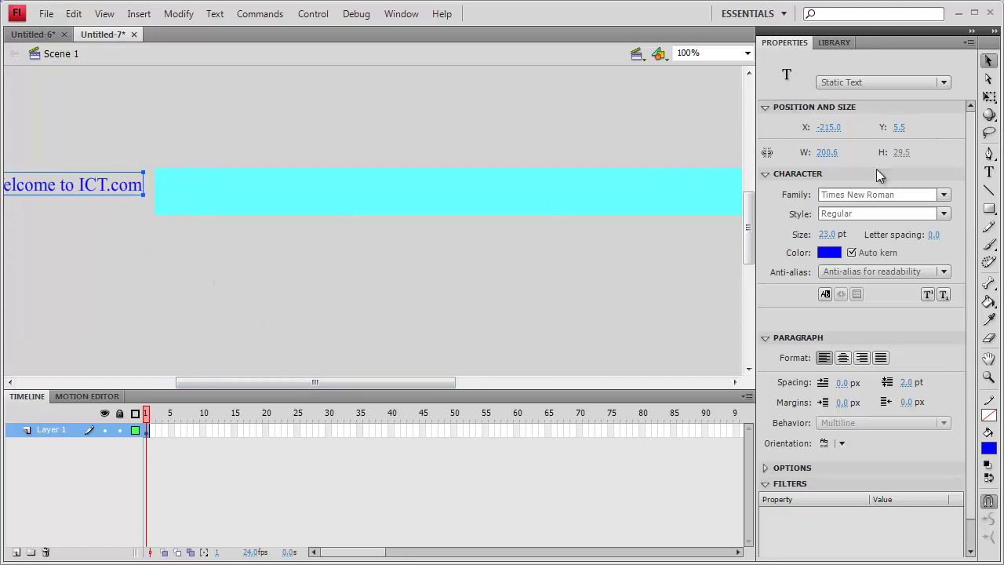
left_click(988, 174)
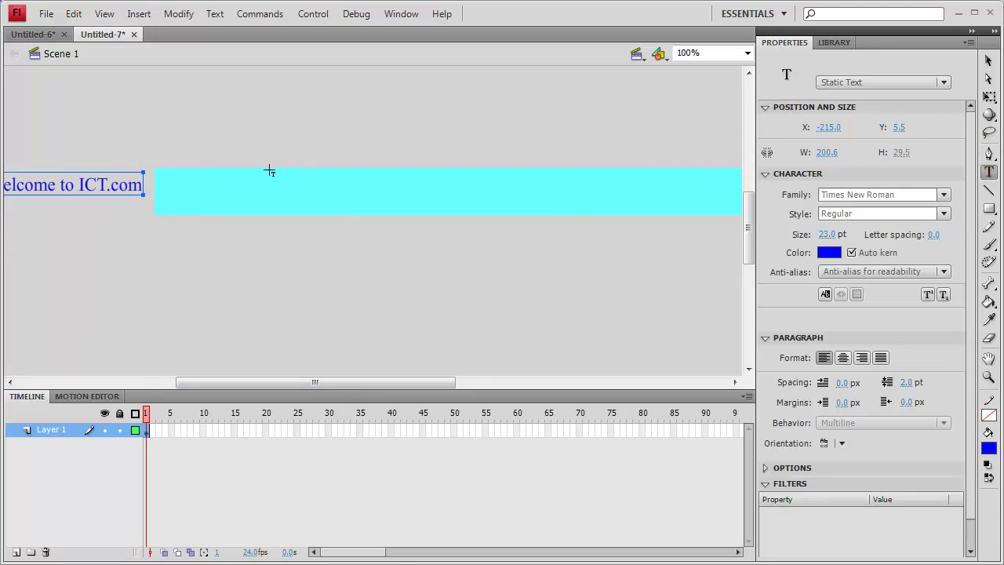
key("ctrl+a")
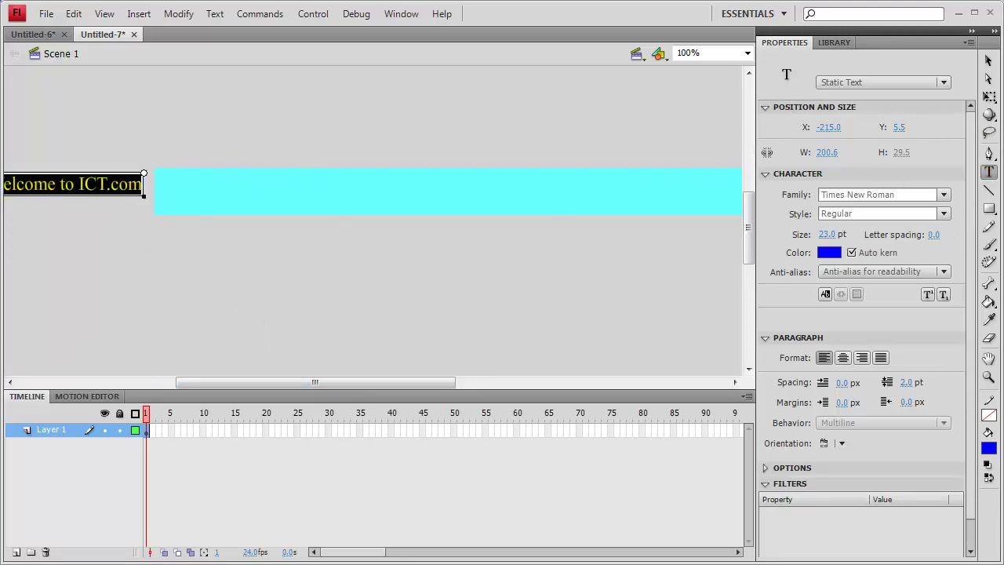
left_click(211, 17)
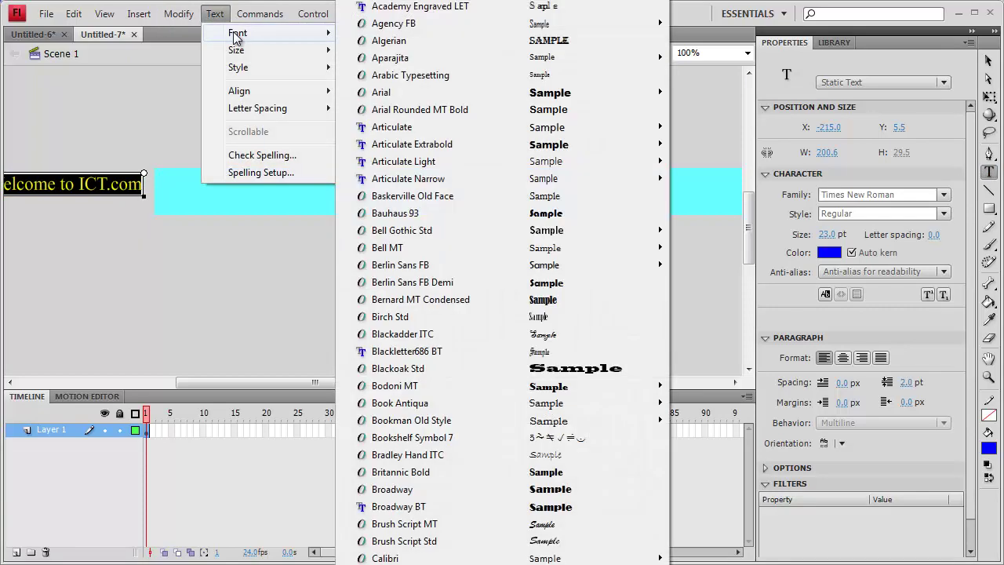
left_click(154, 117)
Insert a keyframe at frame 80 of Layer 1 and create a classic tween between frames 1 and 80
mouse_move(228, 387)
left_mouse_down()
mouse_move(197, 381)
mouse_move(223, 382)
left_mouse_up()
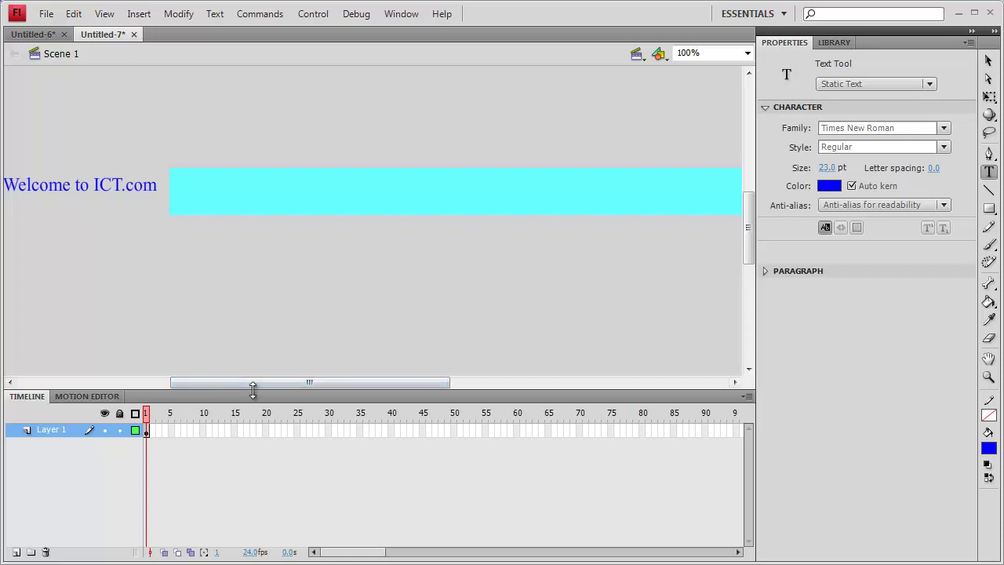
left_click(648, 430)
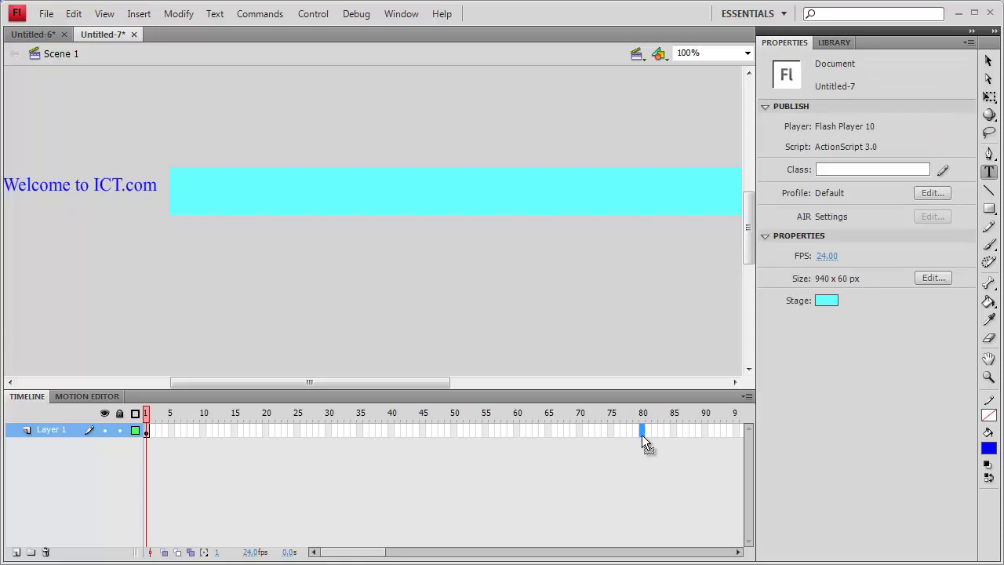
key("F5")
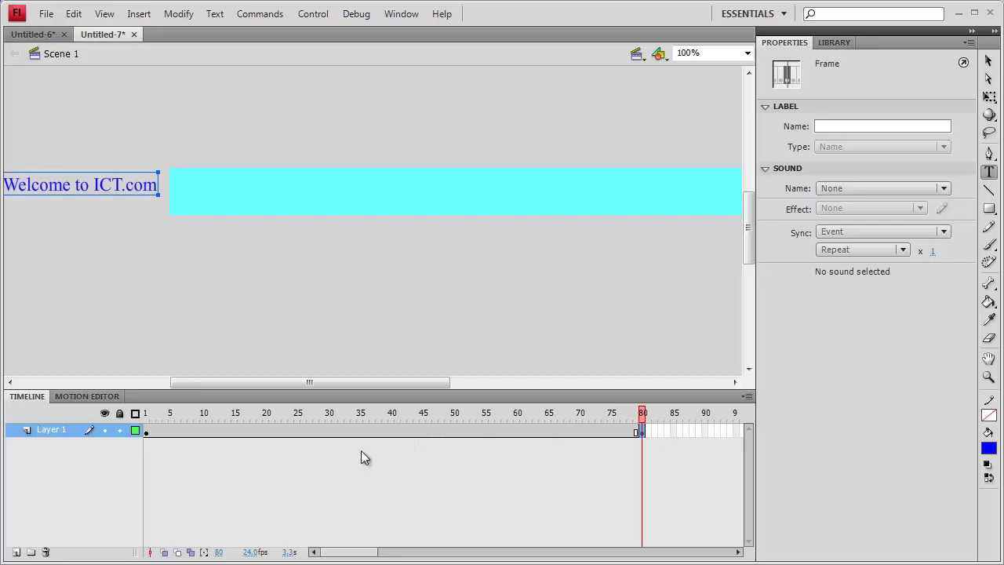
left_click(397, 429)
right_click(397, 429)
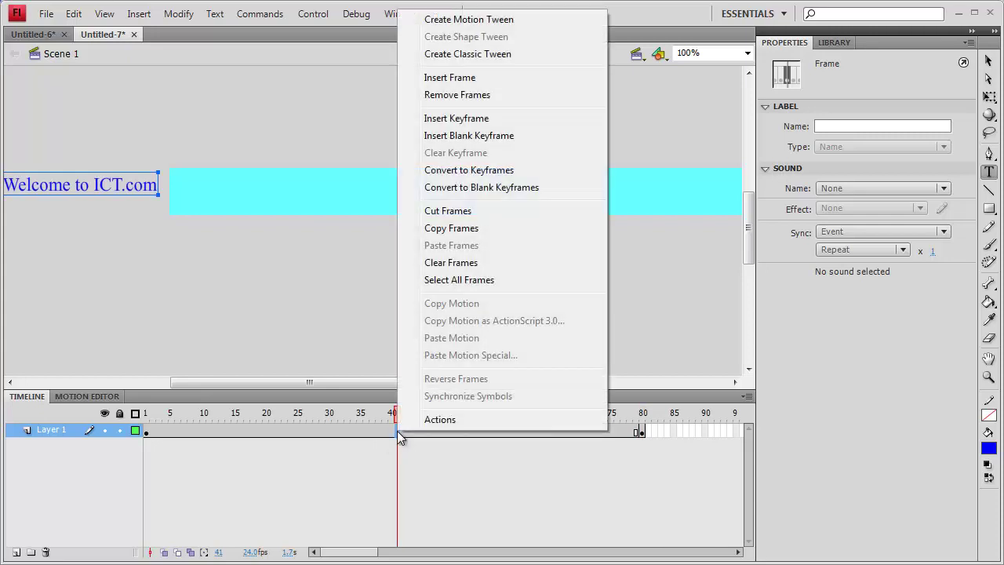
left_click(483, 55)
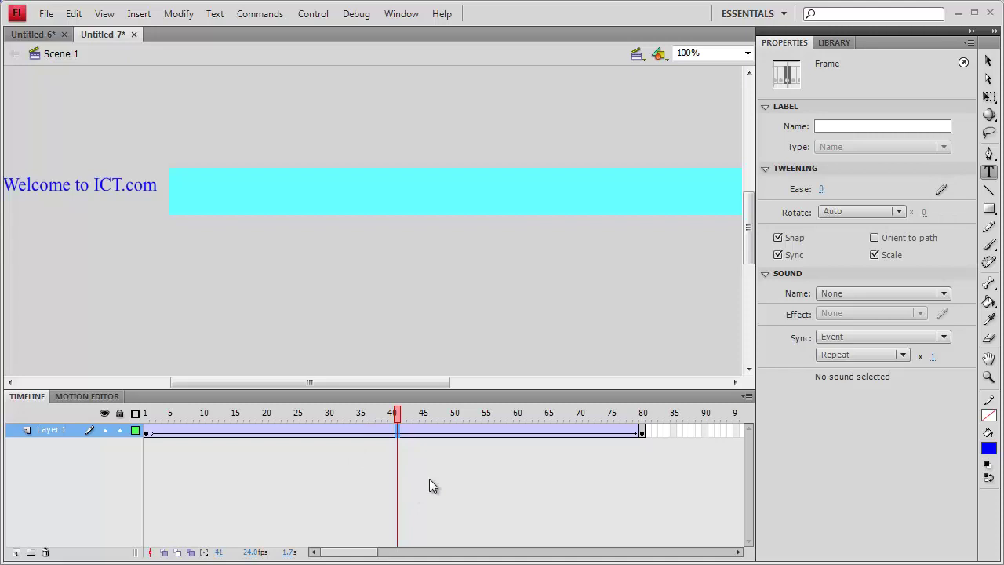
In frame 80, move the "Welcome to ICT.com" text just past the banner's right end, to about X 1045, Y 41
left_click(643, 432)
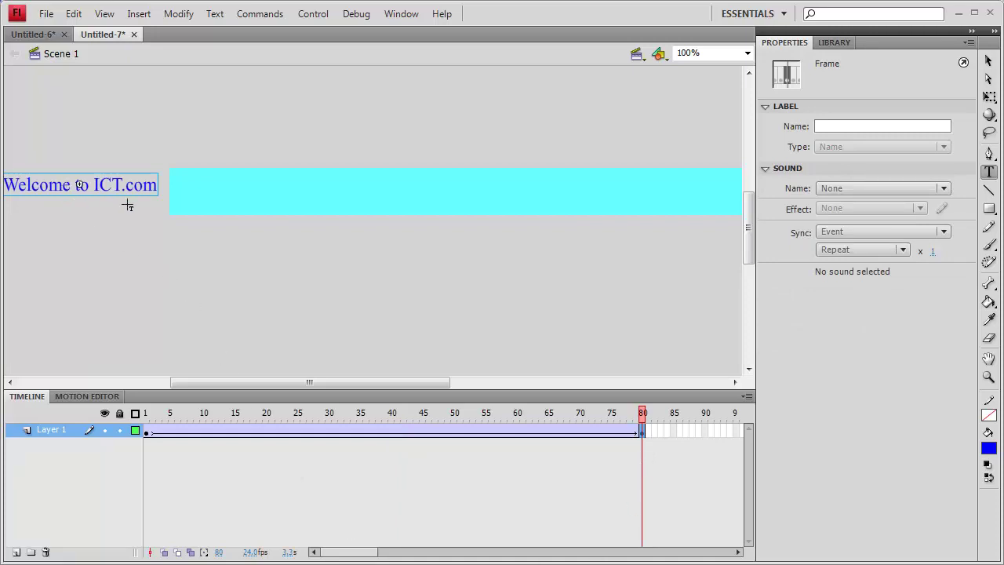
mouse_move(360, 551)
left_mouse_down()
mouse_move(419, 557)
mouse_move(356, 549)
left_mouse_up()
left_click(373, 384)
left_click_drag(405, 385, 447, 384)
left_click(989, 62)
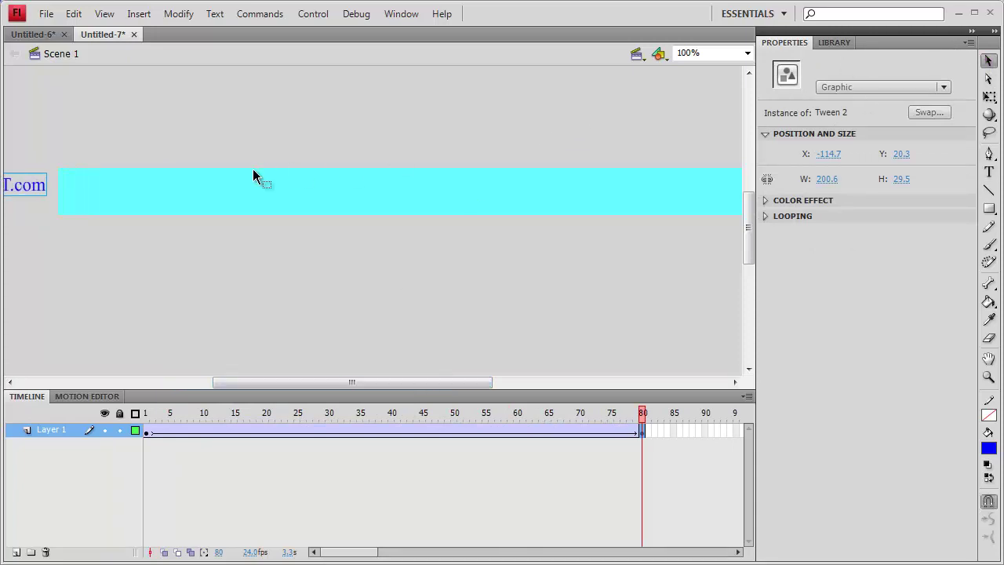
left_click_drag(45, 196, 731, 221)
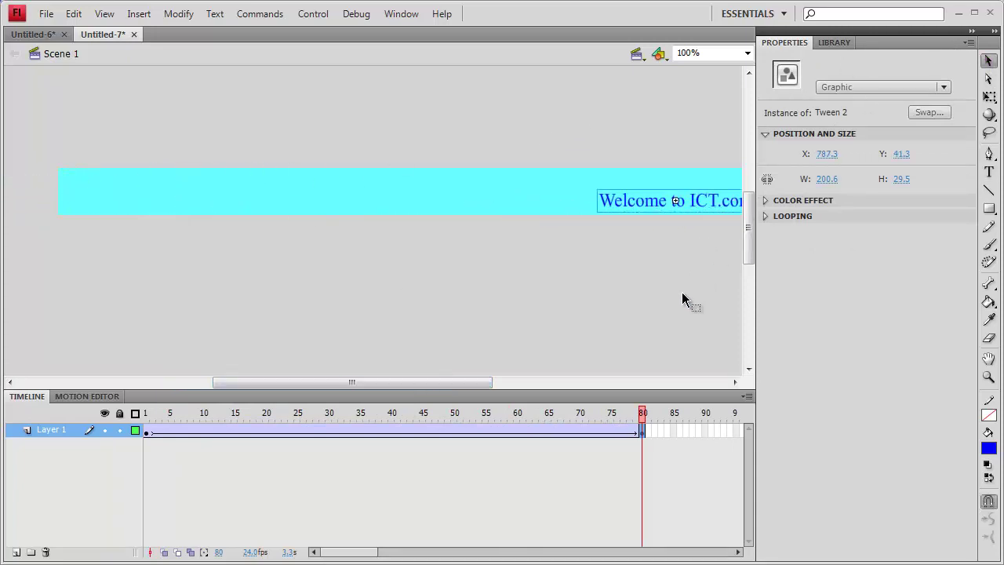
left_click_drag(463, 383, 582, 382)
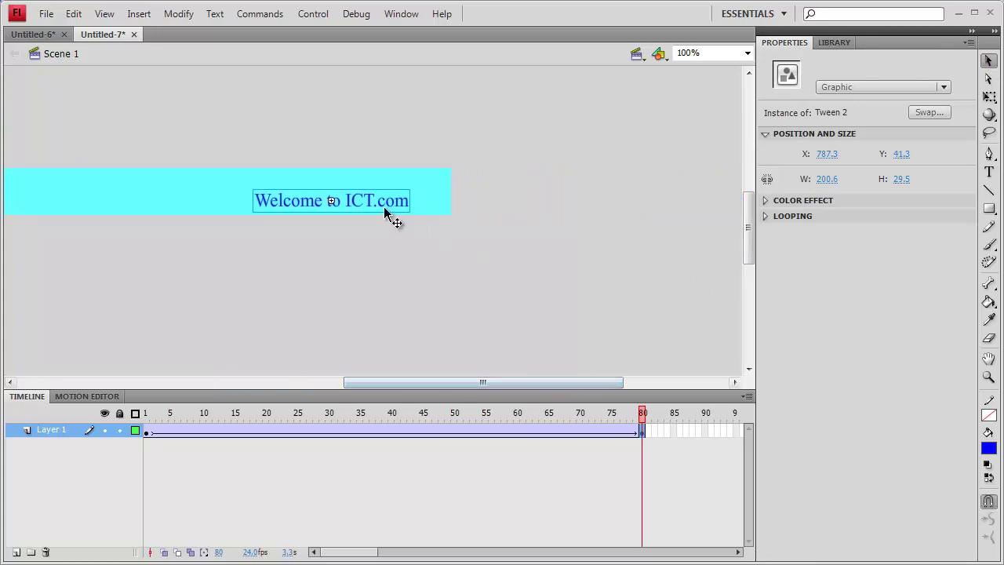
left_click_drag(384, 206, 585, 202)
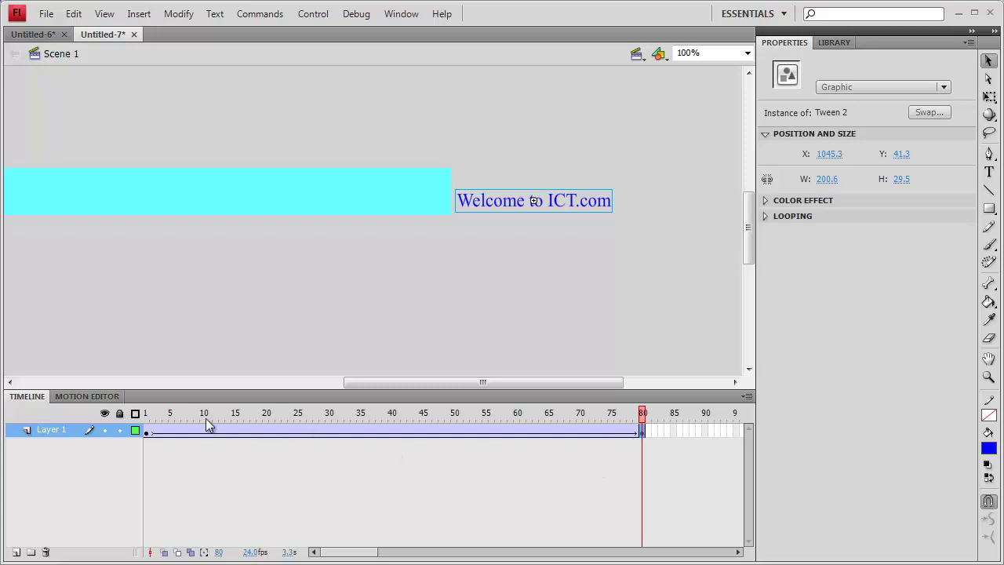
Compare the text in frames 1 and 80, and try placing the frame 80 text above the banner at about X 793, Y -52
left_click(146, 430)
left_click_drag(379, 389, 222, 380)
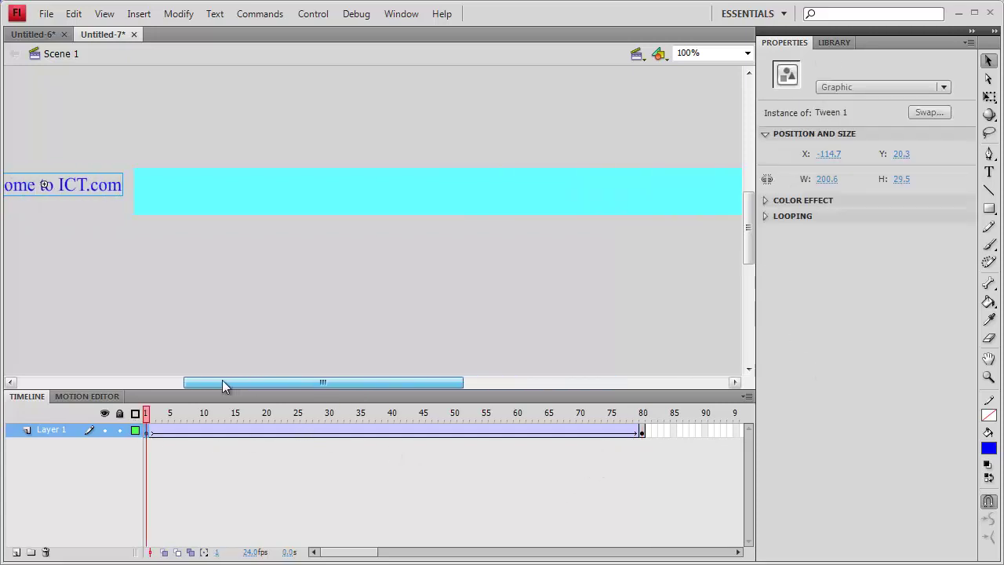
left_click(644, 431)
left_click_drag(383, 382, 546, 382)
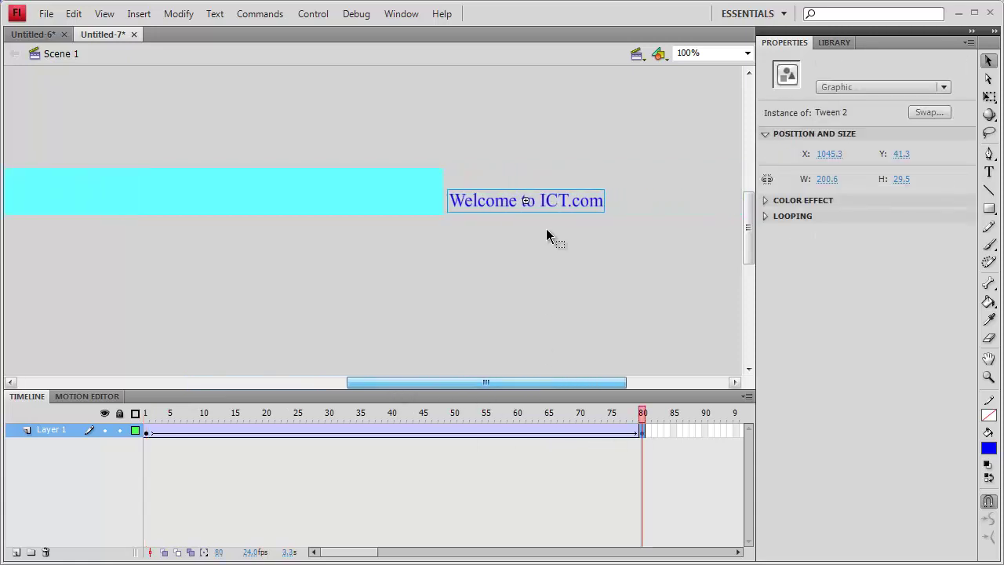
left_click_drag(560, 198, 326, 128)
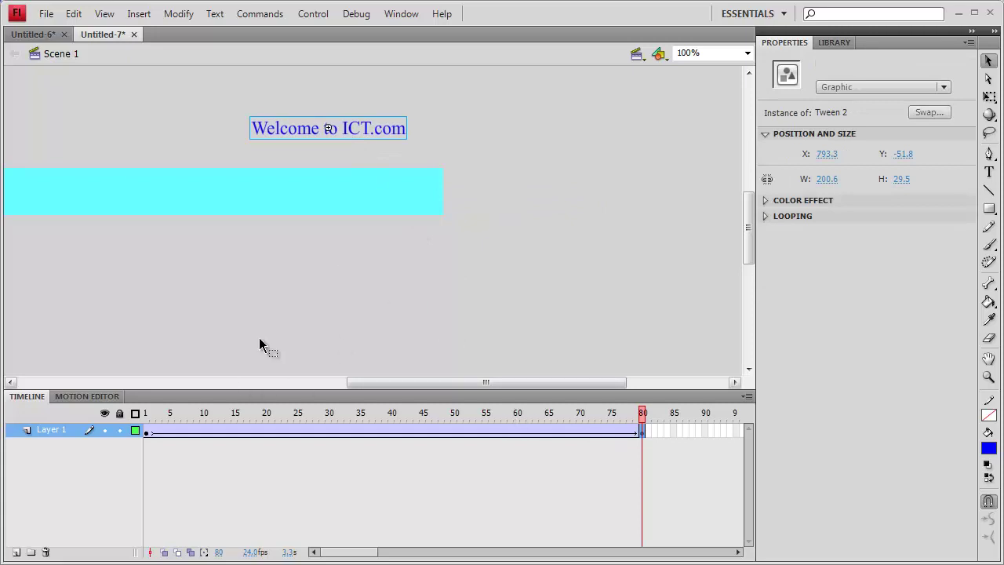
In frame 79, move the text off the banner's right end to about X 1048, Y 31
left_click(139, 431)
left_click(149, 435)
left_click_drag(486, 385, 527, 345)
left_click(642, 432)
left_click(640, 434)
left_click_drag(219, 128, 427, 190)
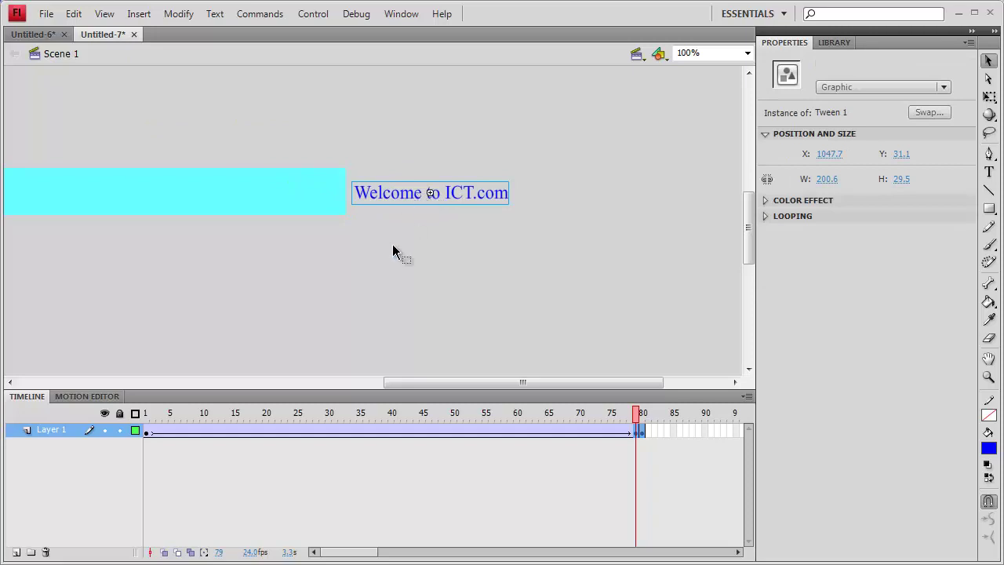
Play the animation, and move the stray frame 80 text from above the banner to beyond its right end
left_click_drag(441, 382, 366, 382)
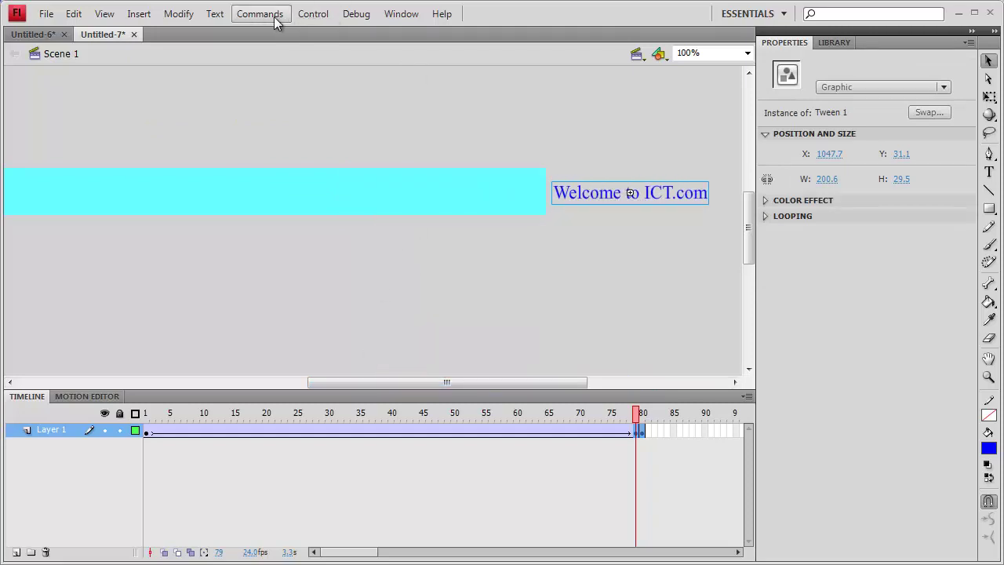
left_click(307, 13)
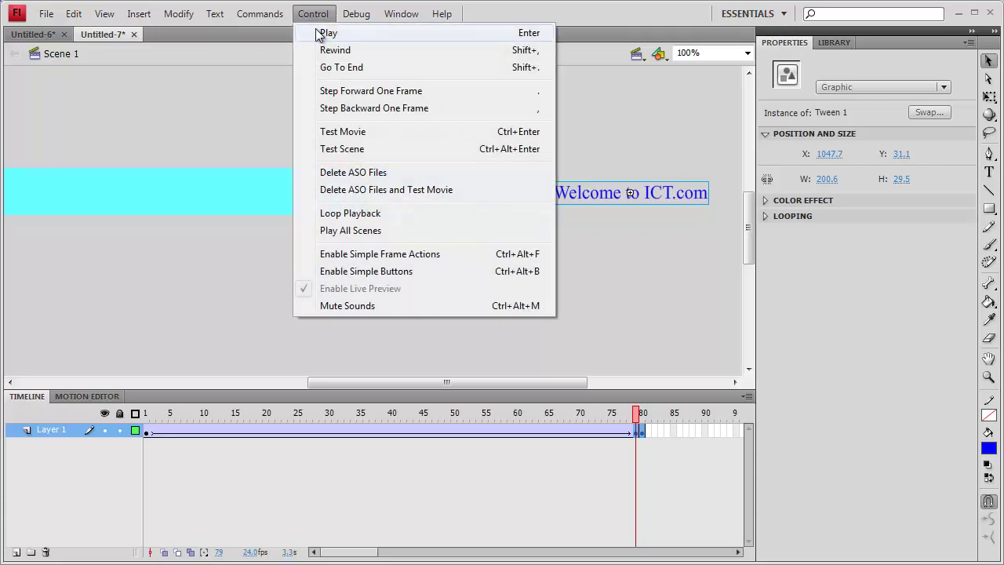
left_click(316, 28)
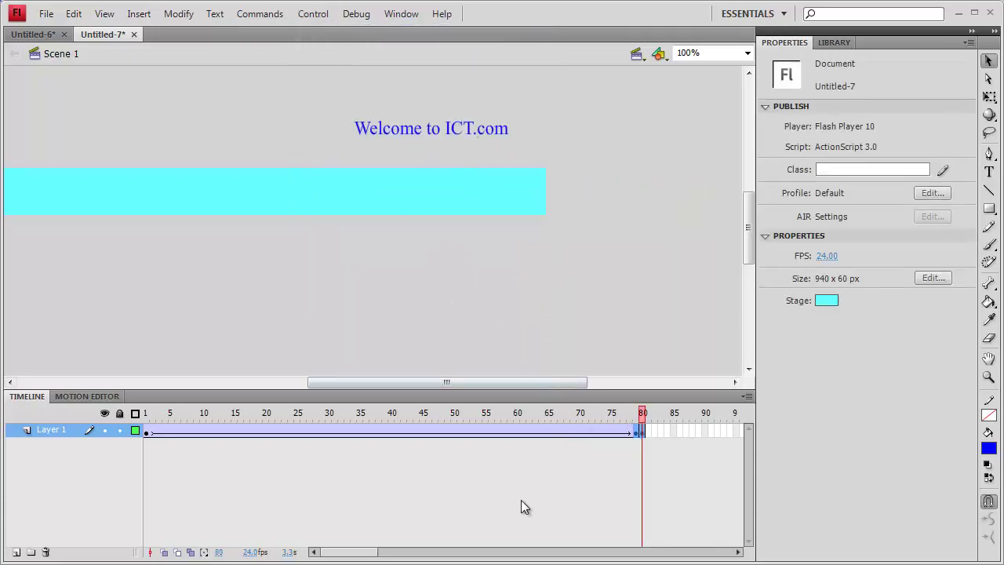
left_click_drag(405, 130, 605, 203)
Play the animation from frame 1 twice, examining how the text travels across the whole banner
left_click_drag(550, 382, 260, 382)
left_click(145, 434)
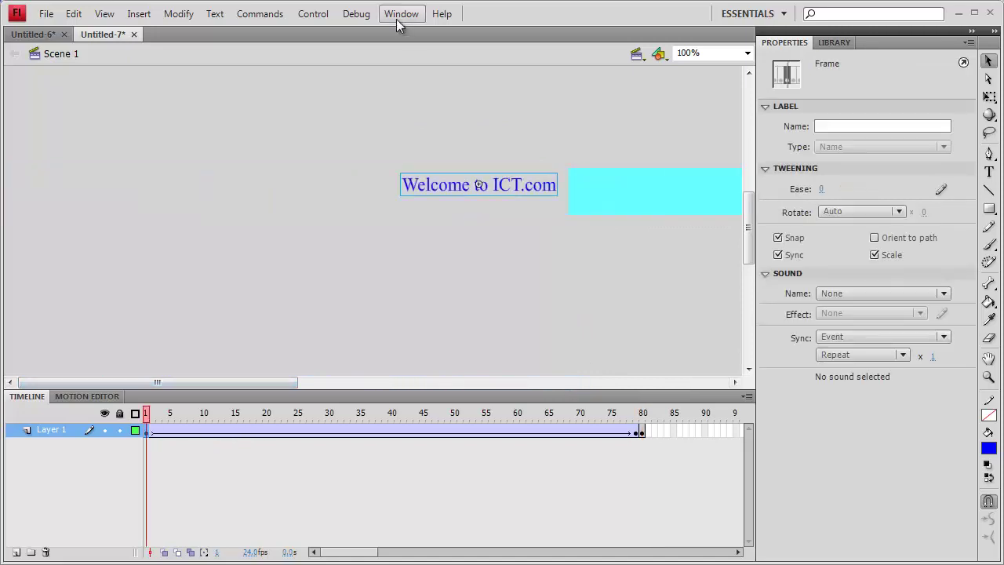
left_click(317, 16)
left_click(319, 36)
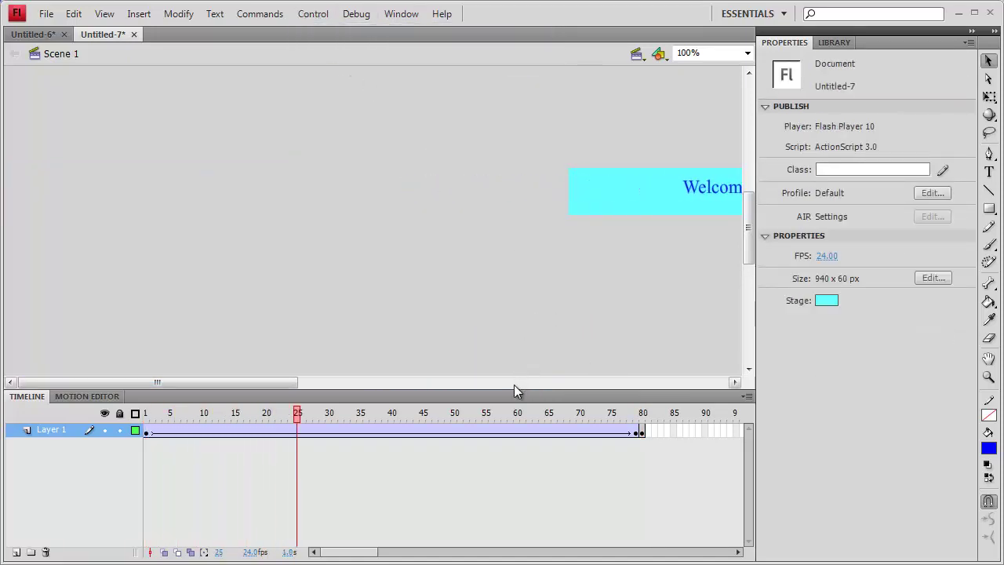
left_click_drag(249, 382, 463, 385)
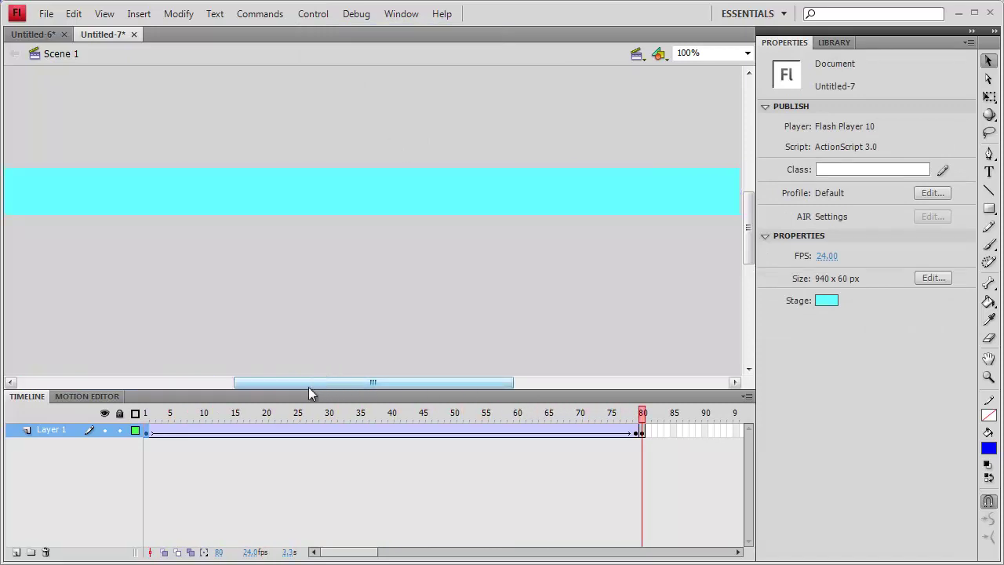
left_click(149, 431)
left_click(315, 14)
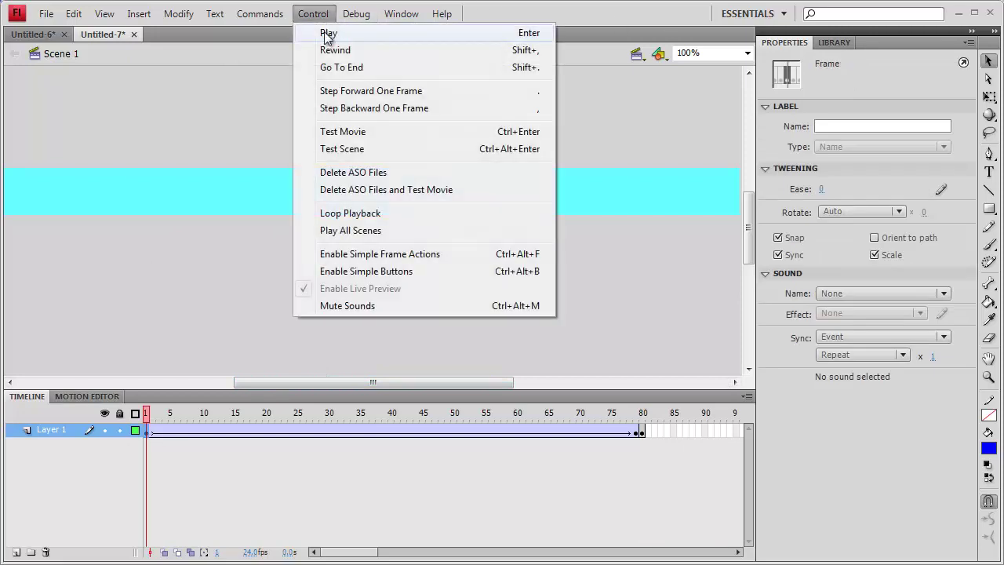
left_click(327, 33)
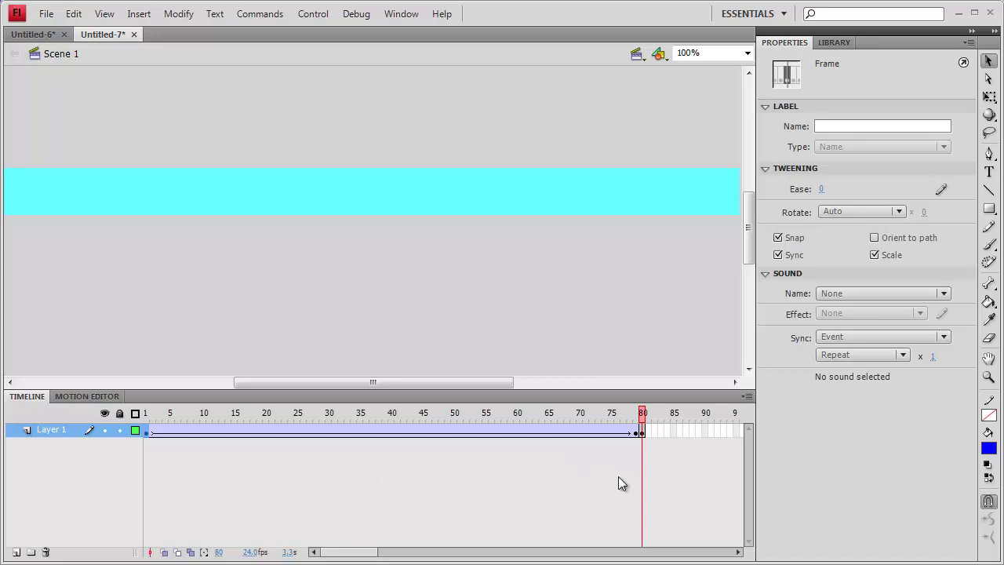
left_click(557, 514)
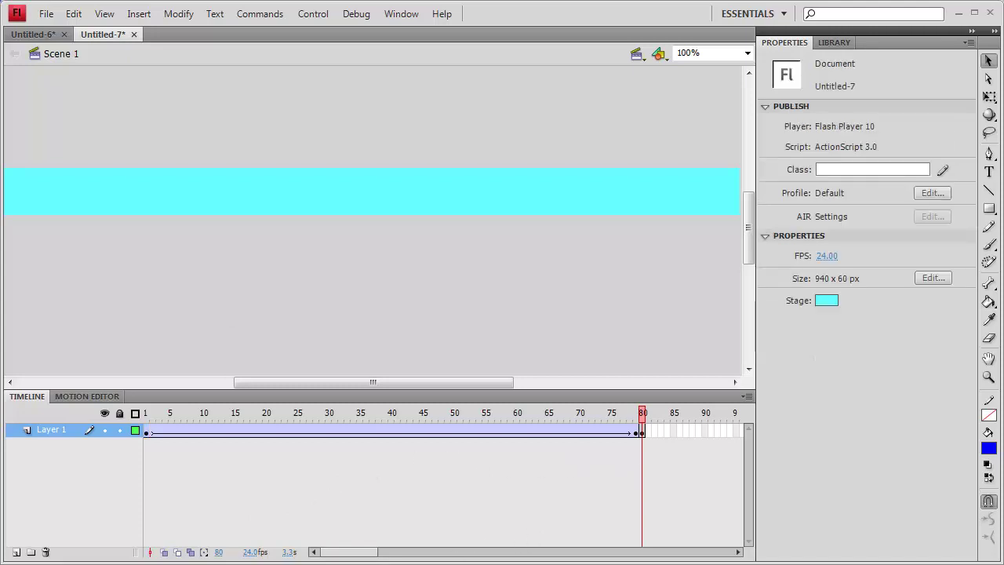
Lengthen the animation by moving the frame 80 keyframe of Layer 1 to frame 120
left_click_drag(359, 555, 405, 545)
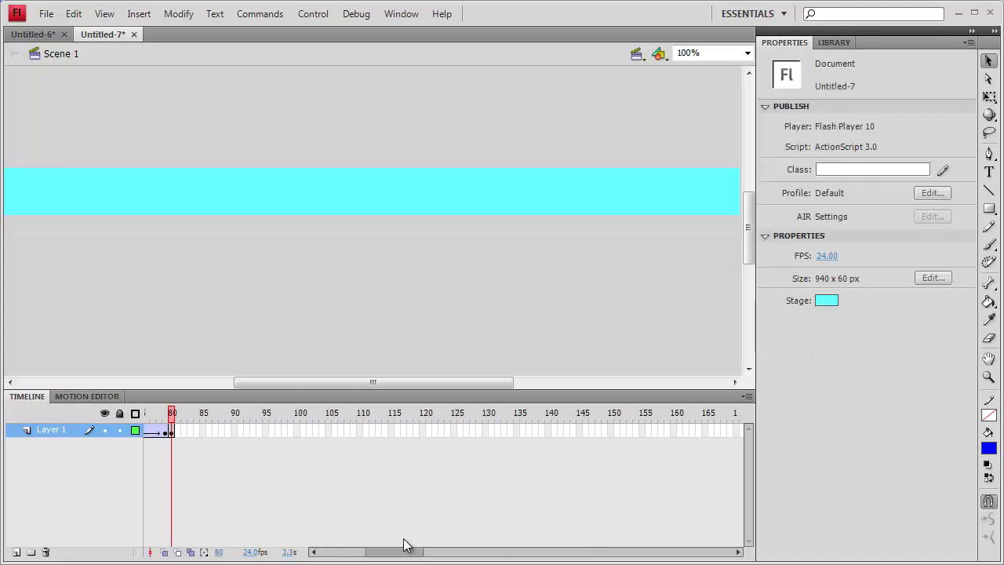
left_click(172, 434)
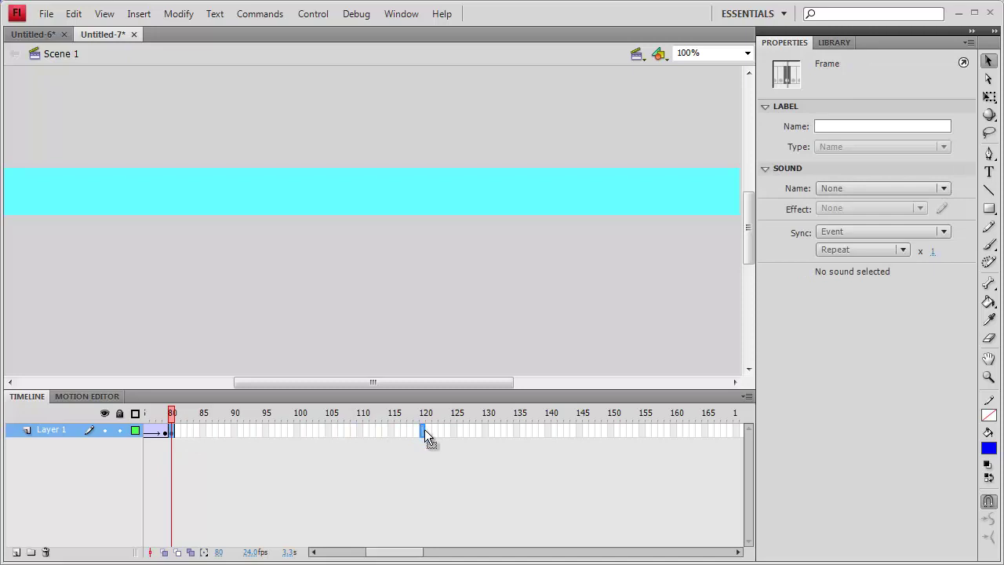
key("F6")
Play the lengthened animation from frame 1 through frame 120 to check the text's movement
left_click_drag(395, 552, 139, 529)
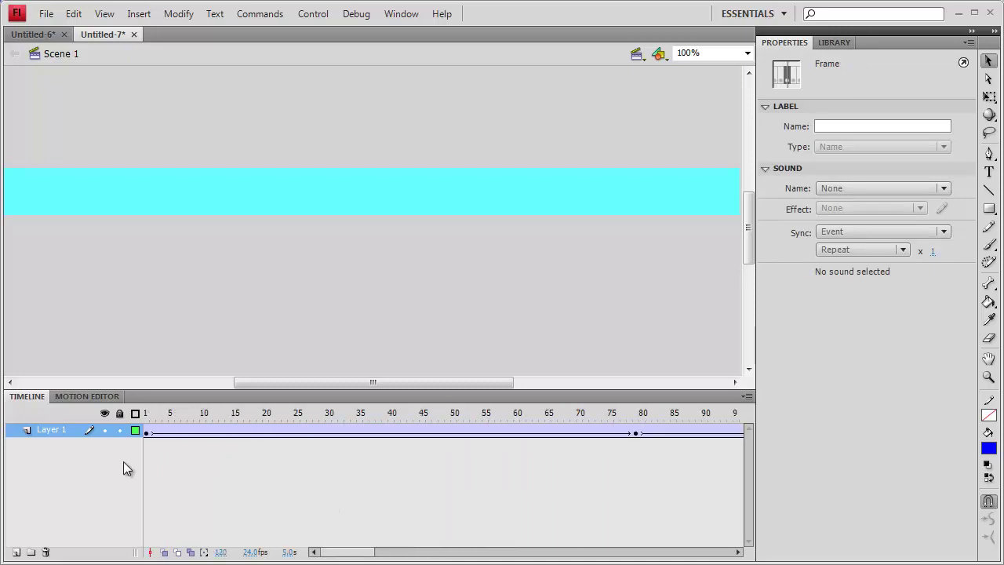
left_click(146, 432)
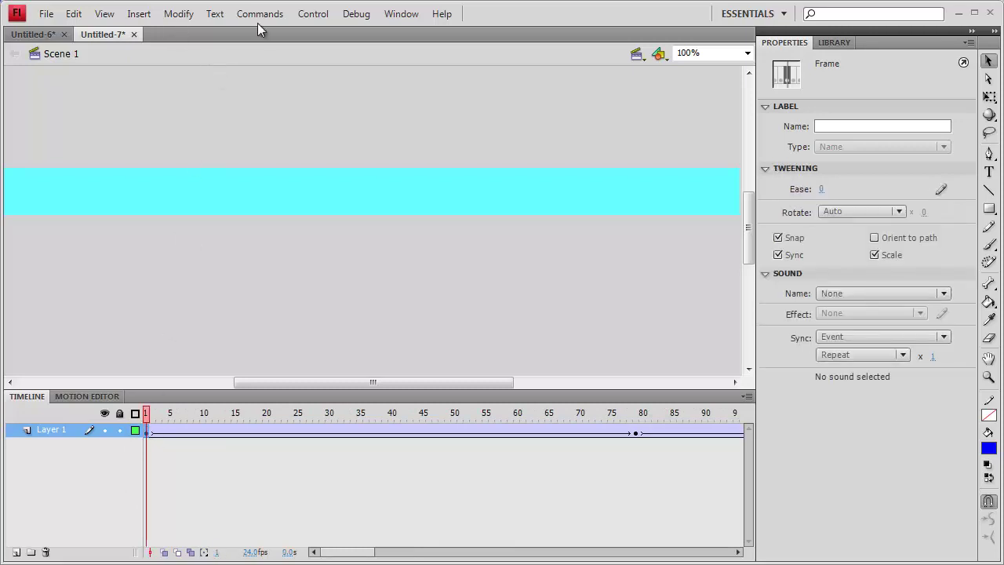
left_click(308, 16)
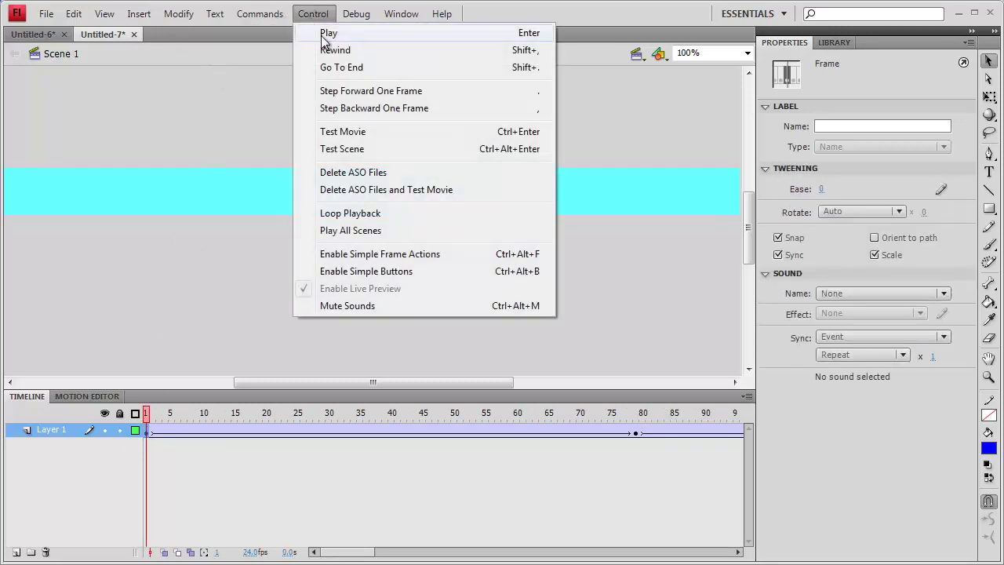
left_click(321, 34)
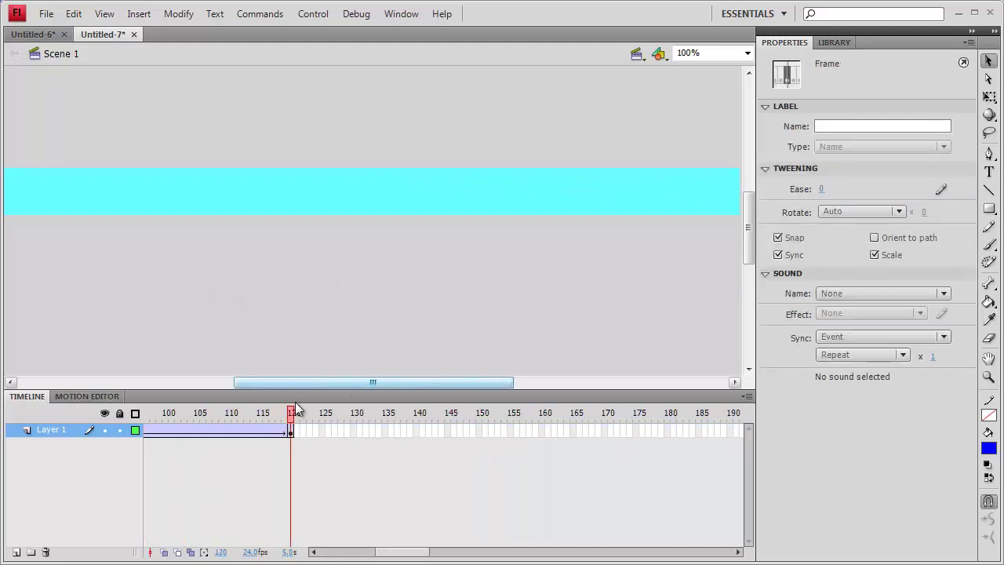
left_click_drag(396, 553, 252, 534)
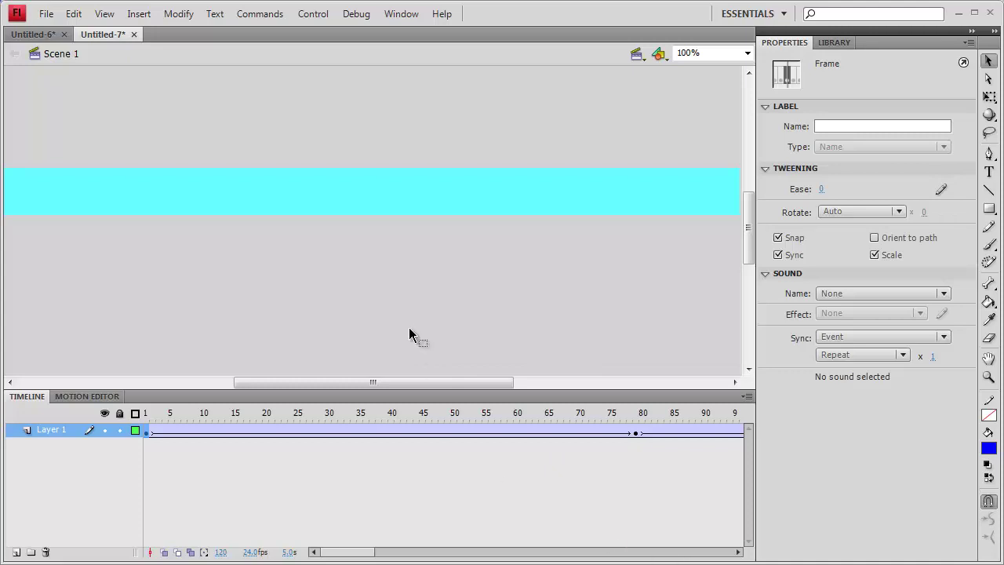
Save the banner as "scrolling text - 940 by 60practice 4" in the 940 by 60 folder
left_click(44, 13)
left_click(72, 143)
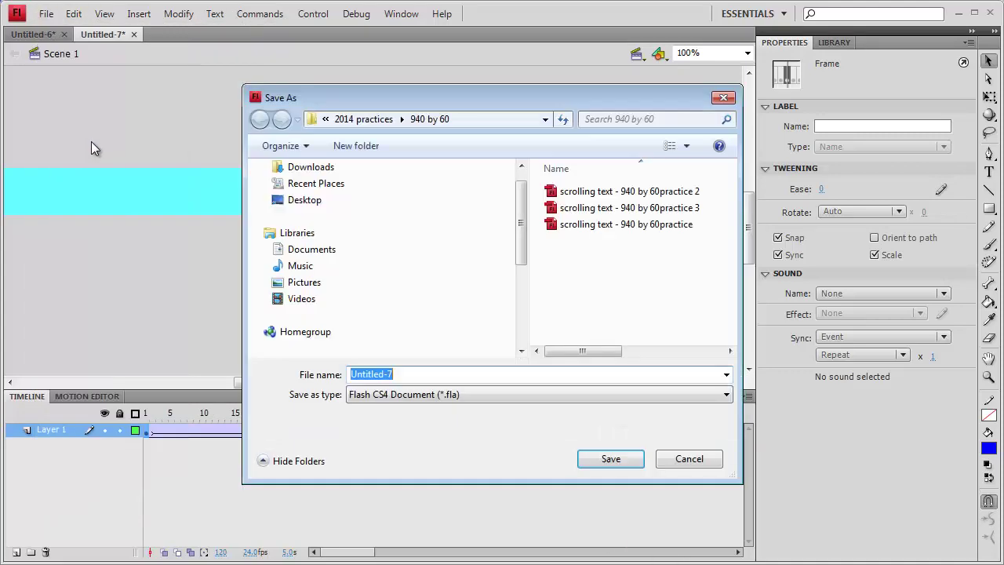
left_click(649, 207)
left_click(504, 375)
left_click(504, 375)
key("BackSpace")
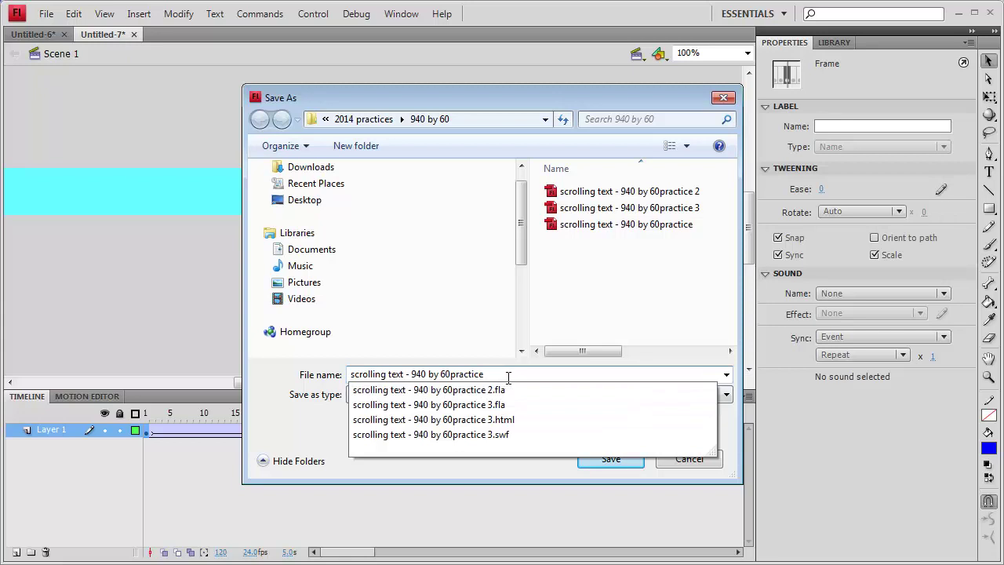
type("4")
left_click(625, 461)
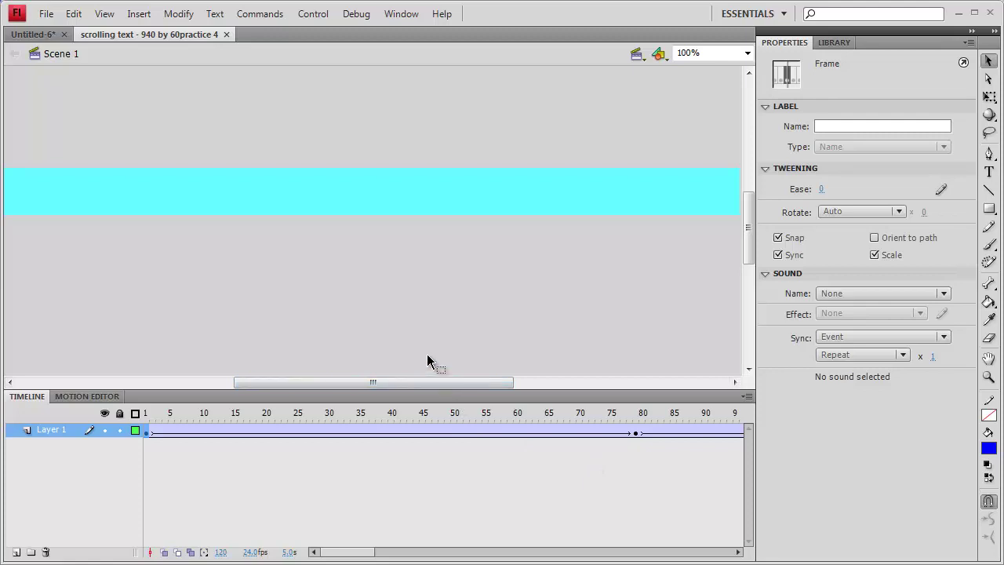
Publish the banner document to generate its SWF and HTML files
left_click_drag(421, 381, 310, 388)
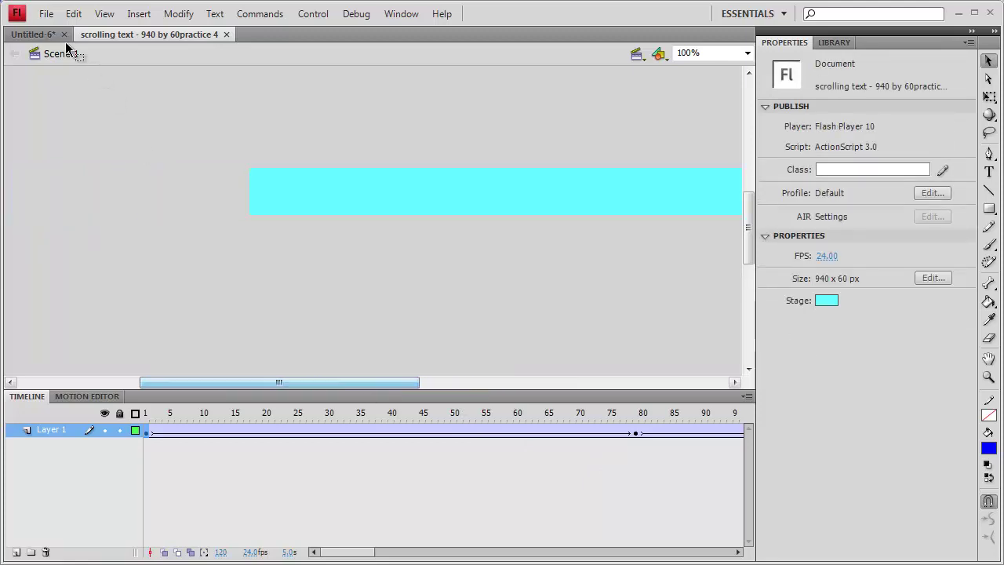
left_click(46, 13)
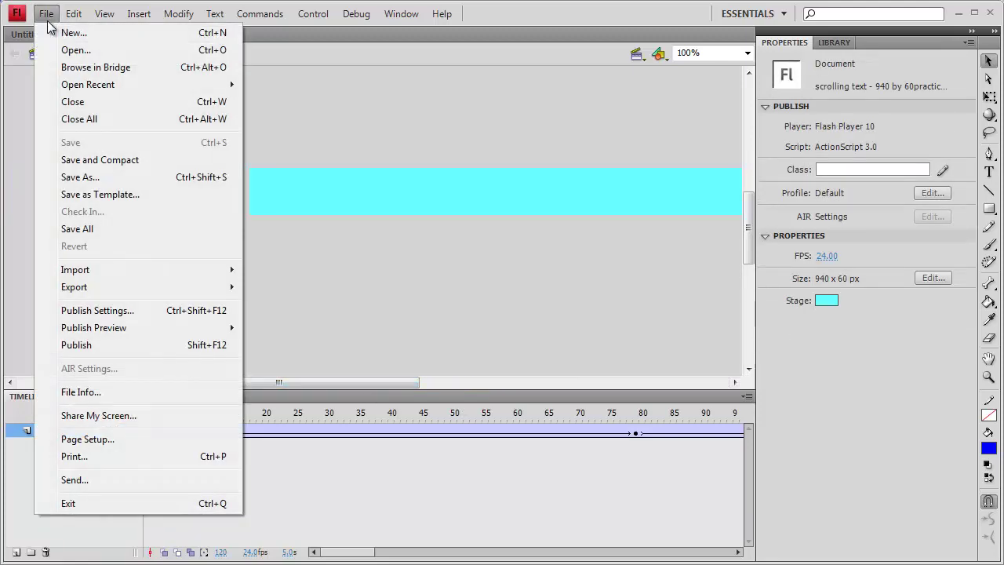
left_click(77, 345)
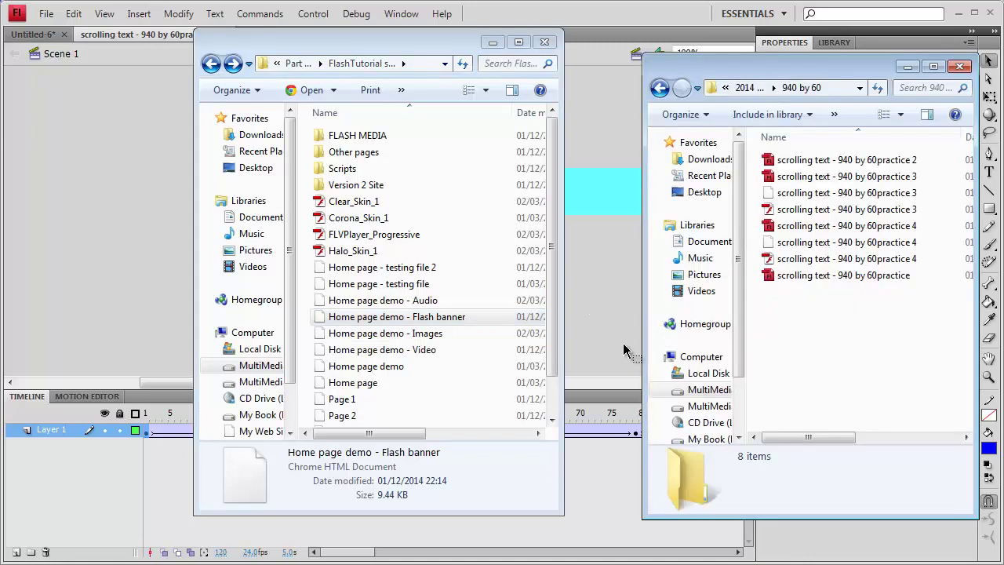
In Windows Explorer, copy the SWF "scrolling text - 940 by 60practice 4" from the 940 by 60 folder into the website's FLASH MEDIA folder
left_click(786, 176)
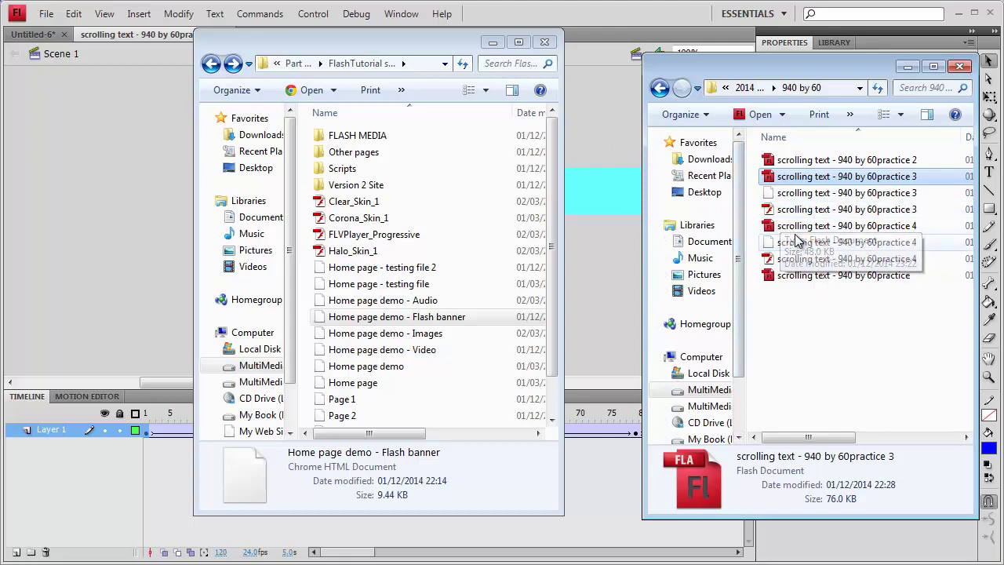
left_click(836, 210)
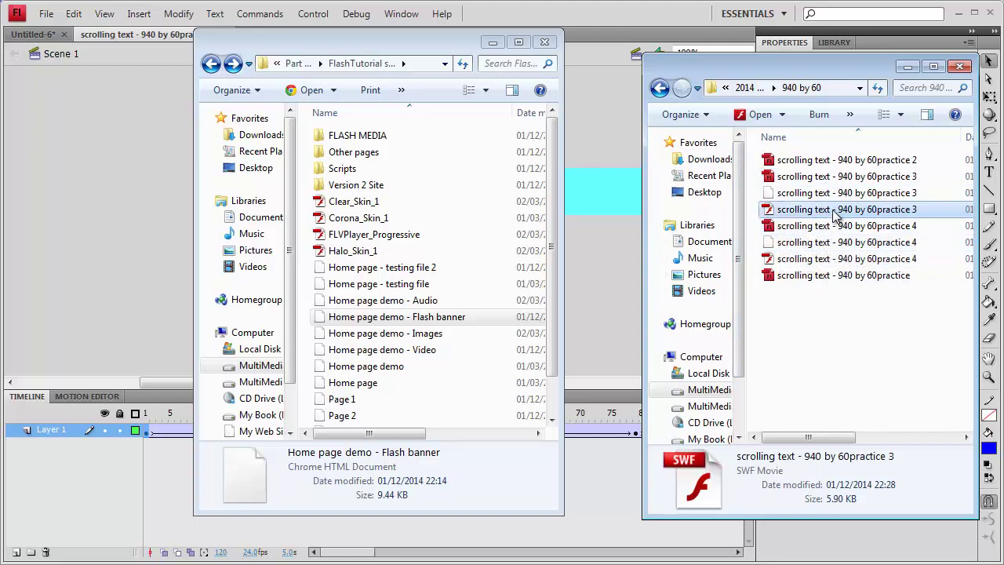
left_click(821, 262)
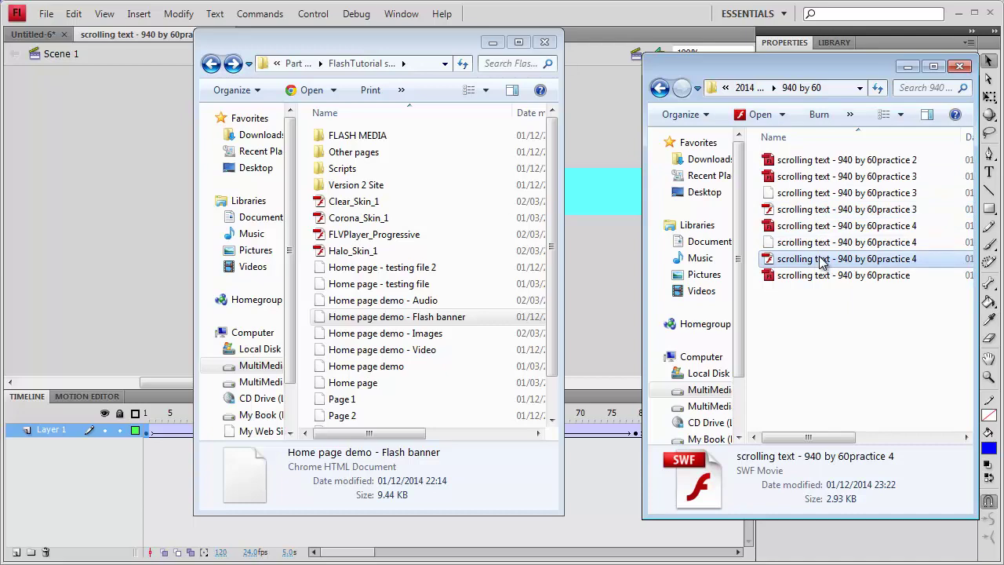
right_click(822, 261)
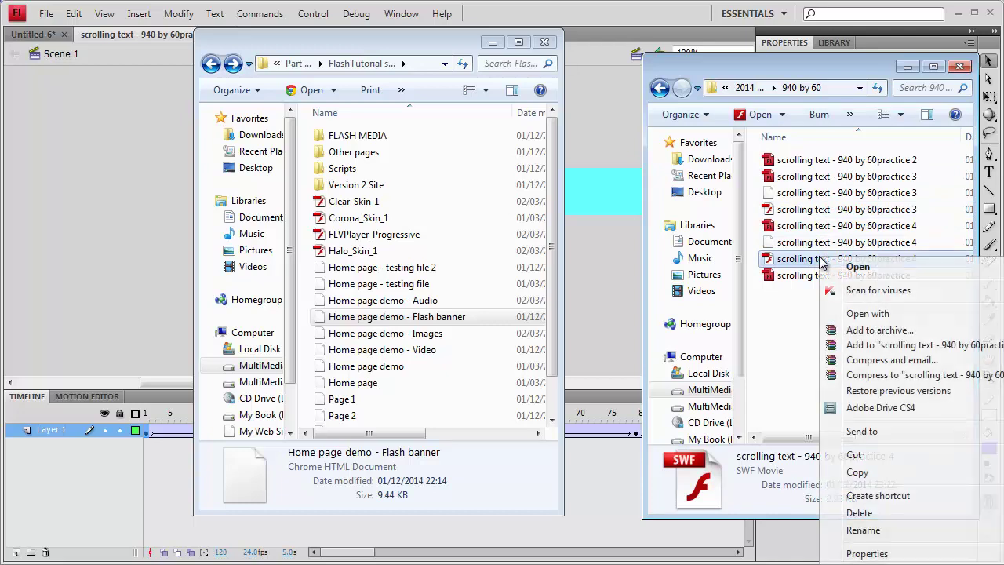
left_click(857, 473)
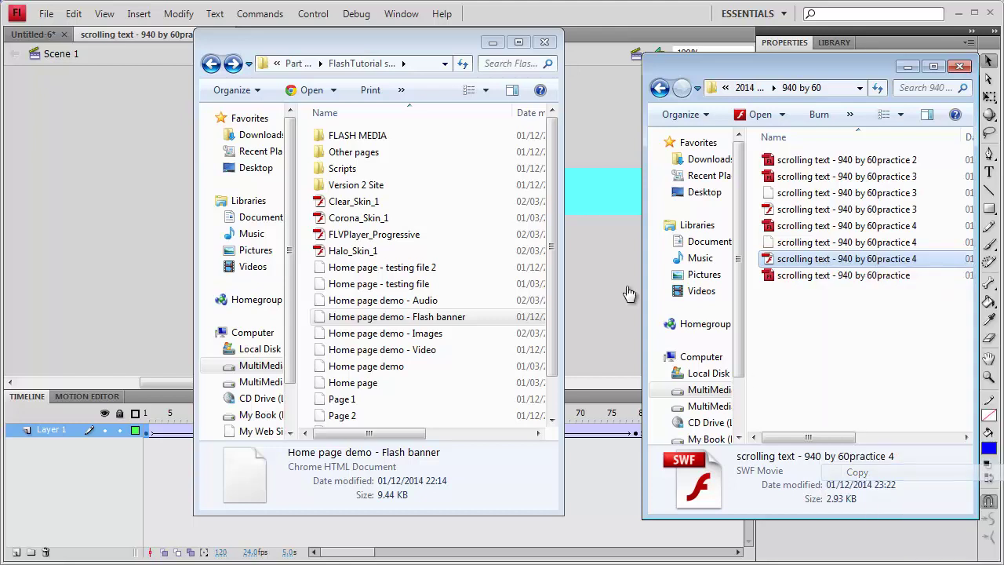
double_click(374, 136)
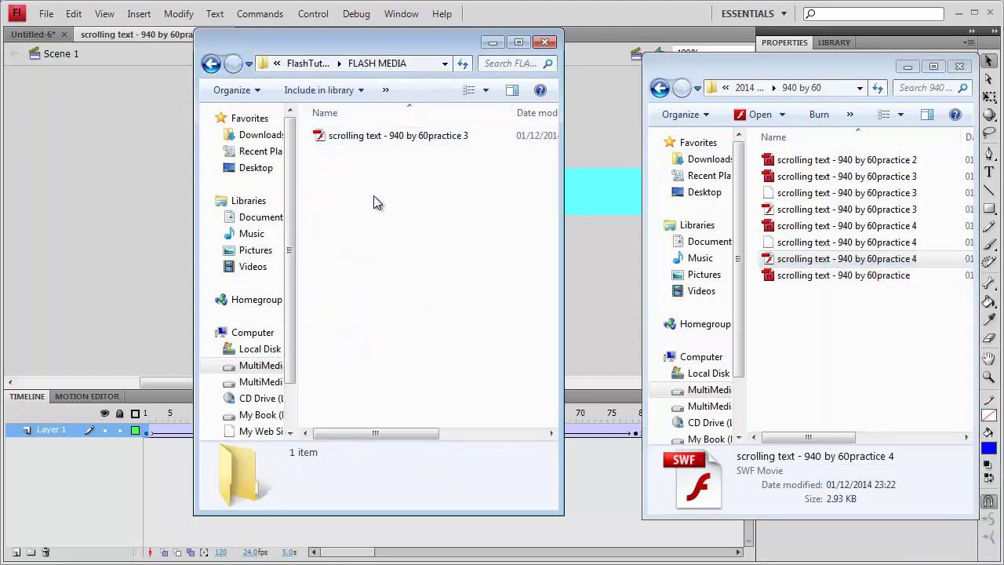
right_click(397, 182)
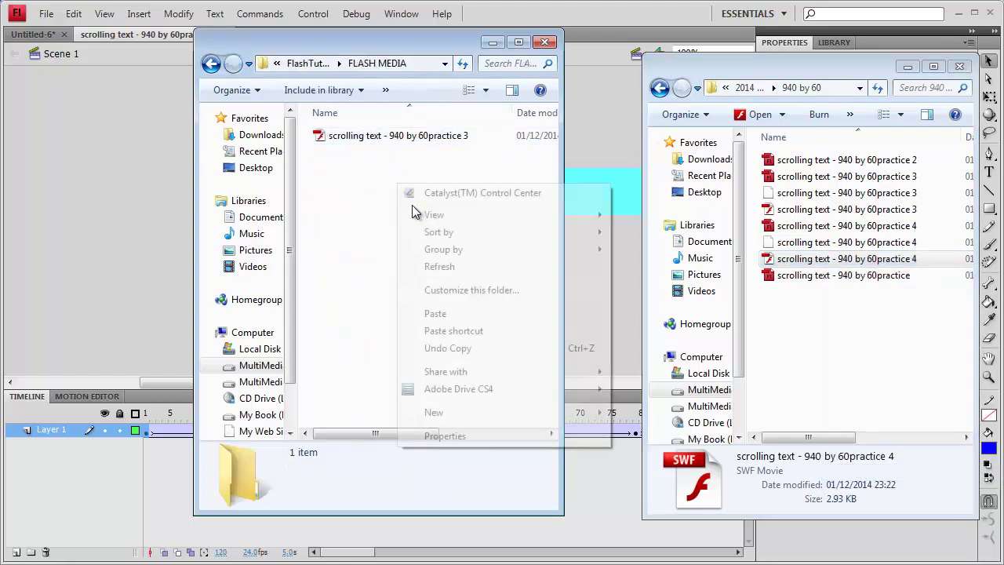
left_click(435, 318)
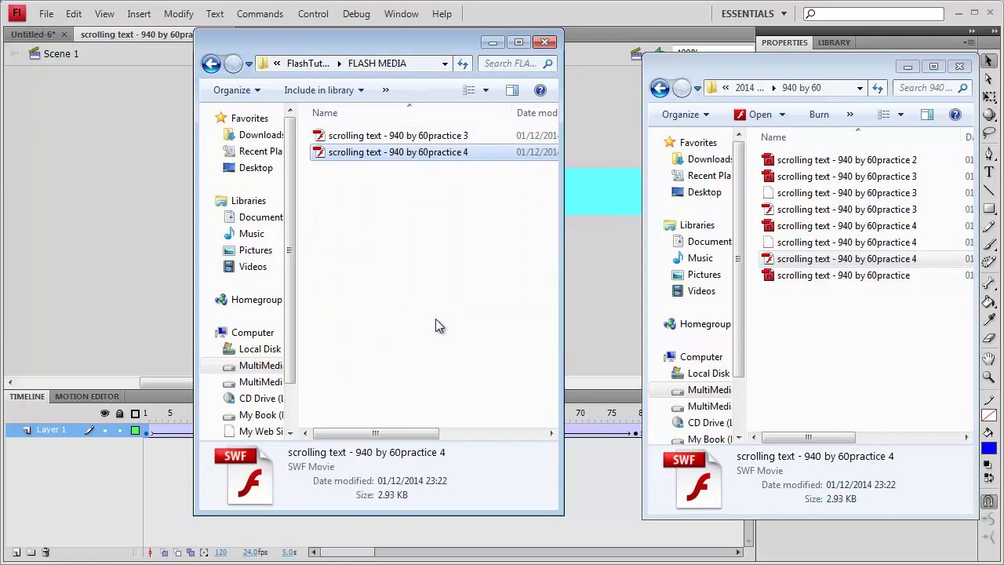
left_click(407, 138)
left_click(387, 157)
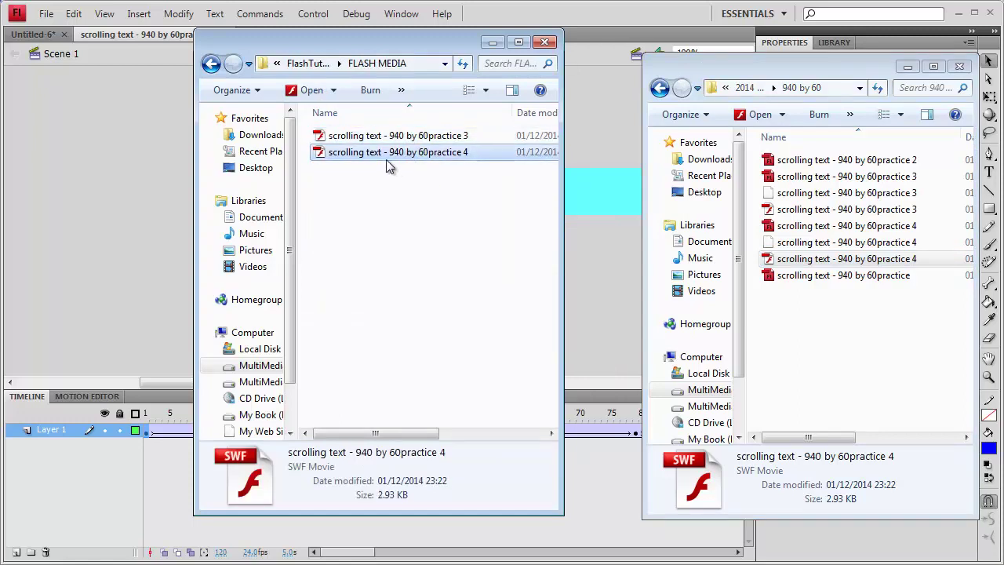
left_click(375, 163)
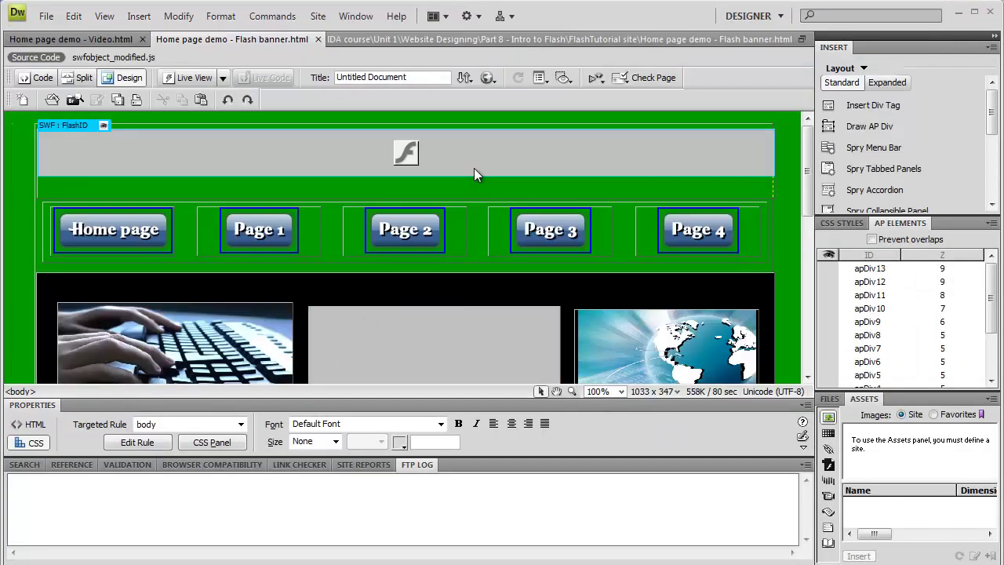
In Dreamweaver, delete the existing Flash movie from the banner area of "Home page demo - Flash banner.html" and select the emptied apDiv1 container
left_click(474, 168)
key("Delete")
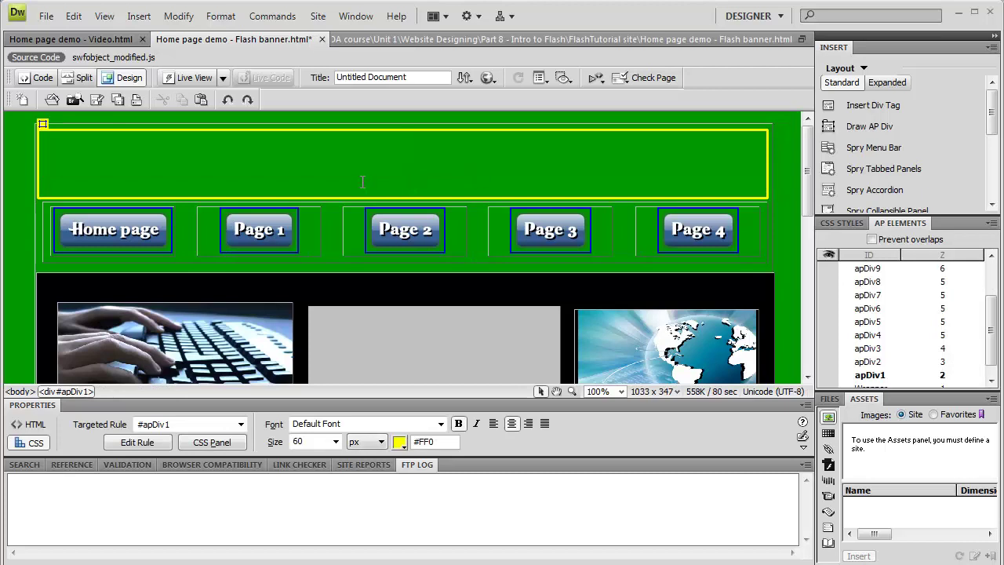
left_click(786, 180)
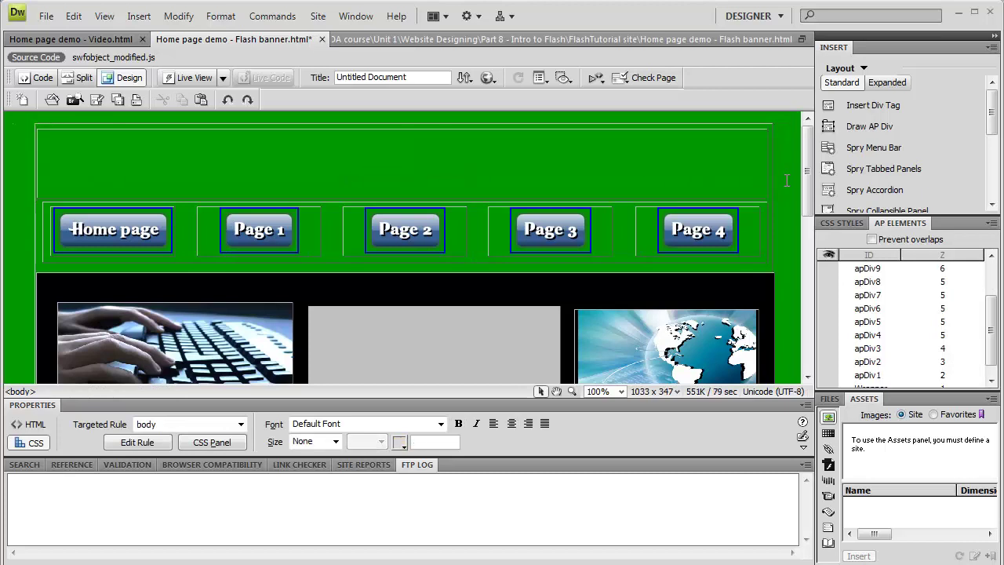
left_click(278, 130)
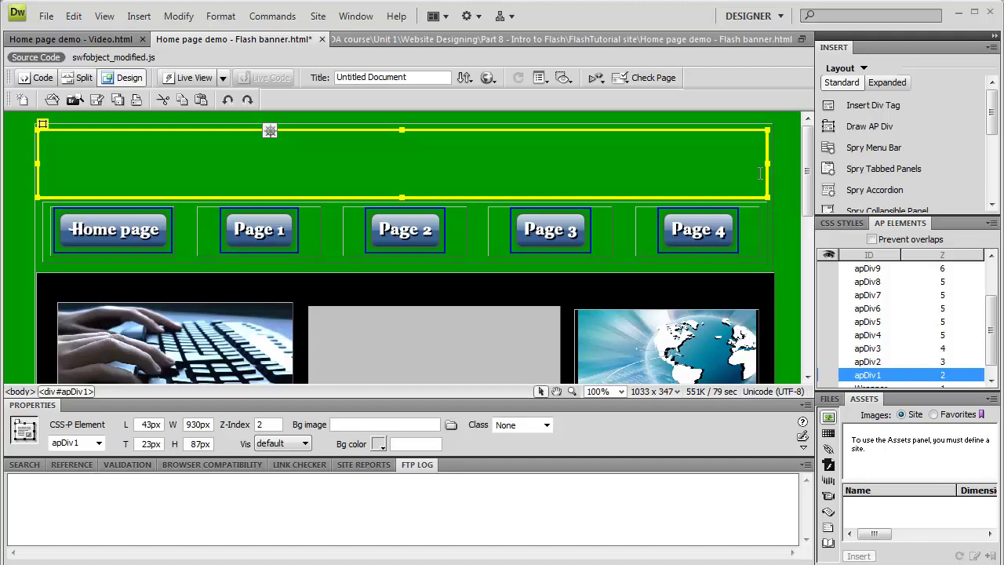
Insert the SWF "scrolling text - 940 by 60practice 4" from FLASH MEDIA inside apDiv1, leaving the accessibility attributes blank
left_click(306, 161)
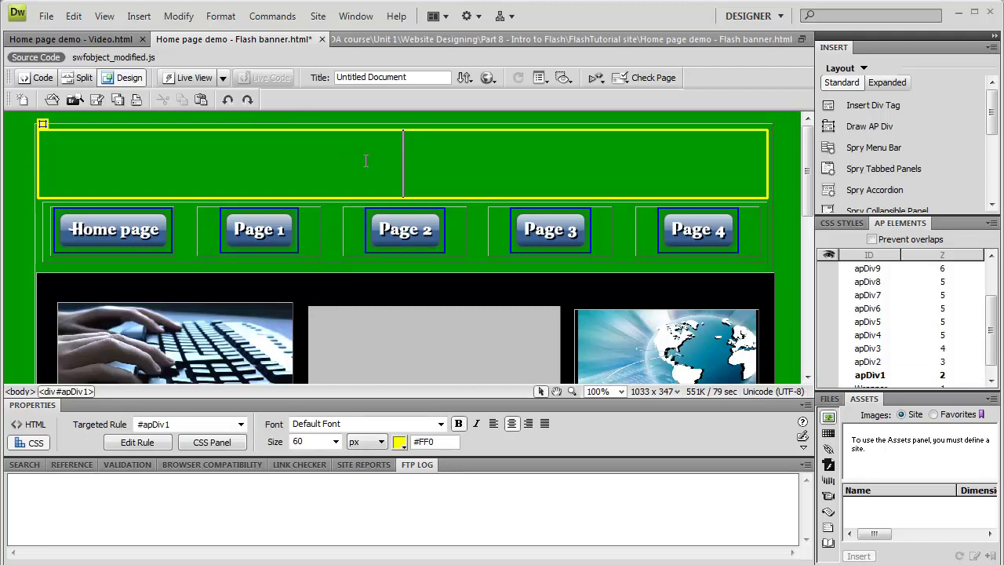
left_click(138, 17)
mouse_move(169, 88)
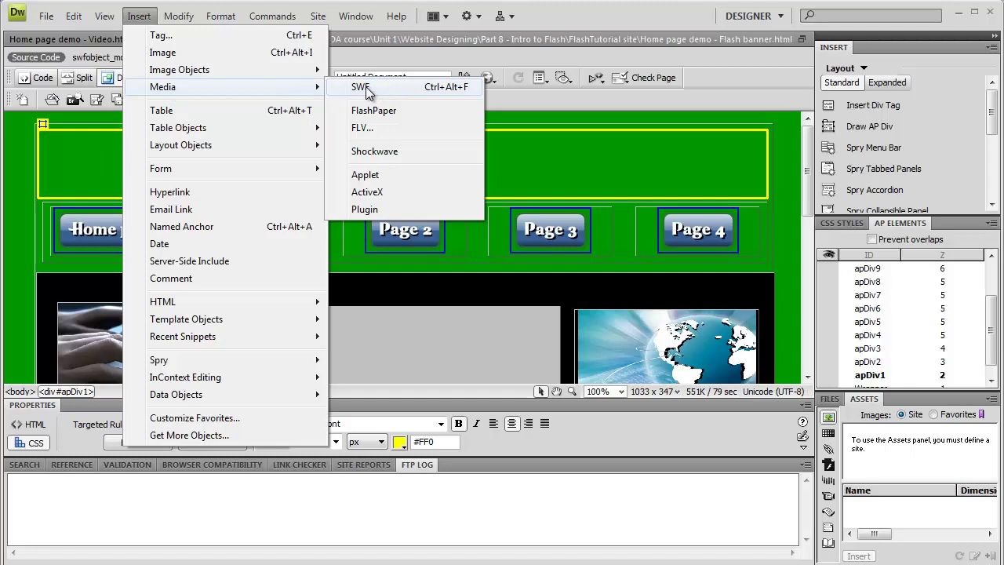
left_click(366, 89)
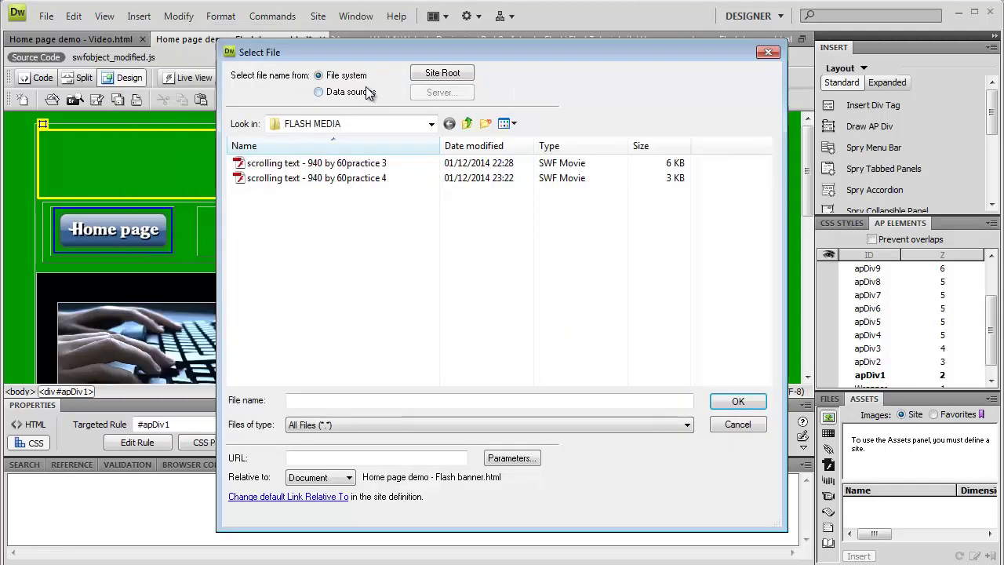
left_click(372, 180)
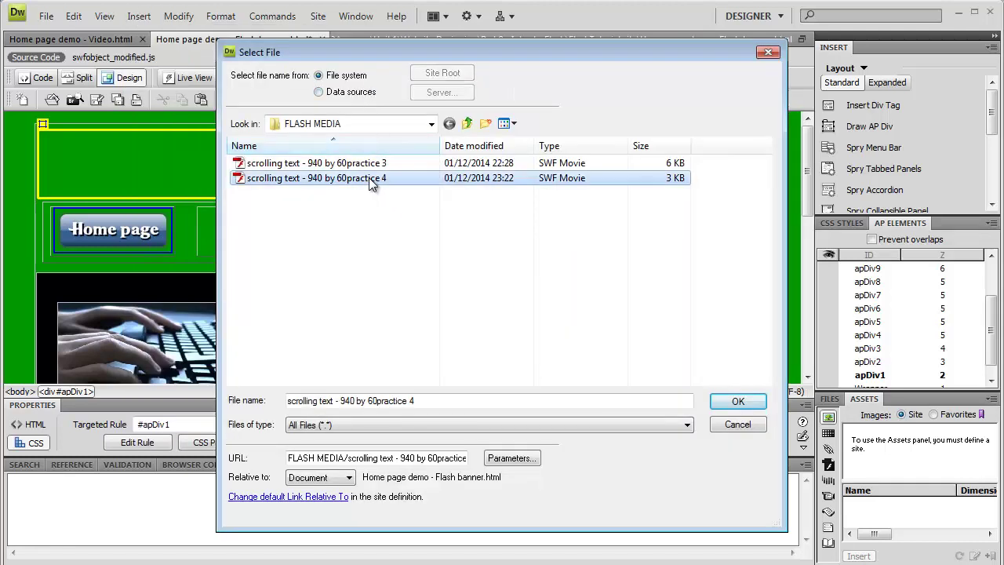
left_click(738, 401)
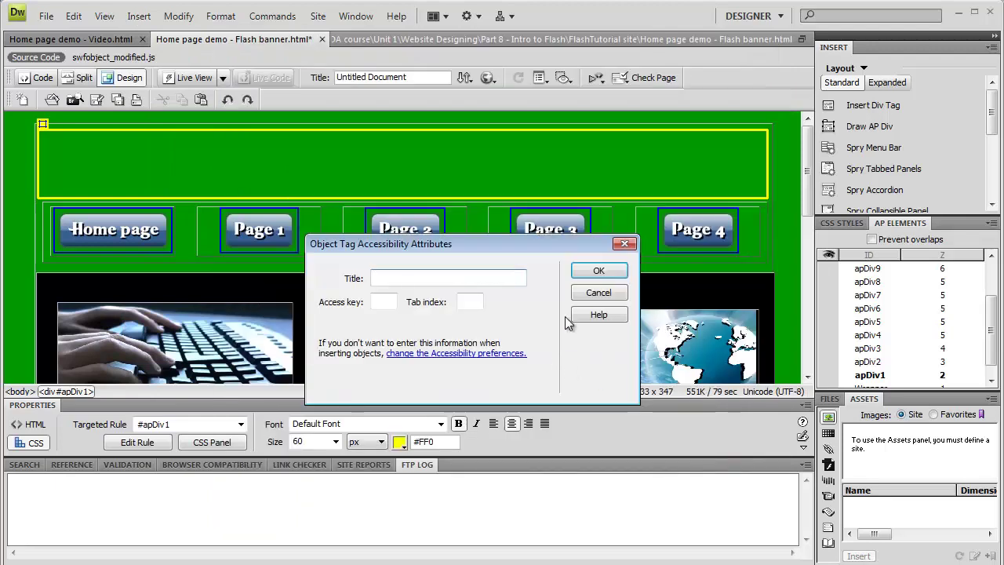
left_click(596, 272)
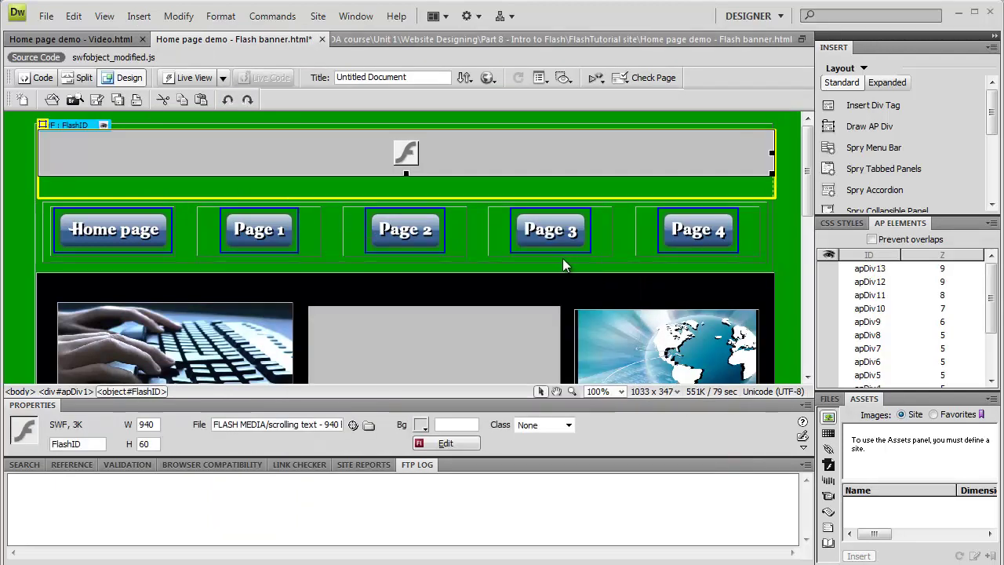
Save the page and preview it in Internet Explorer, allowing the blocked content so the Flash banner can run
left_click(47, 16)
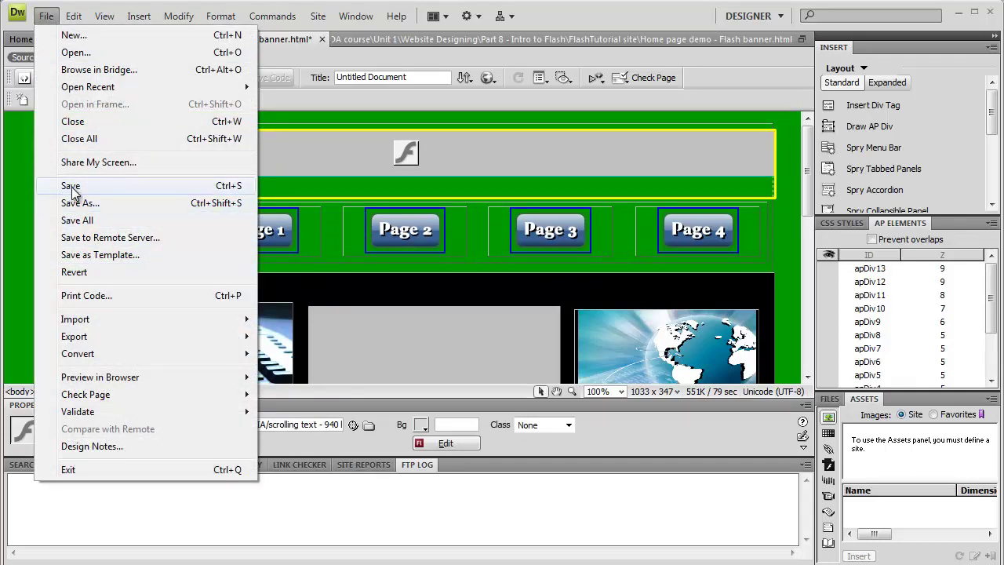
left_click(70, 186)
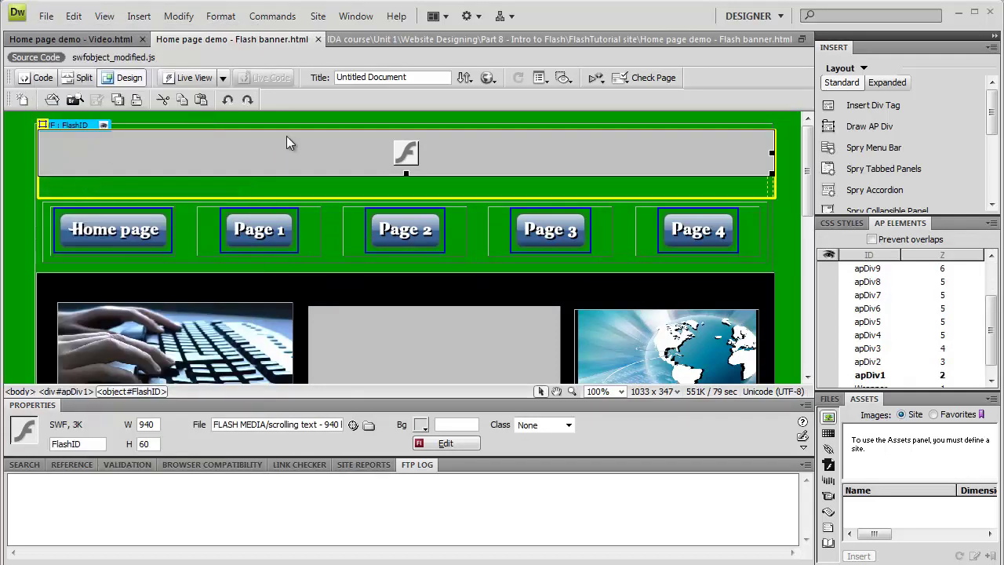
left_click(488, 77)
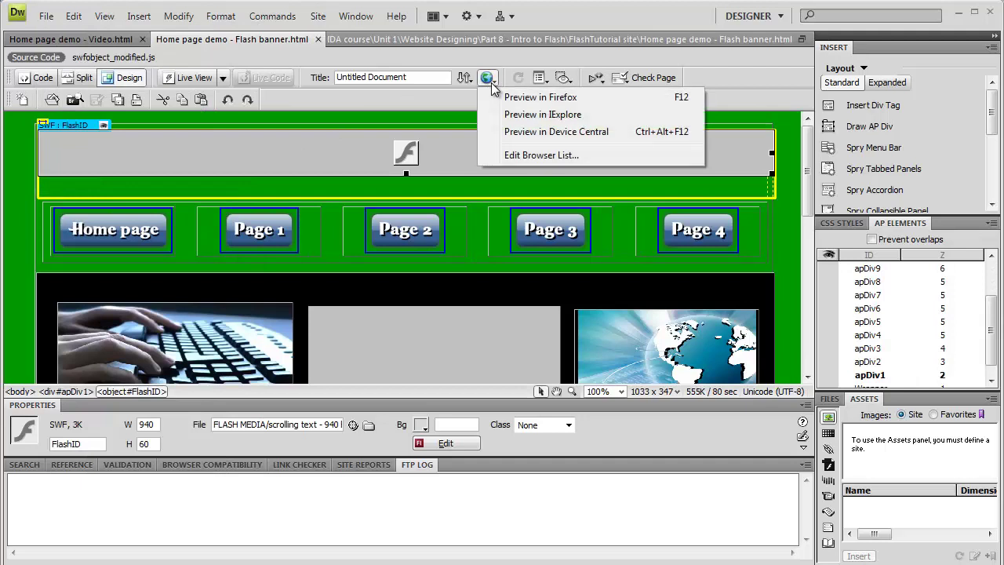
left_click(543, 115)
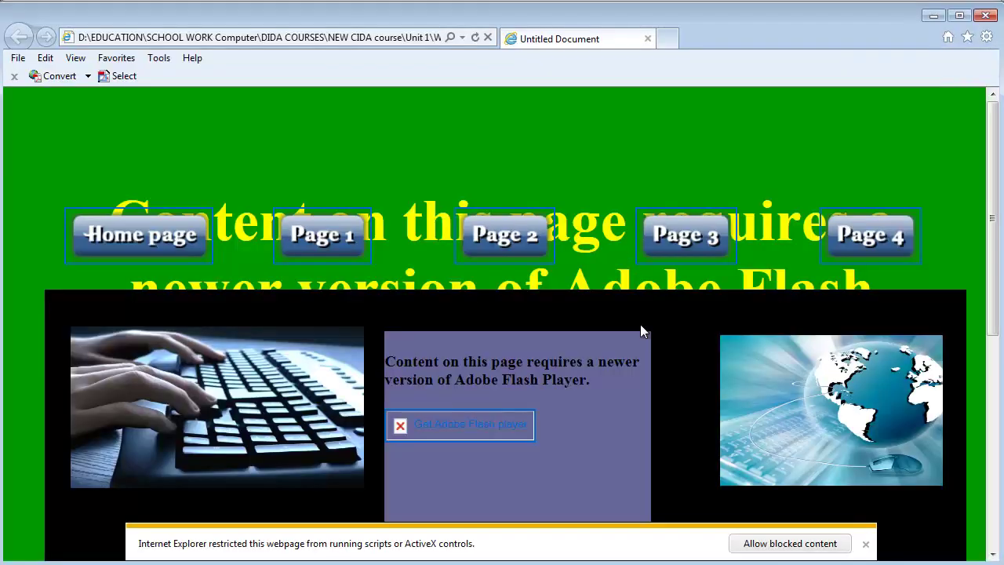
left_click(815, 547)
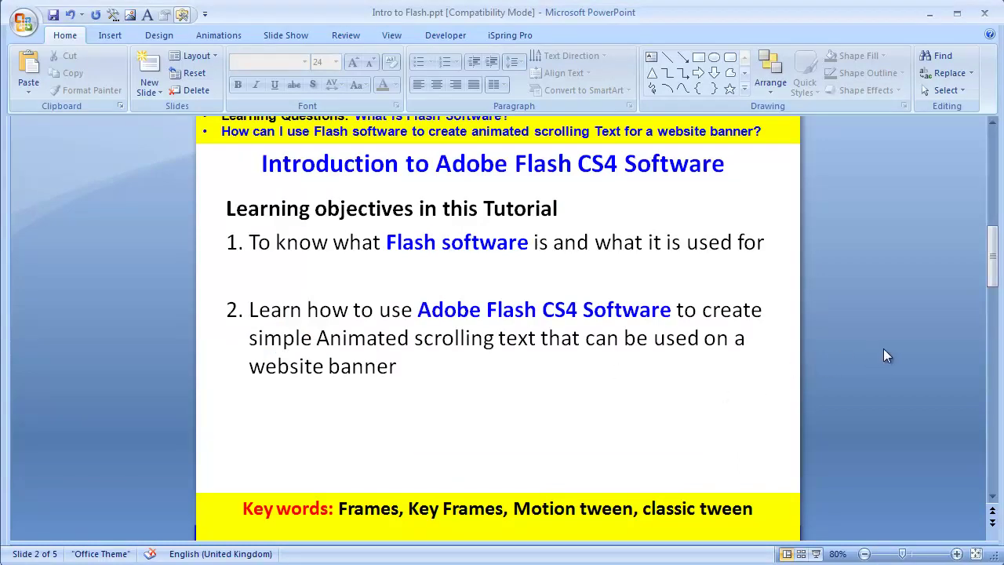
scroll(892, 358, "down", 1)
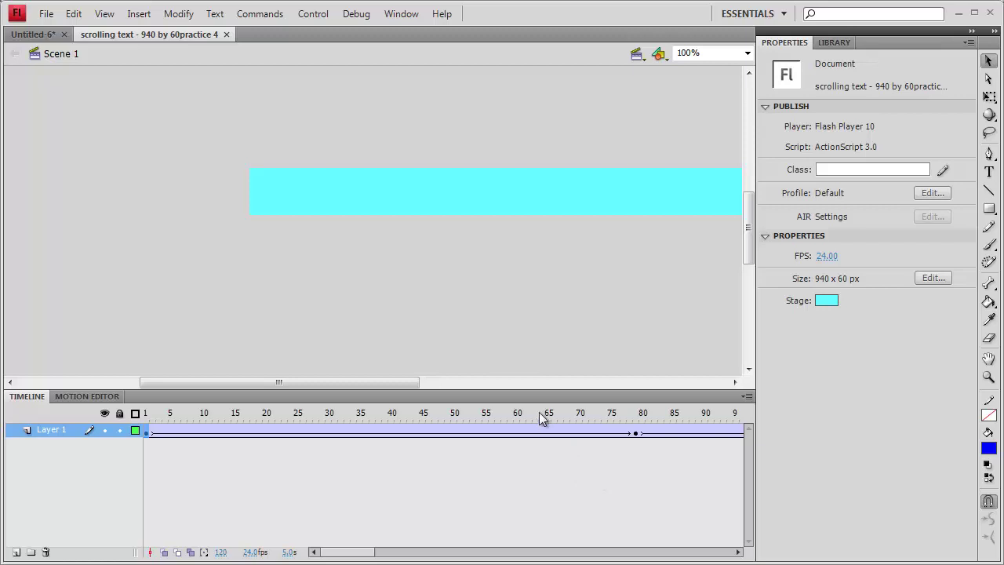
left_click_drag(353, 384, 444, 385)
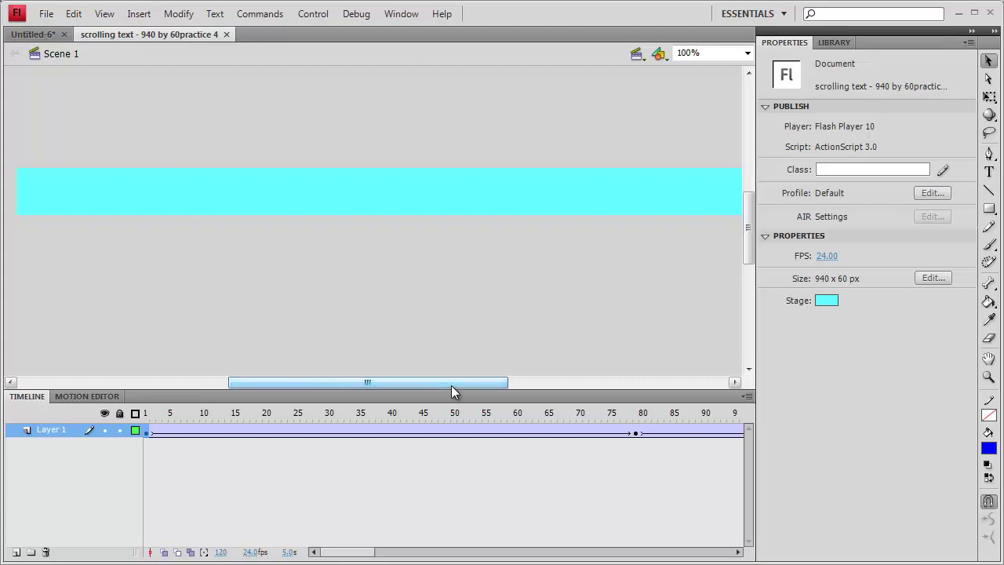